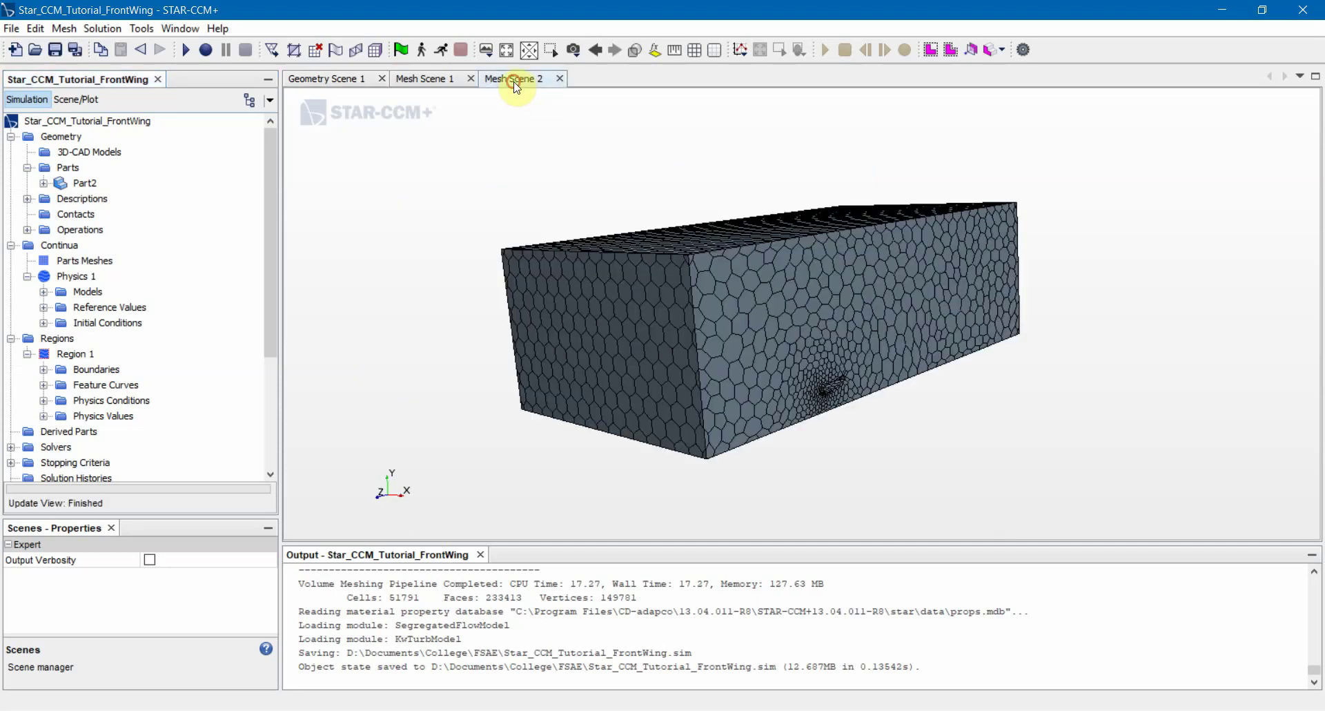
Orbit, zoom and pan the meshed box to a new viewing angle.
left_click_drag(709, 309, 400, 293)
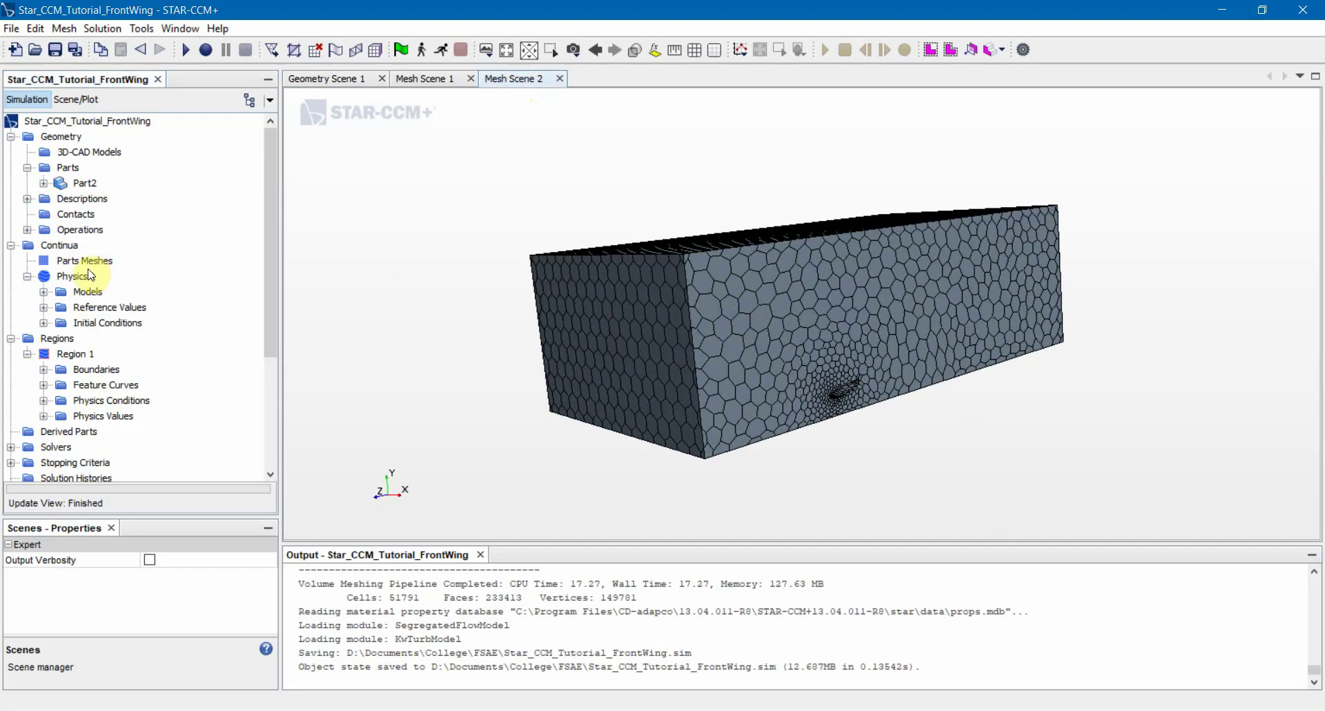
scroll(828, 359, "up", 3)
scroll(855, 365, "up", 2)
scroll(723, 364, "down", 6)
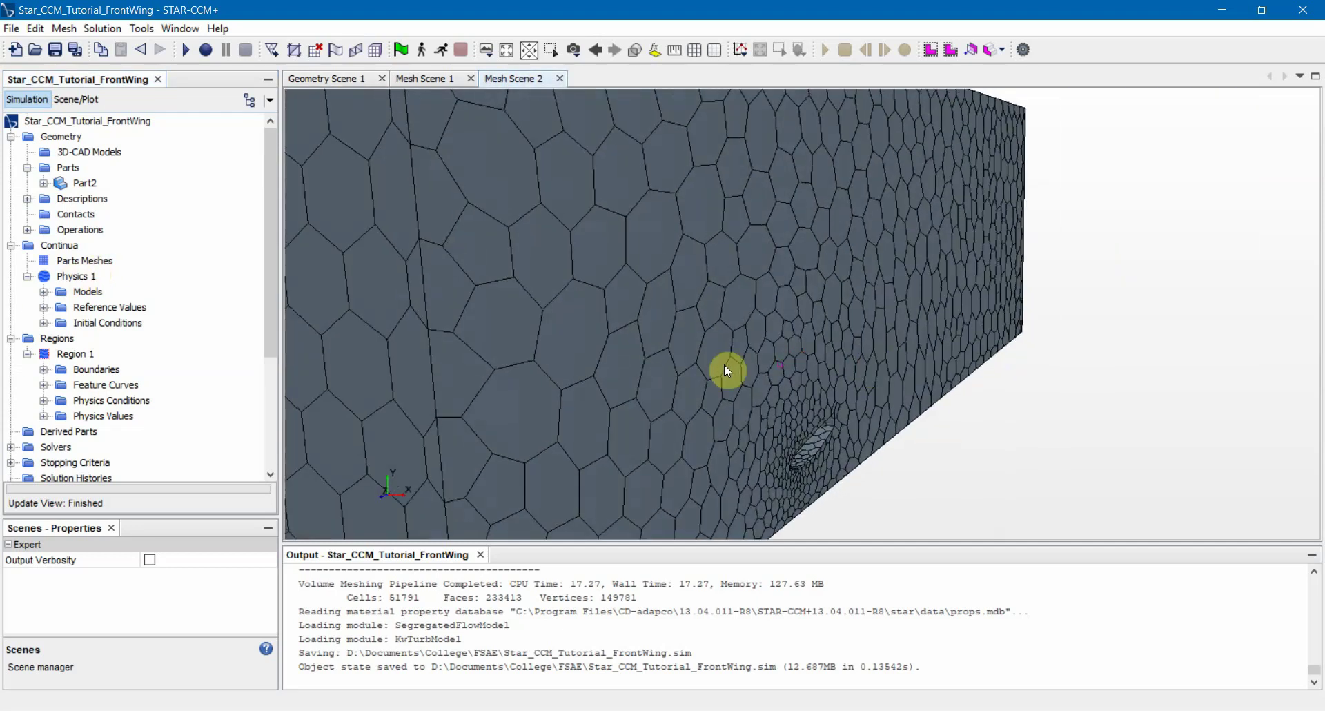
middle_click_drag(676, 354, 807, 362)
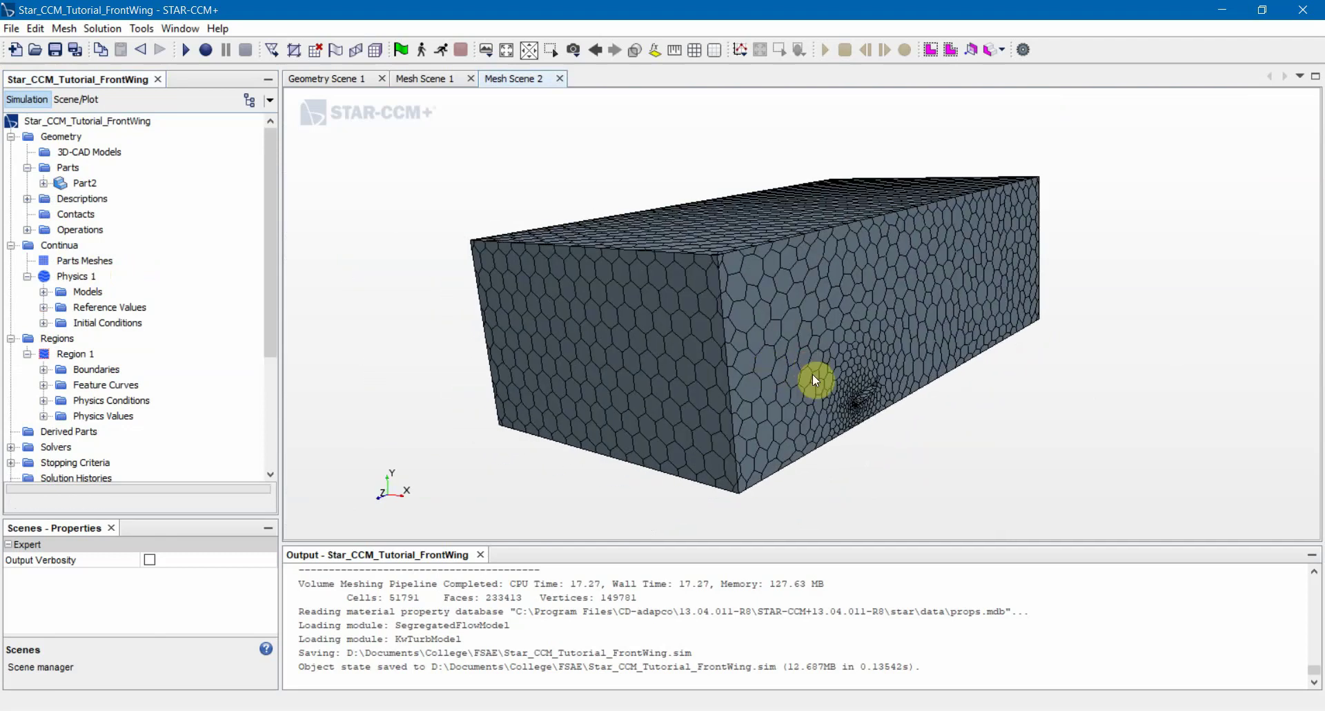
mouse_move(780, 325)
left_mouse_down()
mouse_move(776, 312)
mouse_move(778, 328)
left_mouse_up()
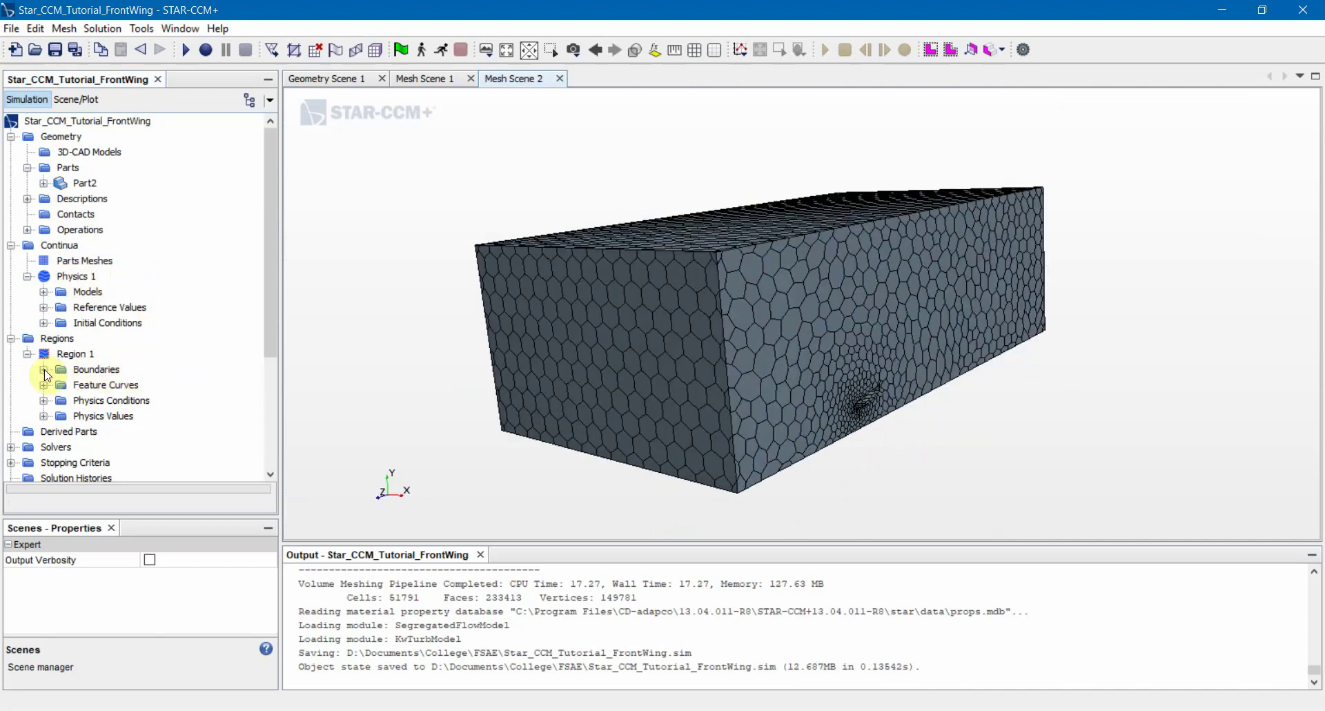
Expand Region 1's boundaries and highlight its Default boundary on the mesh.
left_click(55, 338)
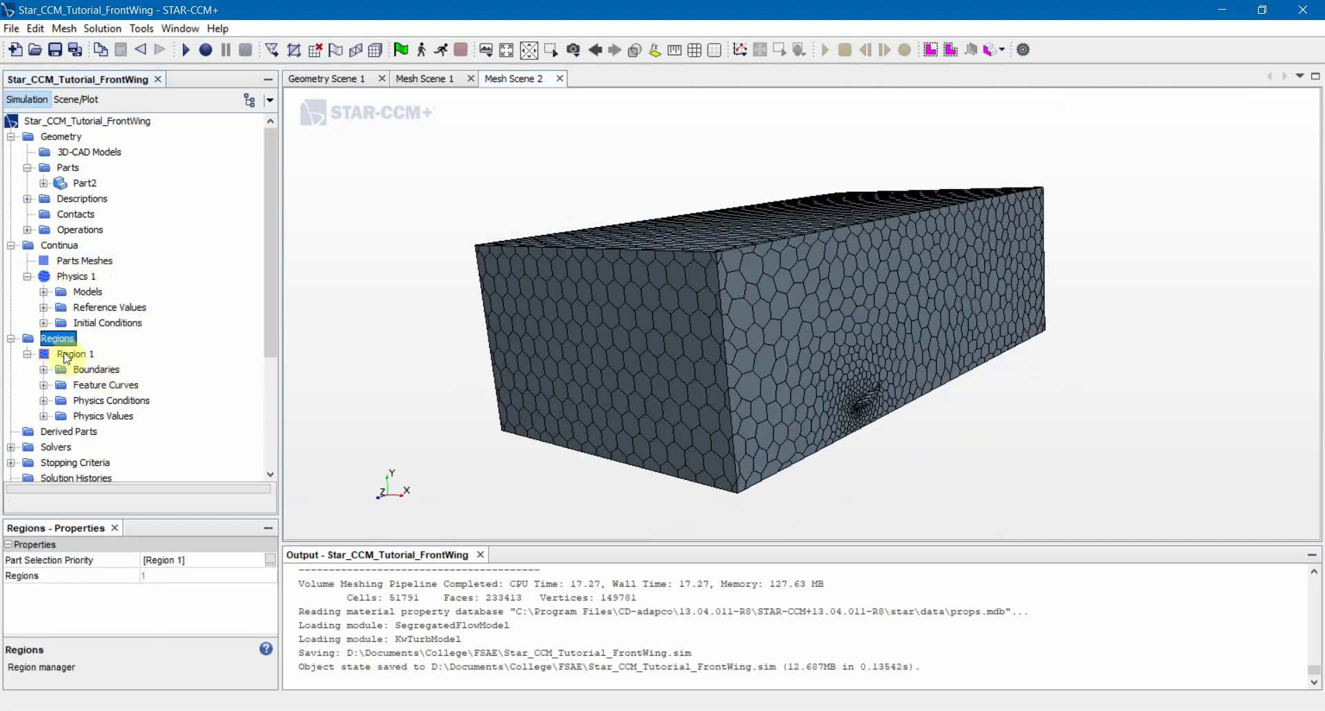
left_click(67, 355)
left_click(855, 431)
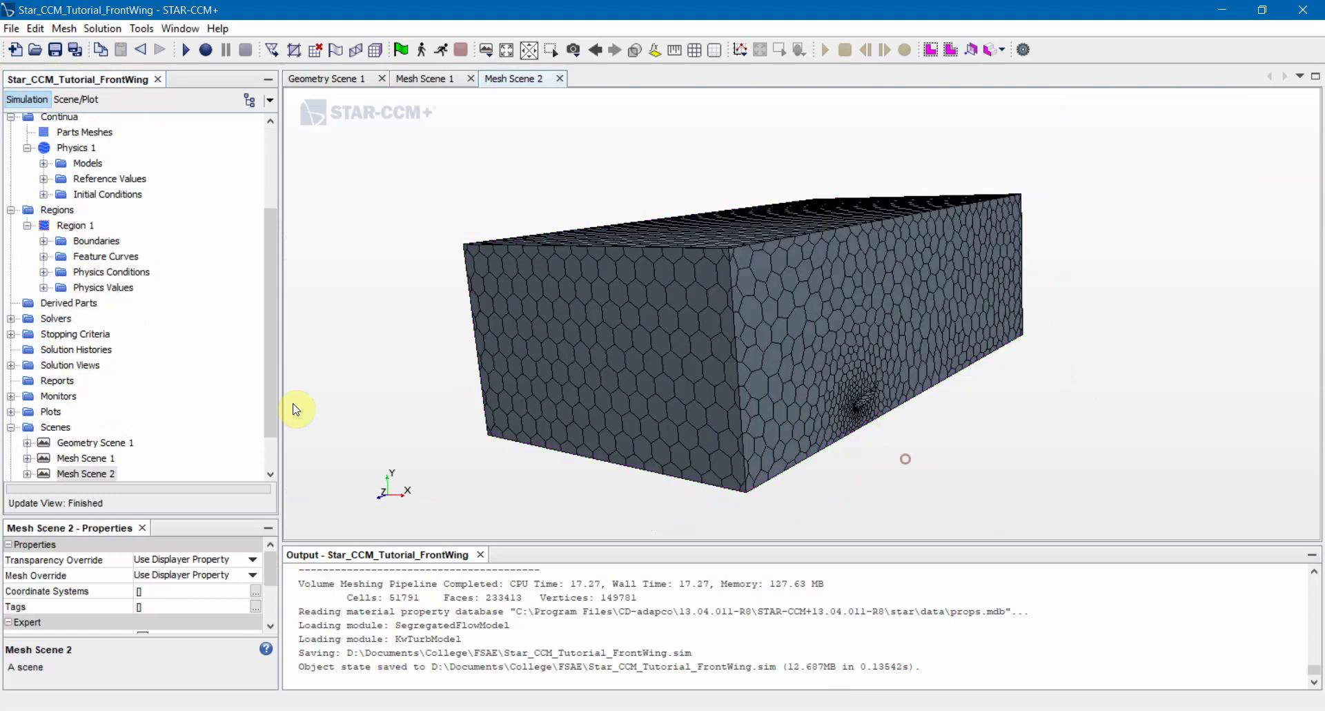
scroll(111, 283, "up", 2)
left_click(44, 322)
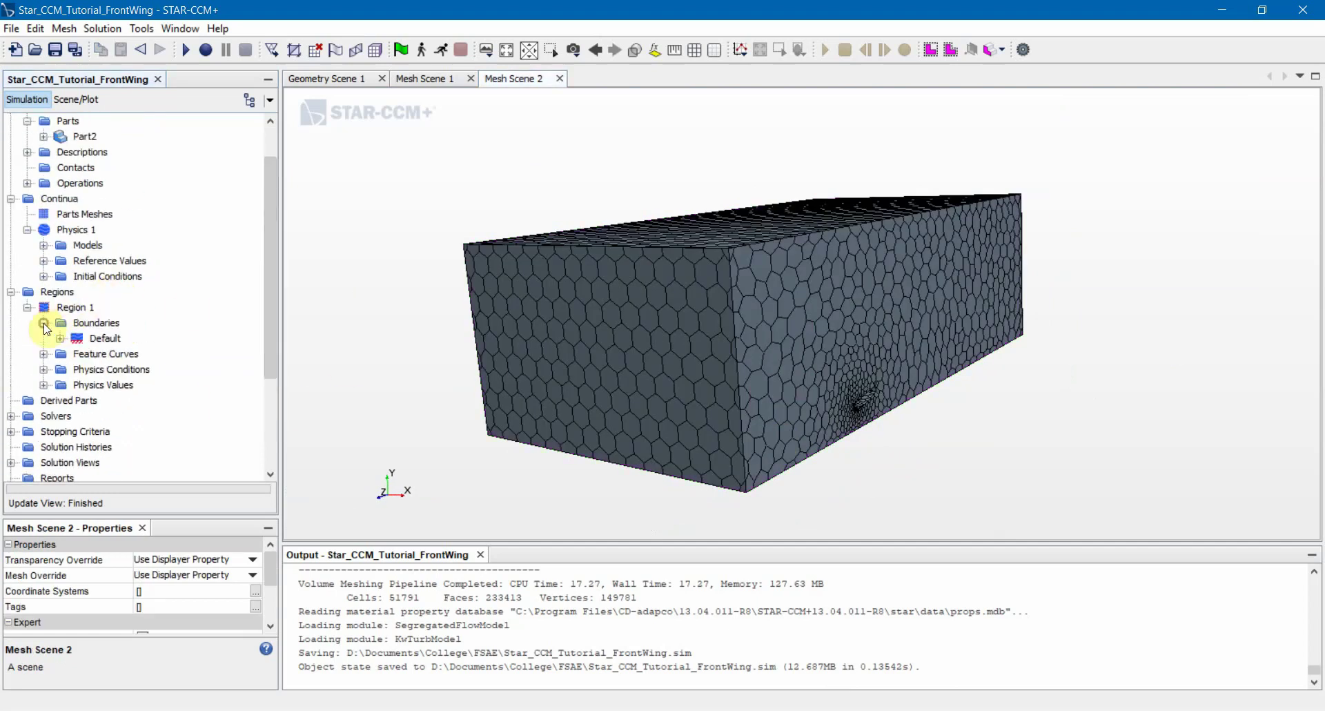
left_click(96, 338)
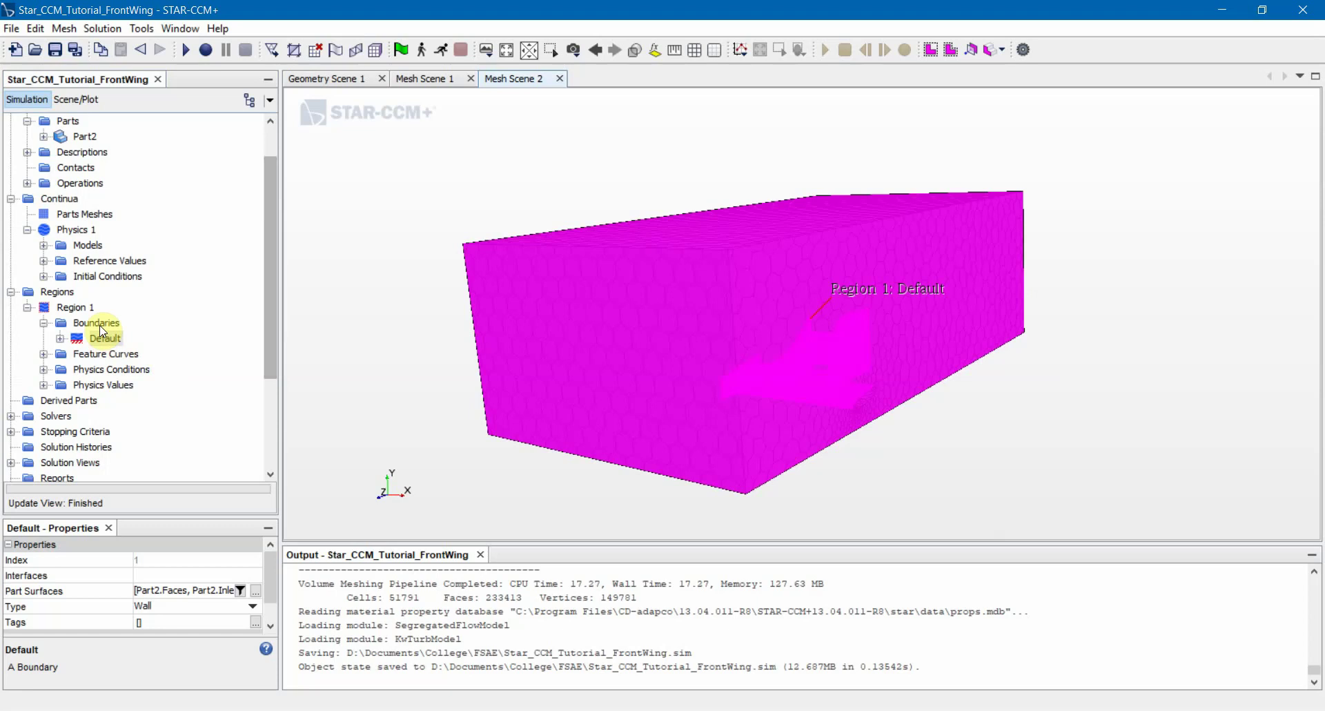
right_click(98, 324)
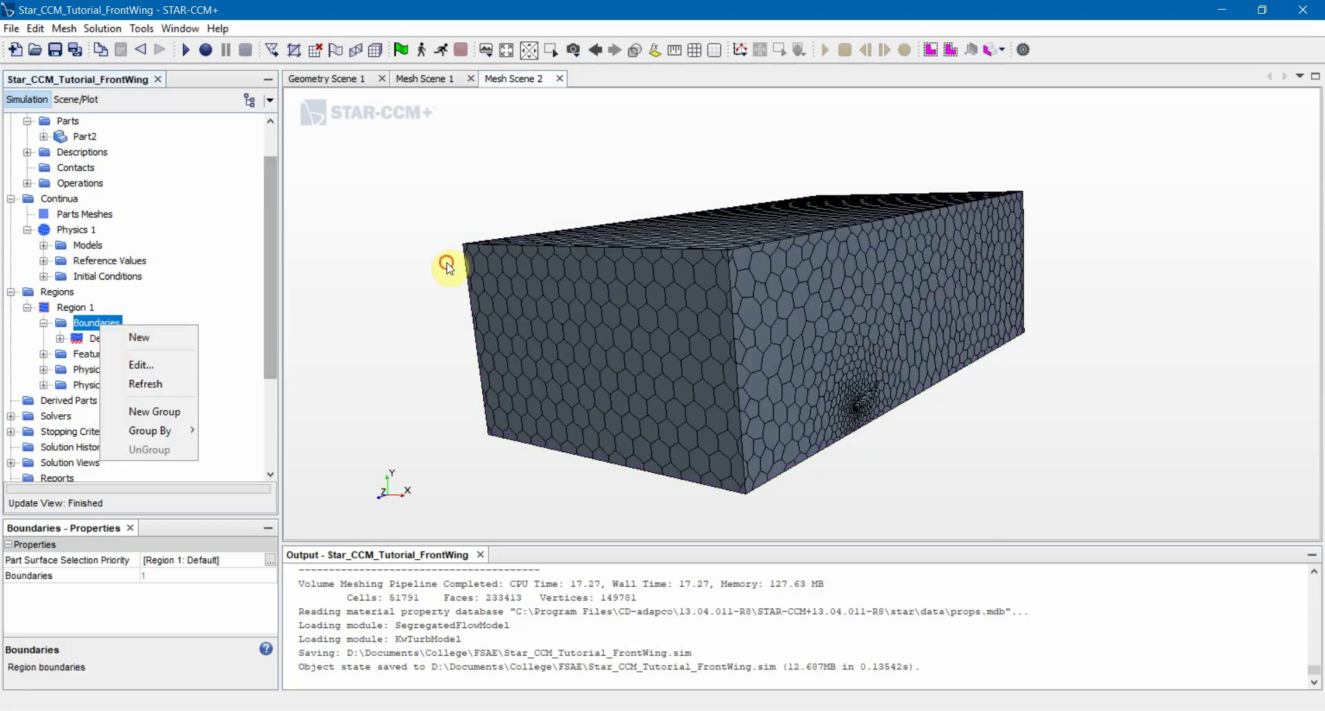
left_click(570, 372)
left_click_drag(570, 369, 586, 359)
left_click_drag(693, 366, 686, 398)
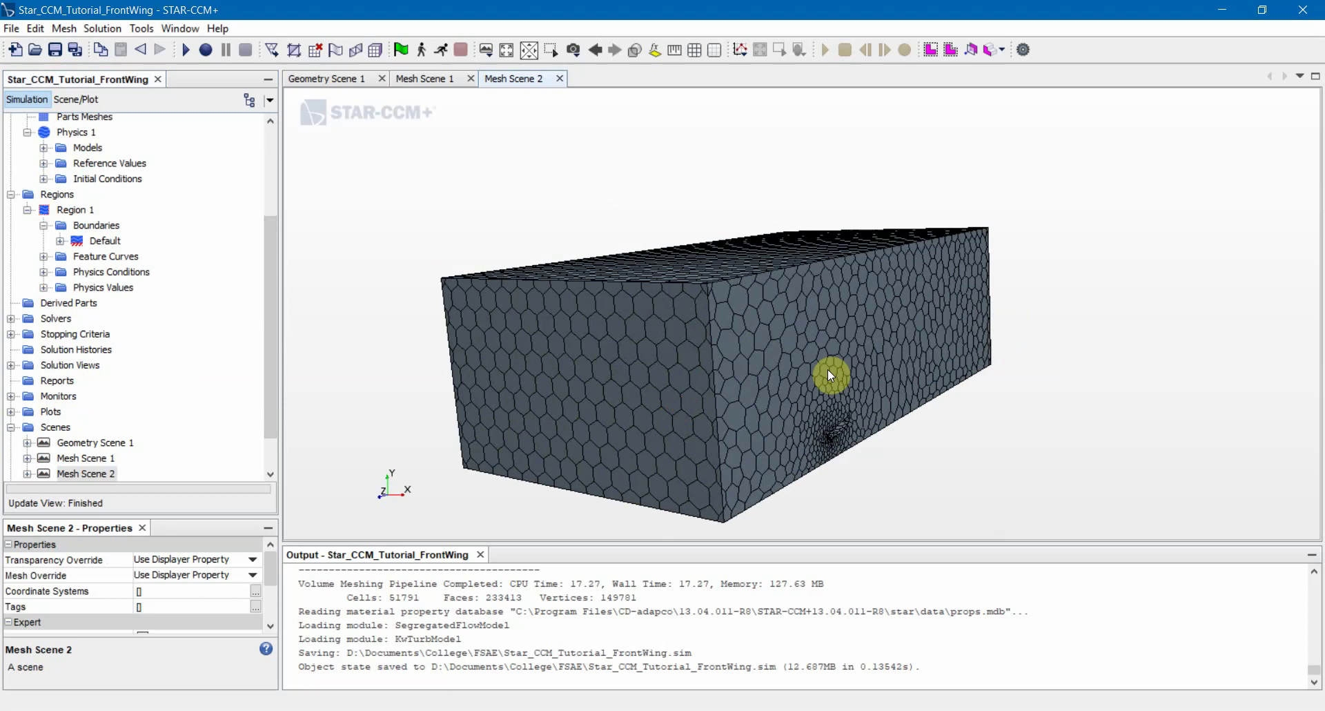
left_click(653, 408)
left_click_drag(810, 367, 864, 293)
left_click(1035, 506)
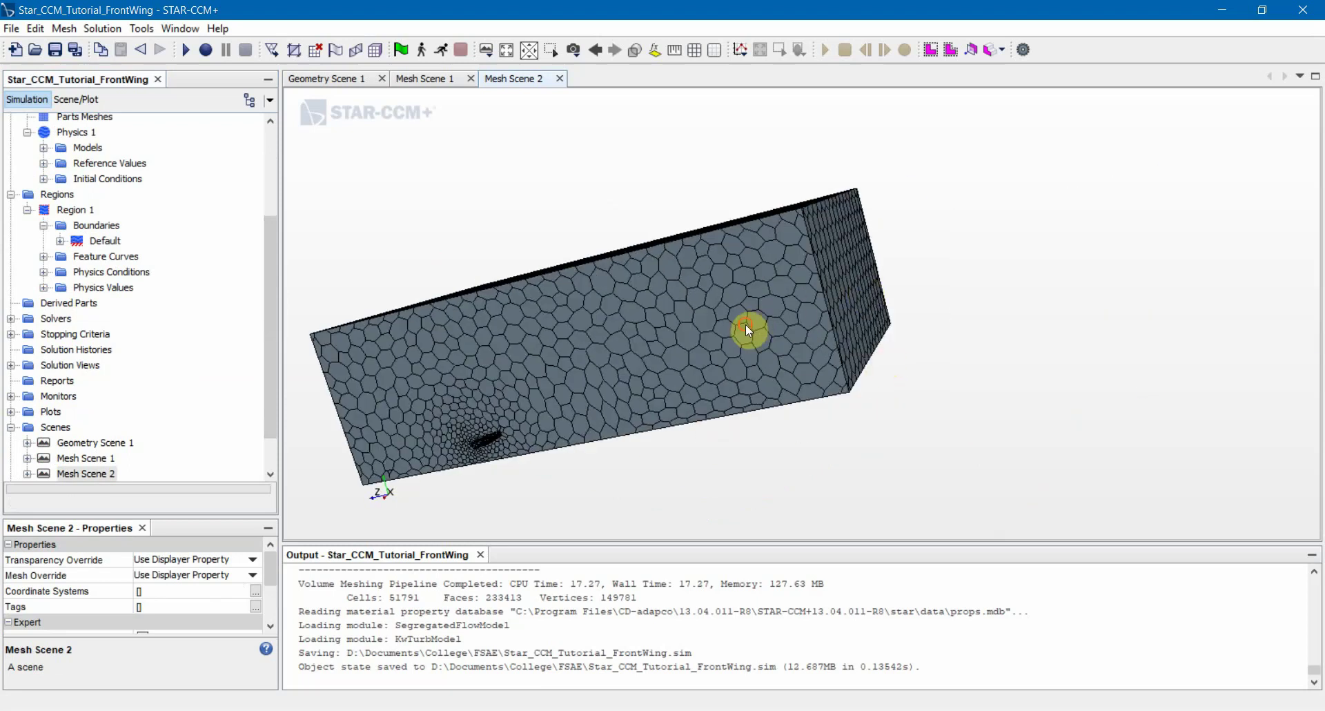
left_click_drag(745, 324, 728, 396)
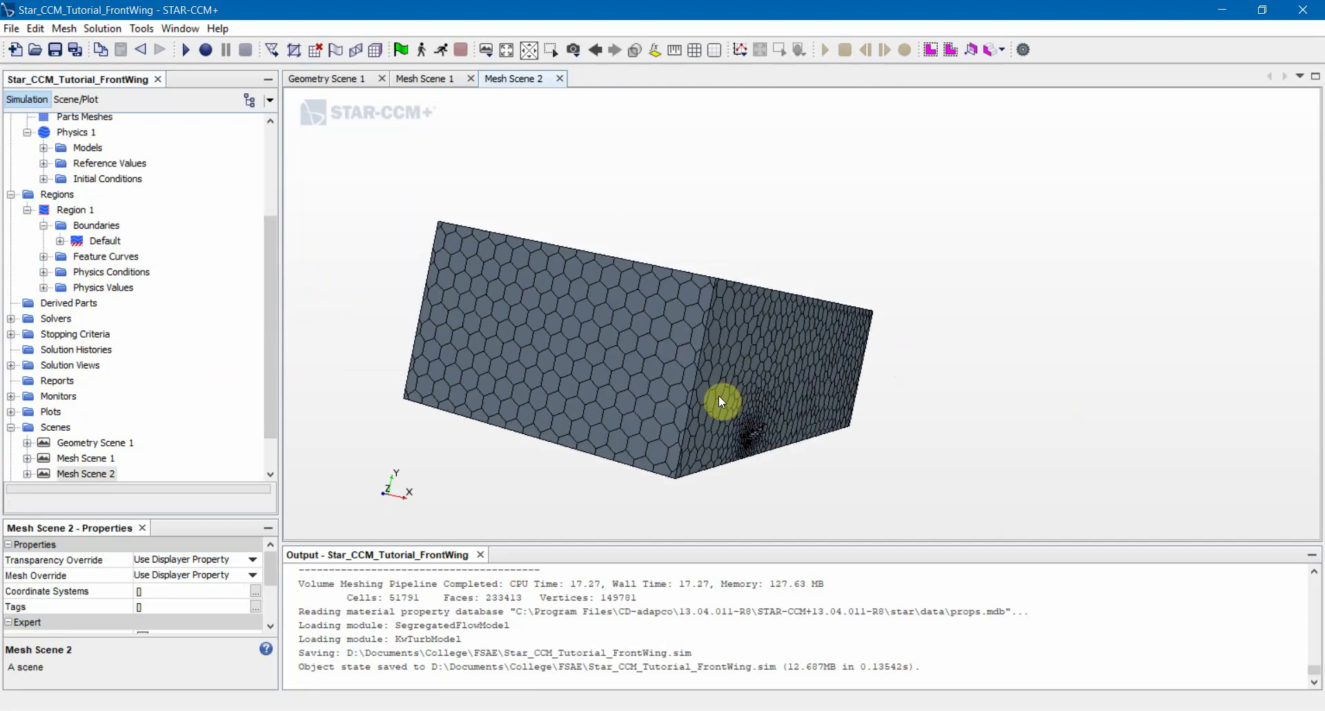
Create five new boundaries, Boundary 1 through Boundary 5, under Region 1.
right_click(103, 225)
left_click(117, 227)
right_click(98, 227)
left_click(119, 236)
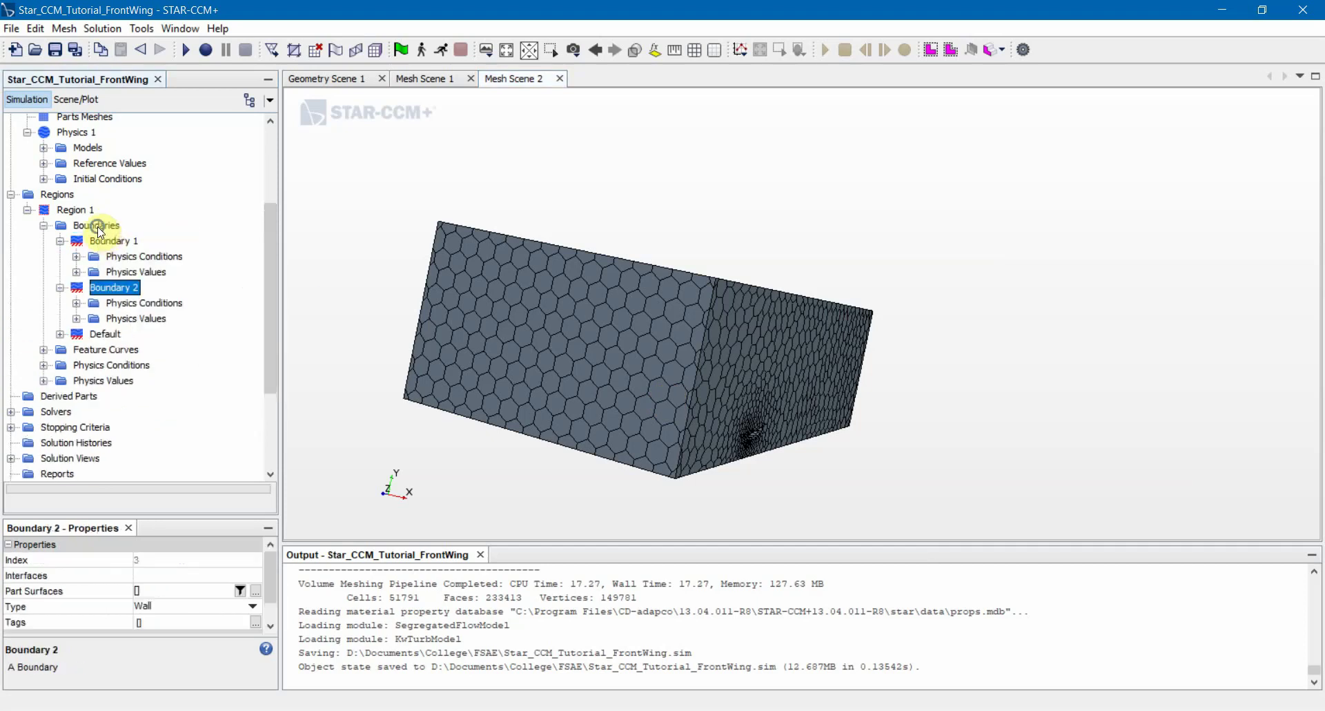
right_click(98, 226)
left_click(119, 235)
right_click(84, 221)
left_click(104, 234)
right_click(98, 225)
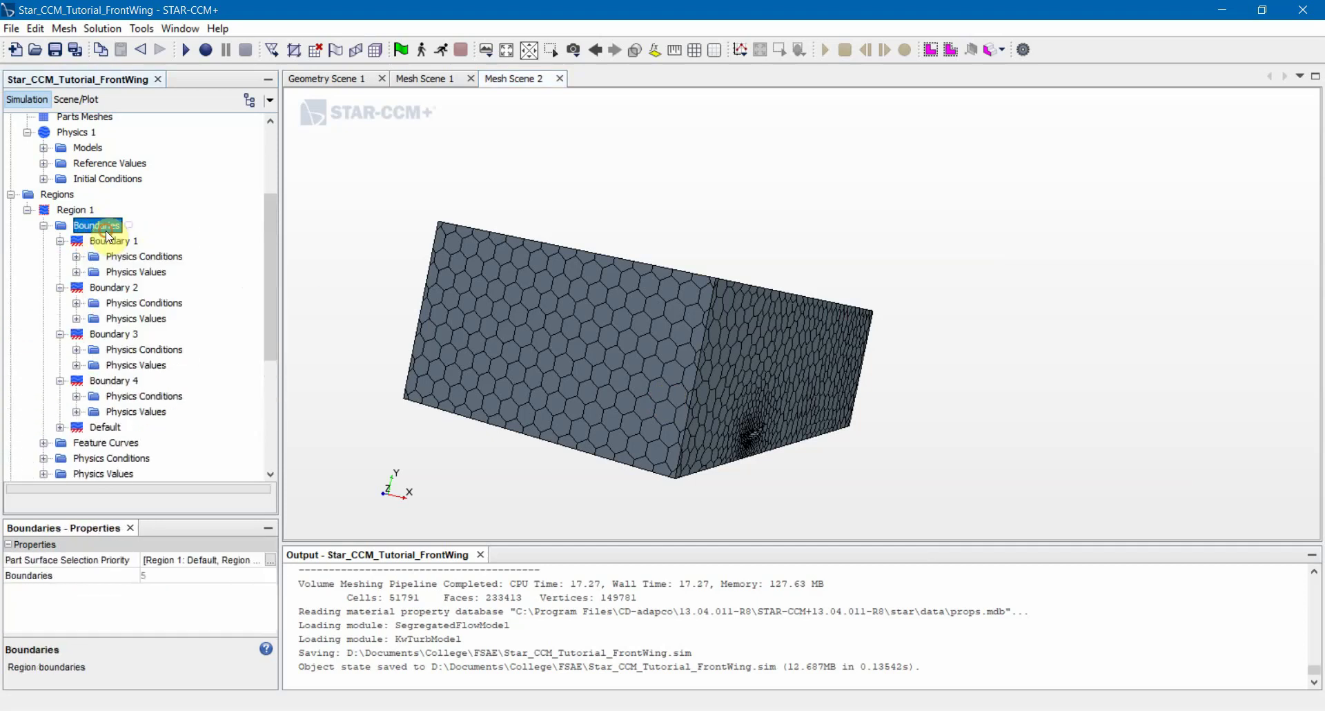
left_click(117, 235)
Rename Boundary 1 to Inlet and Boundary 2 to Outlet.
left_click(114, 241)
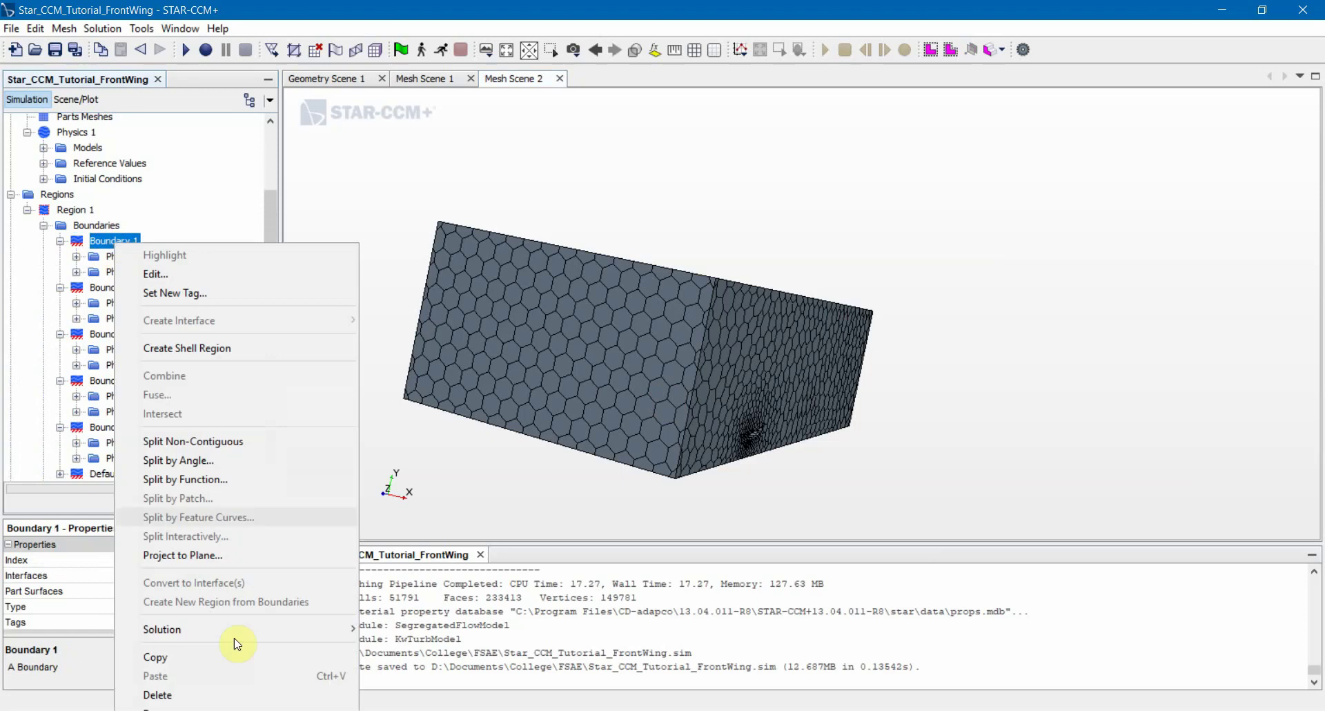
right_click(114, 241)
left_click(231, 708)
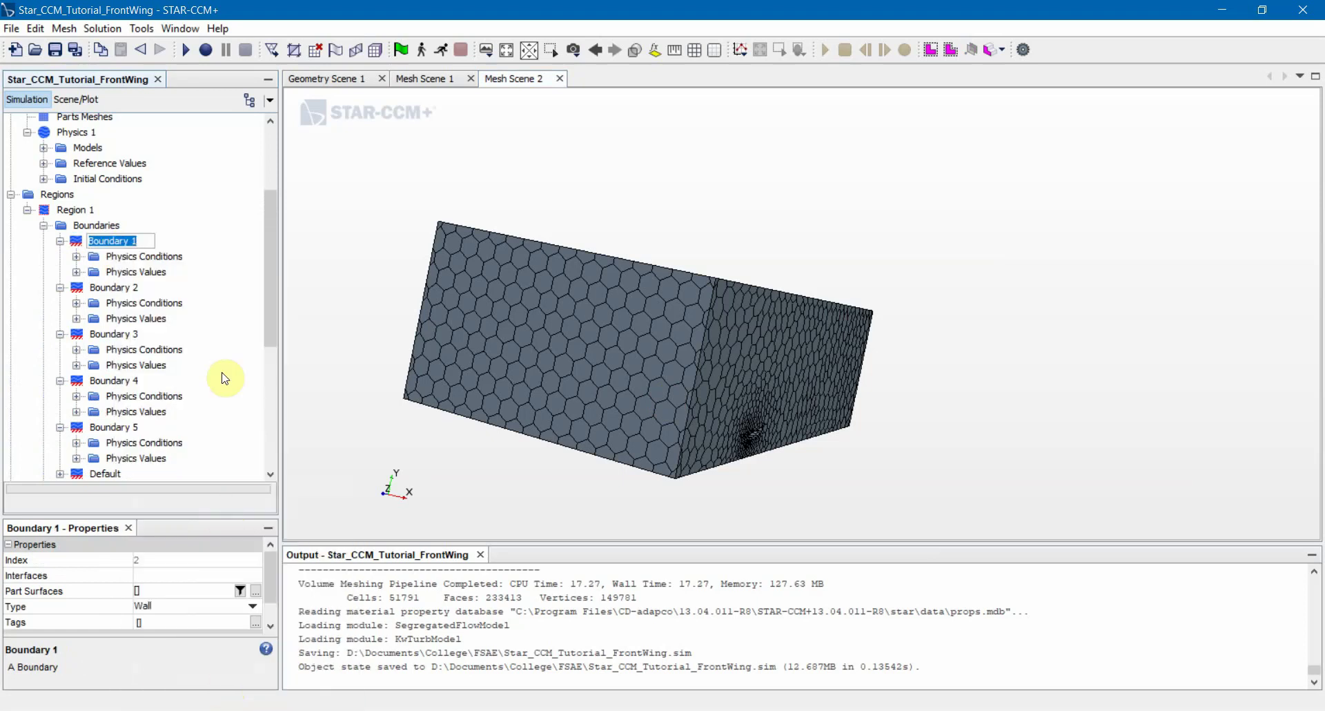
type("Inlet")
key("Return")
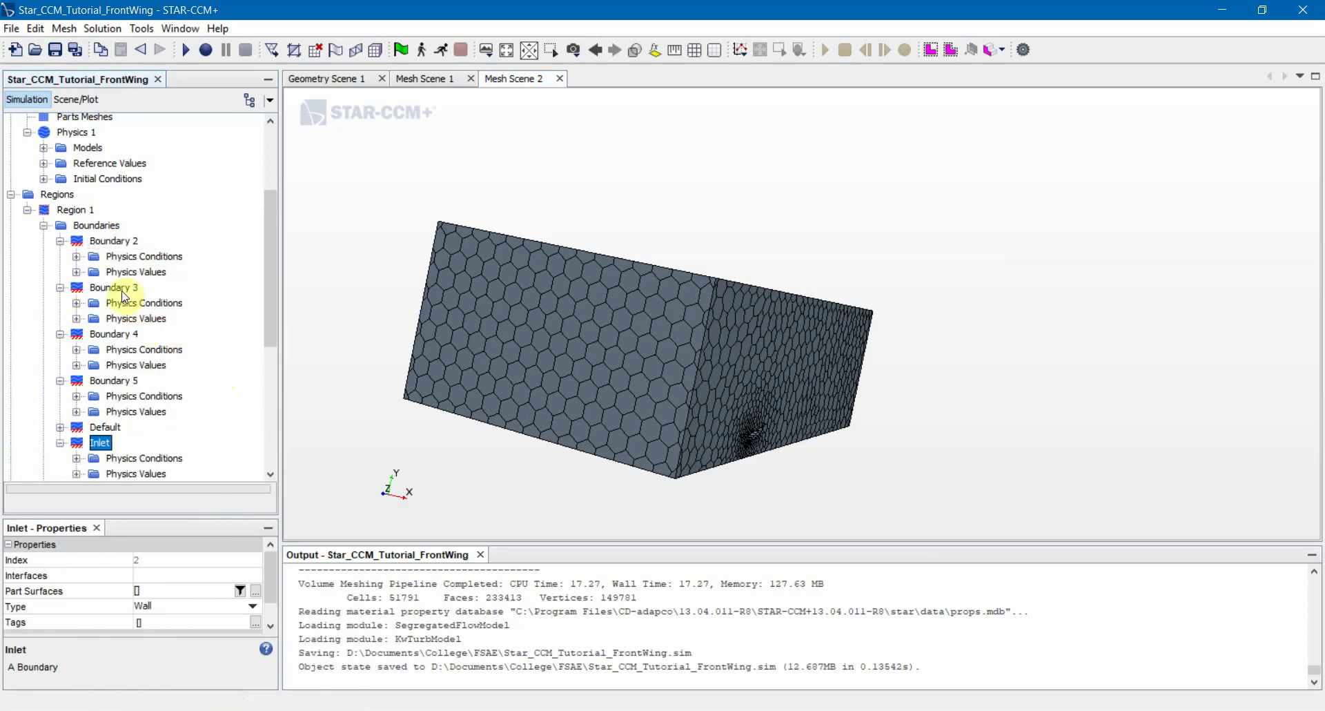
right_click(117, 240)
left_click(221, 706)
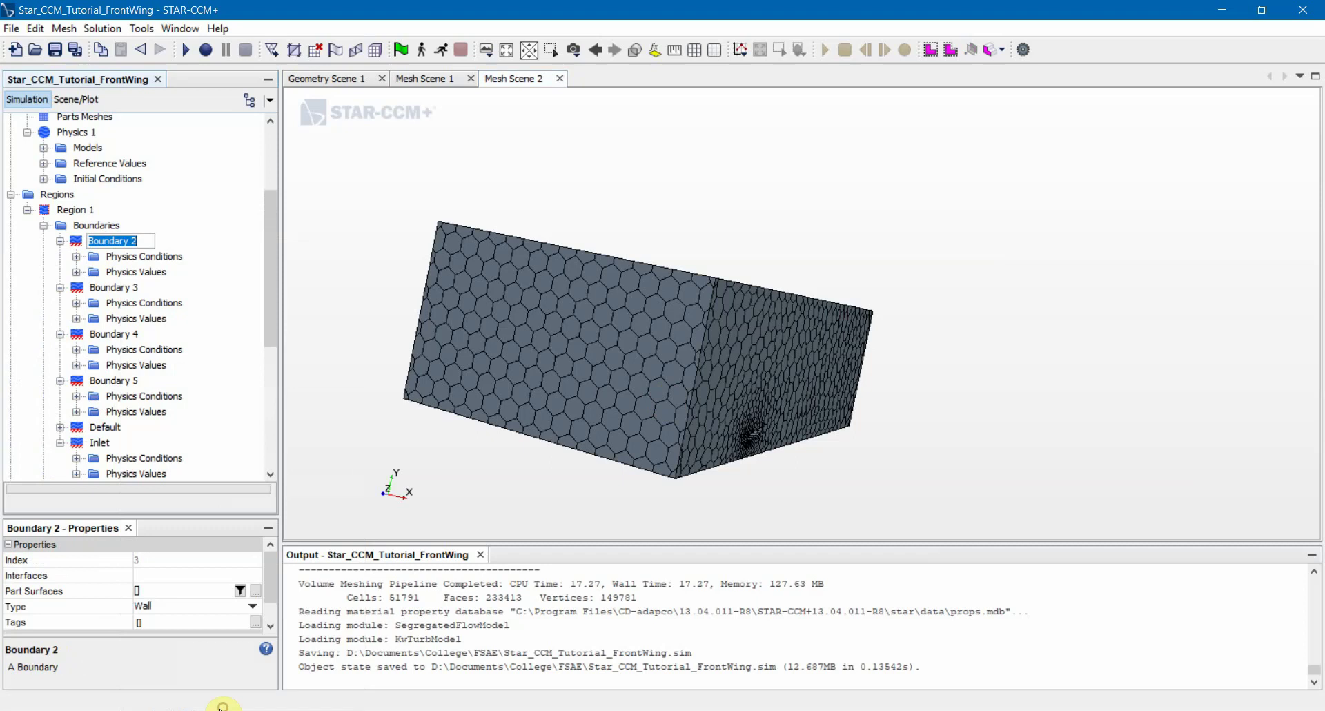
type("Outlet")
key("Return")
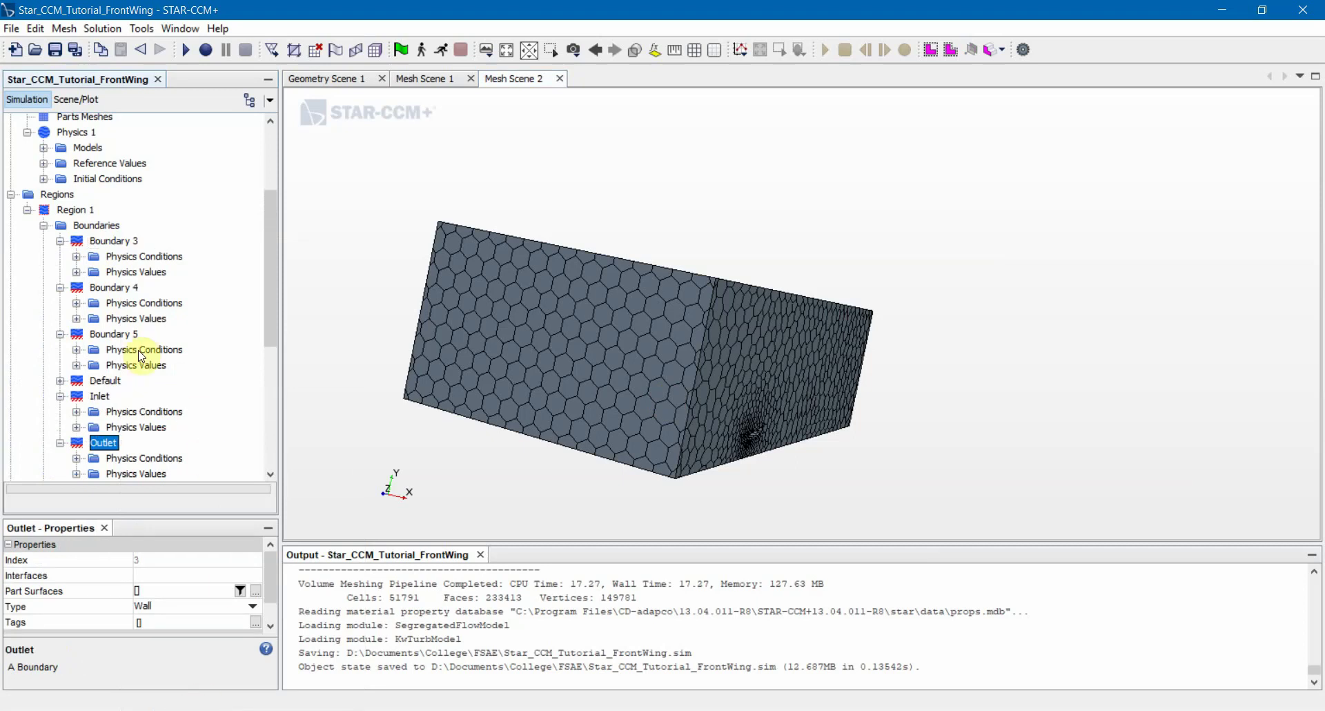
Rename Boundaries 3, 4 and 5 to Ground, Sym and Outside Sym.
left_click(100, 241)
right_click(100, 243)
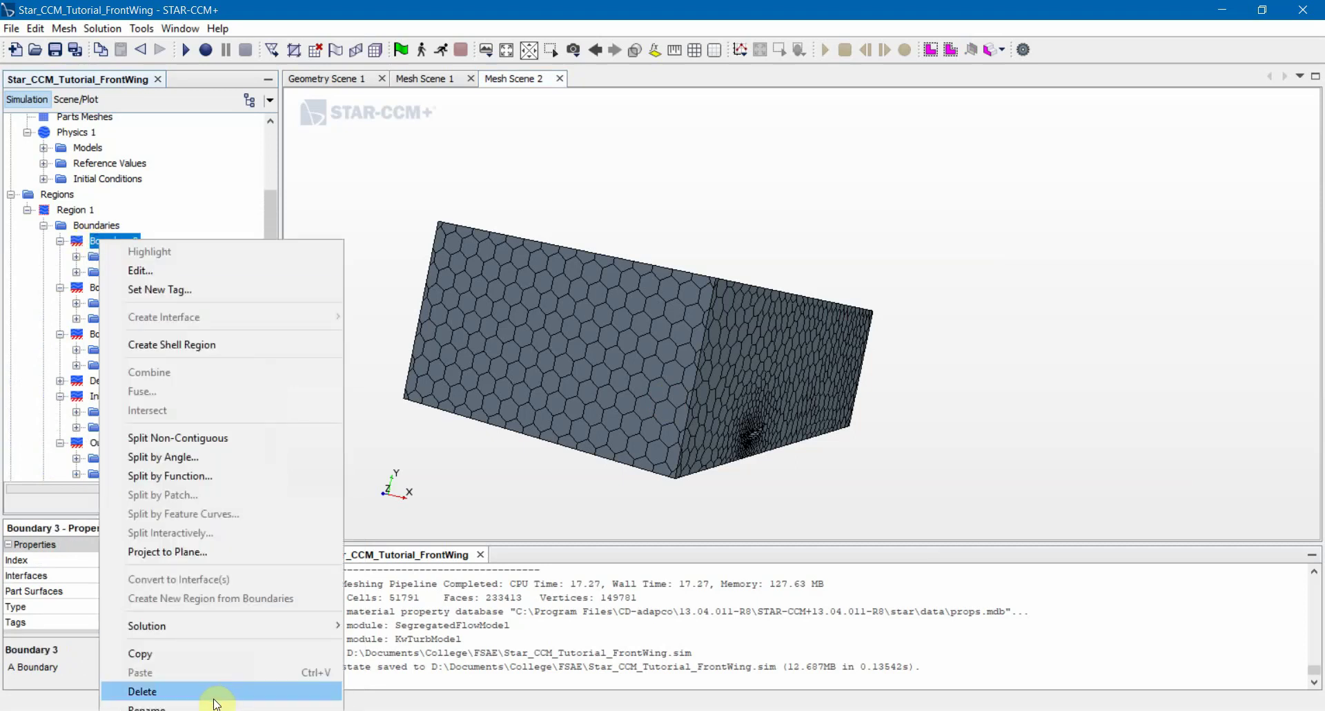
left_click(215, 707)
type("Grou")
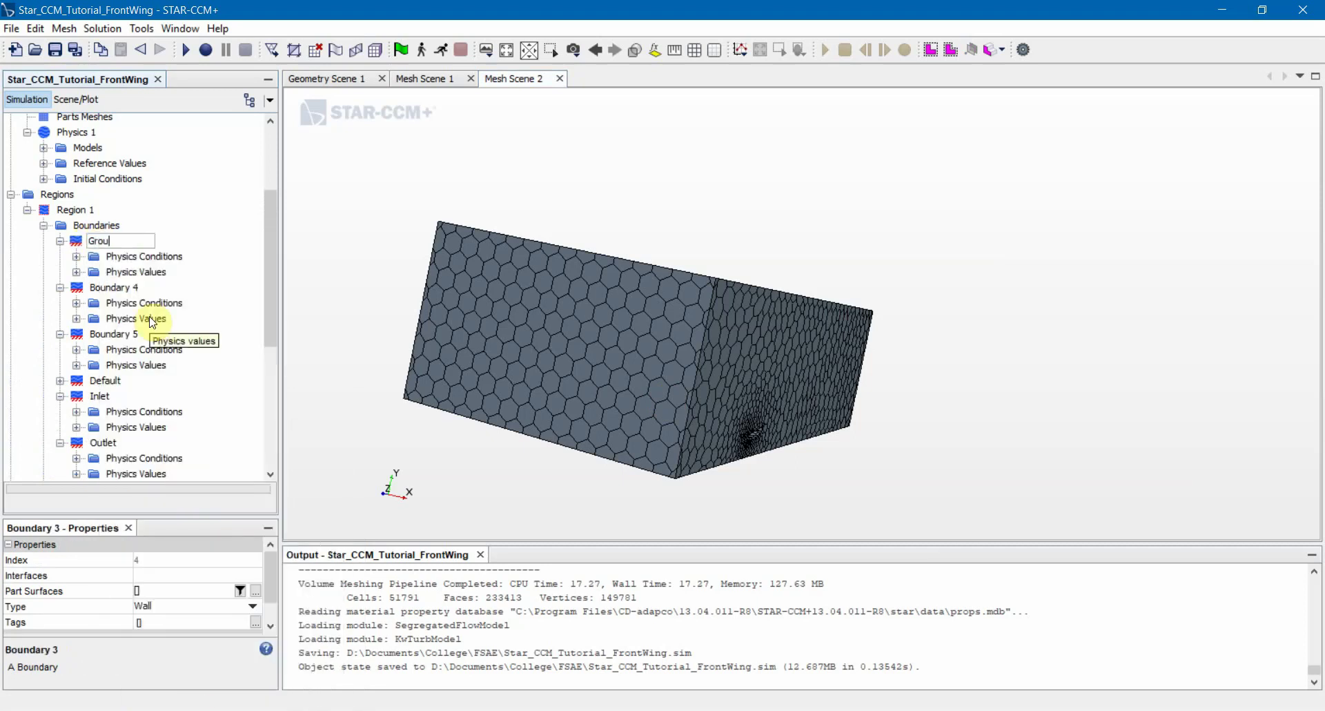
type("nd")
key("Return")
right_click(113, 240)
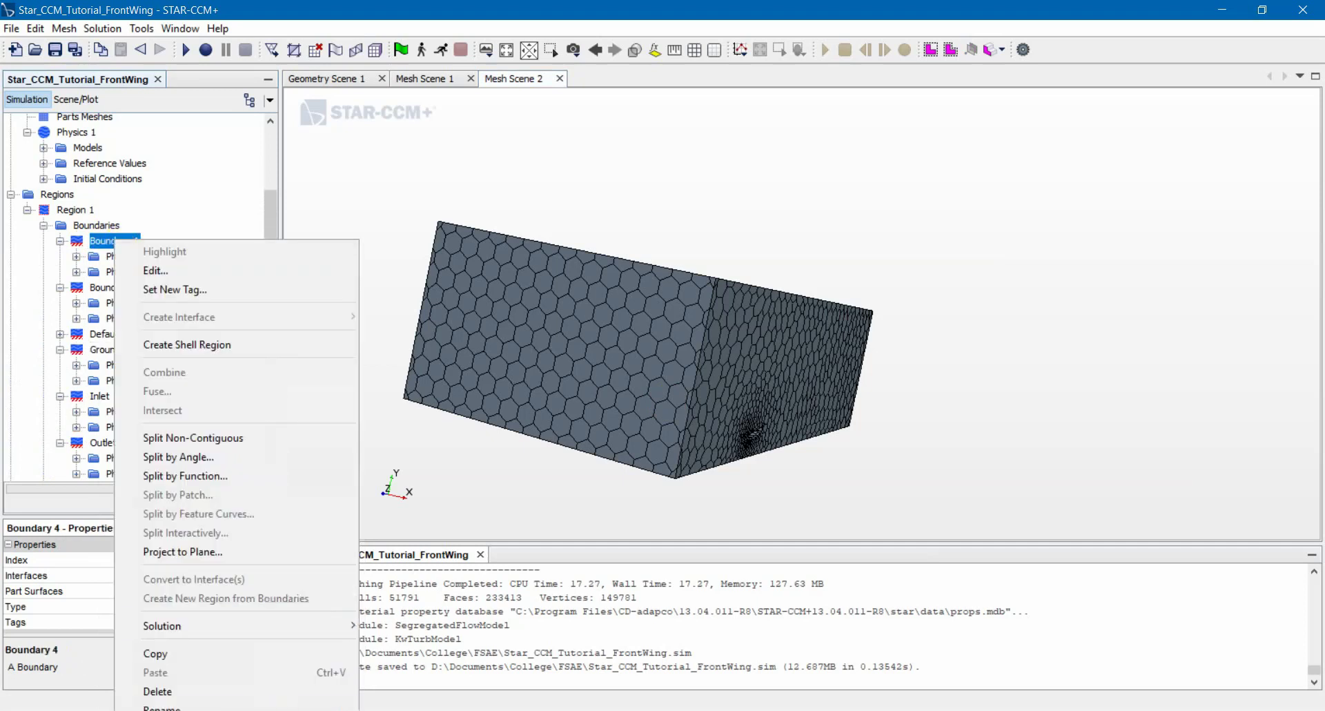
left_click(207, 707)
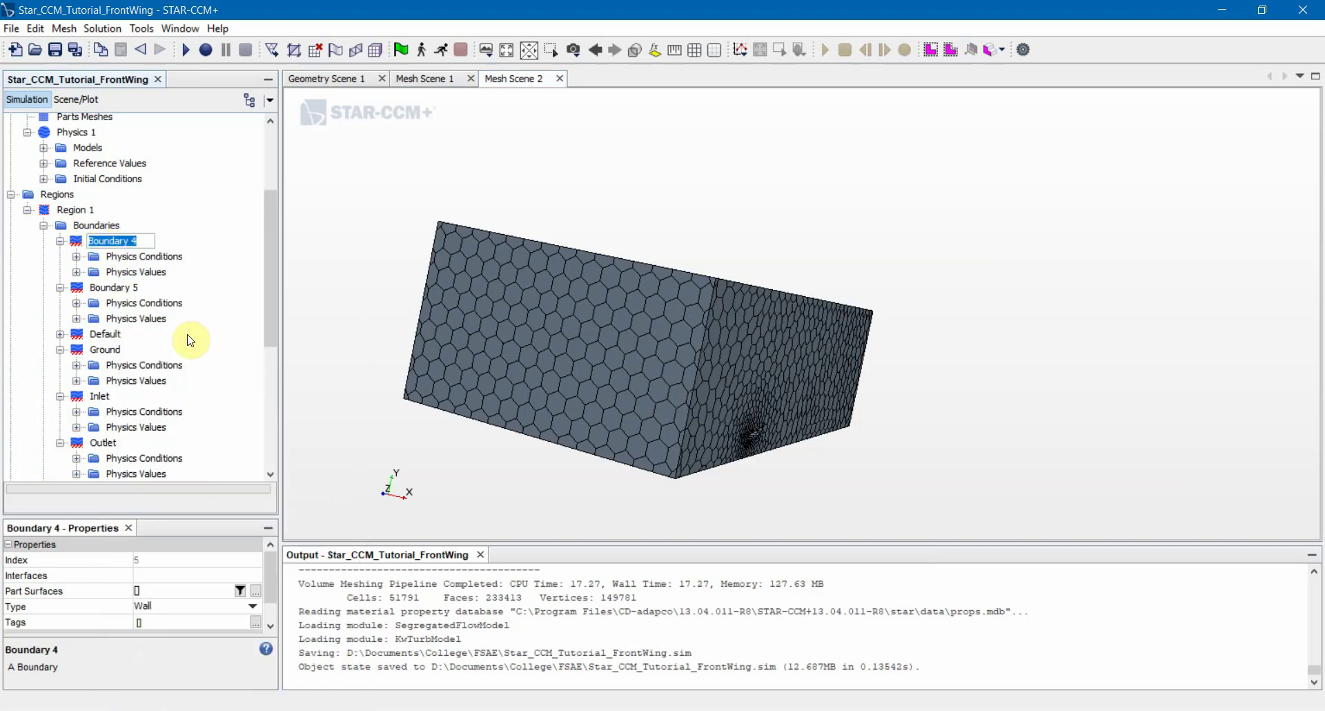
type("Sym")
key("Return")
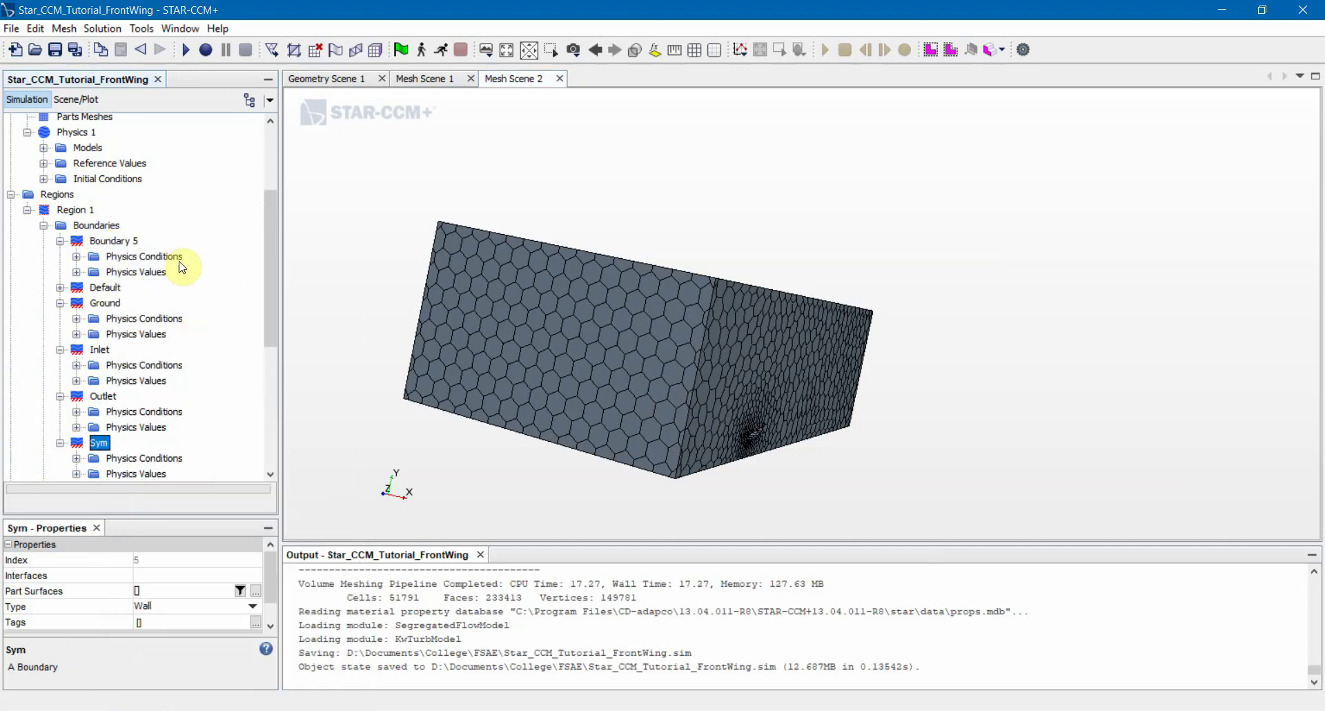
right_click(131, 239)
left_click(269, 705)
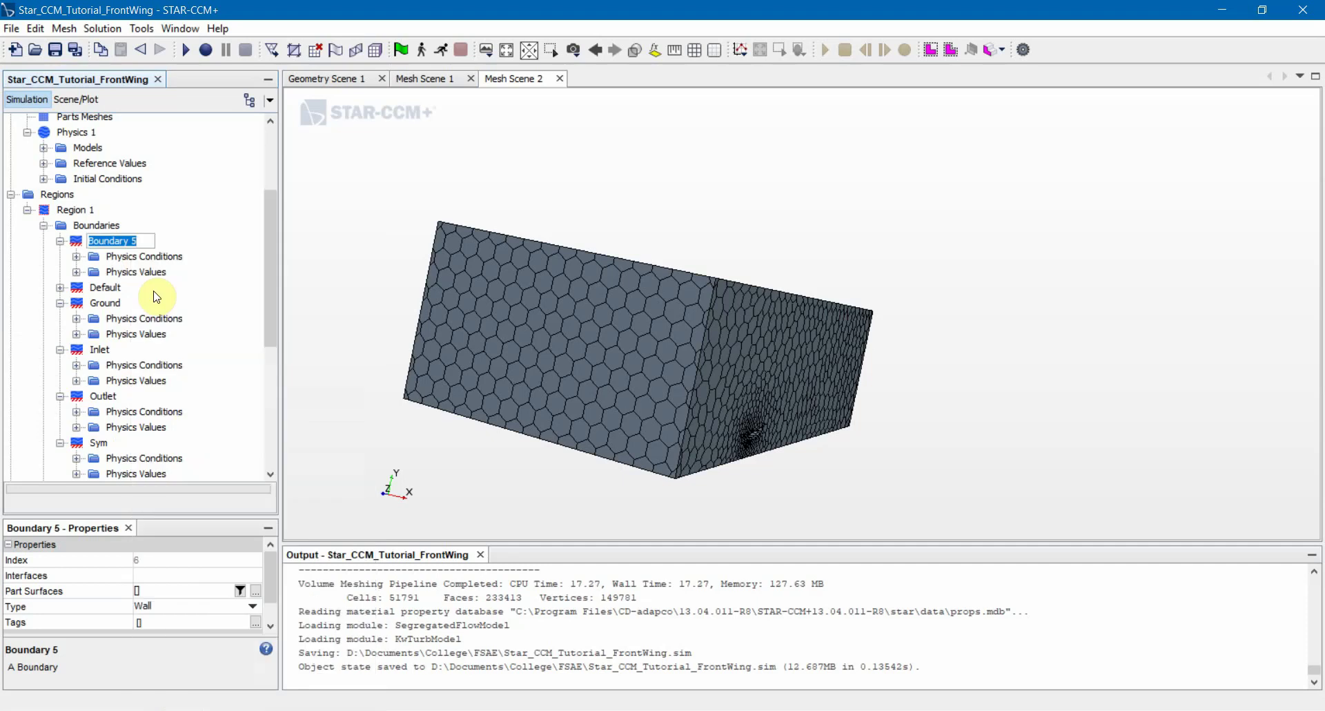
type("S")
type("utside Sym")
key("Return")
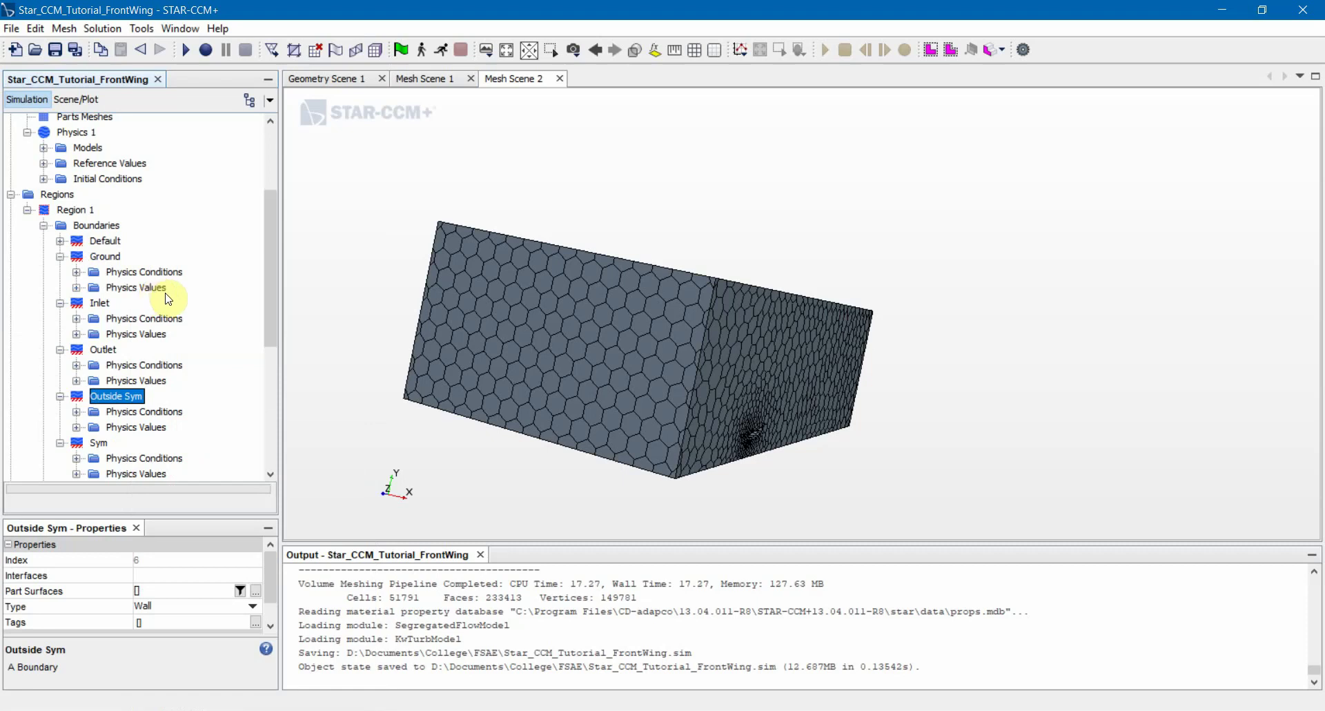
Assign the Part2.Inlet surface to the Inlet boundary in the geometry scene.
left_click(100, 305)
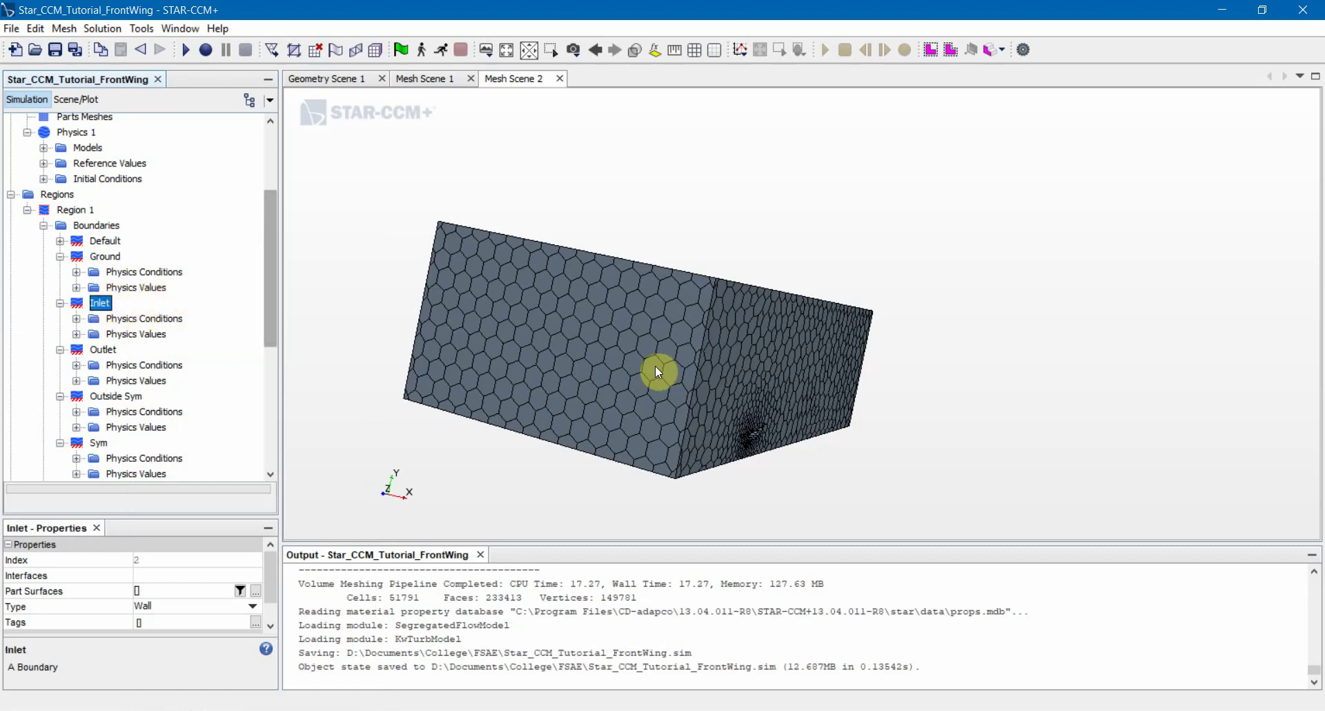
left_click_drag(655, 367, 607, 373)
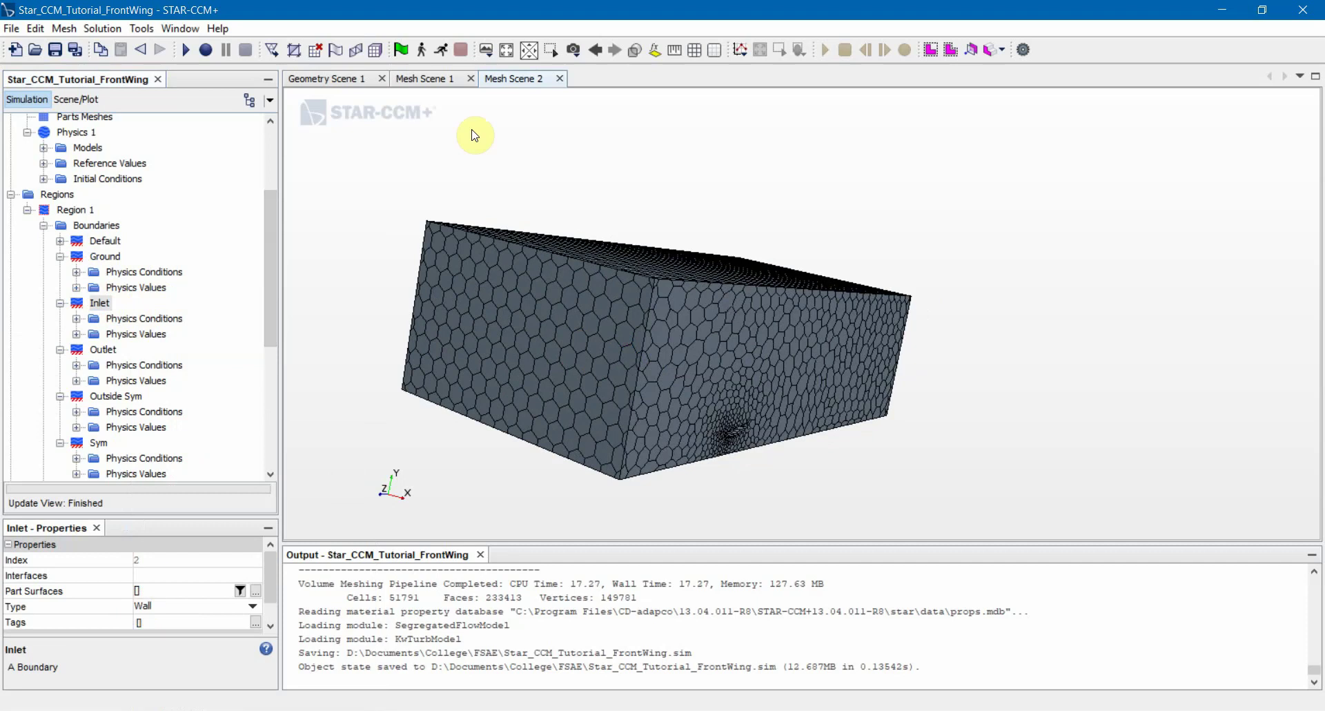
left_click(349, 80)
middle_click_drag(502, 243, 599, 286)
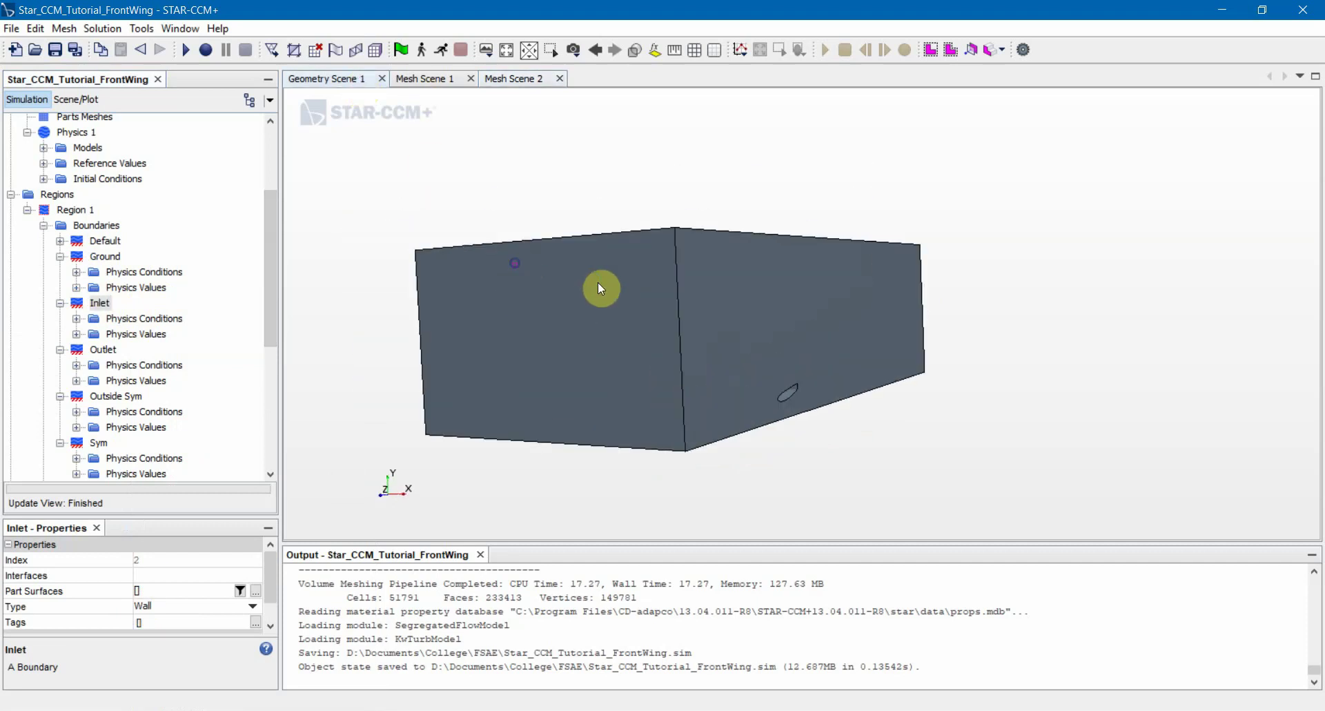
left_click(263, 595)
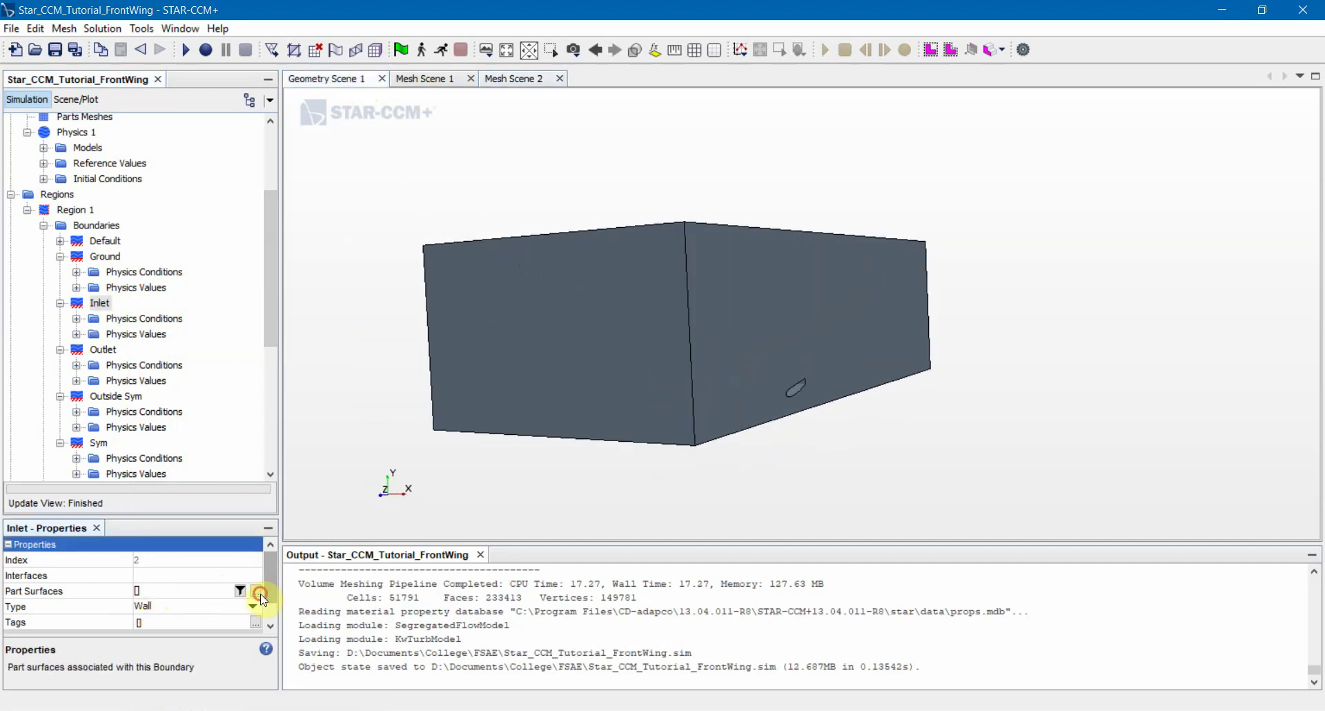
left_click(256, 591)
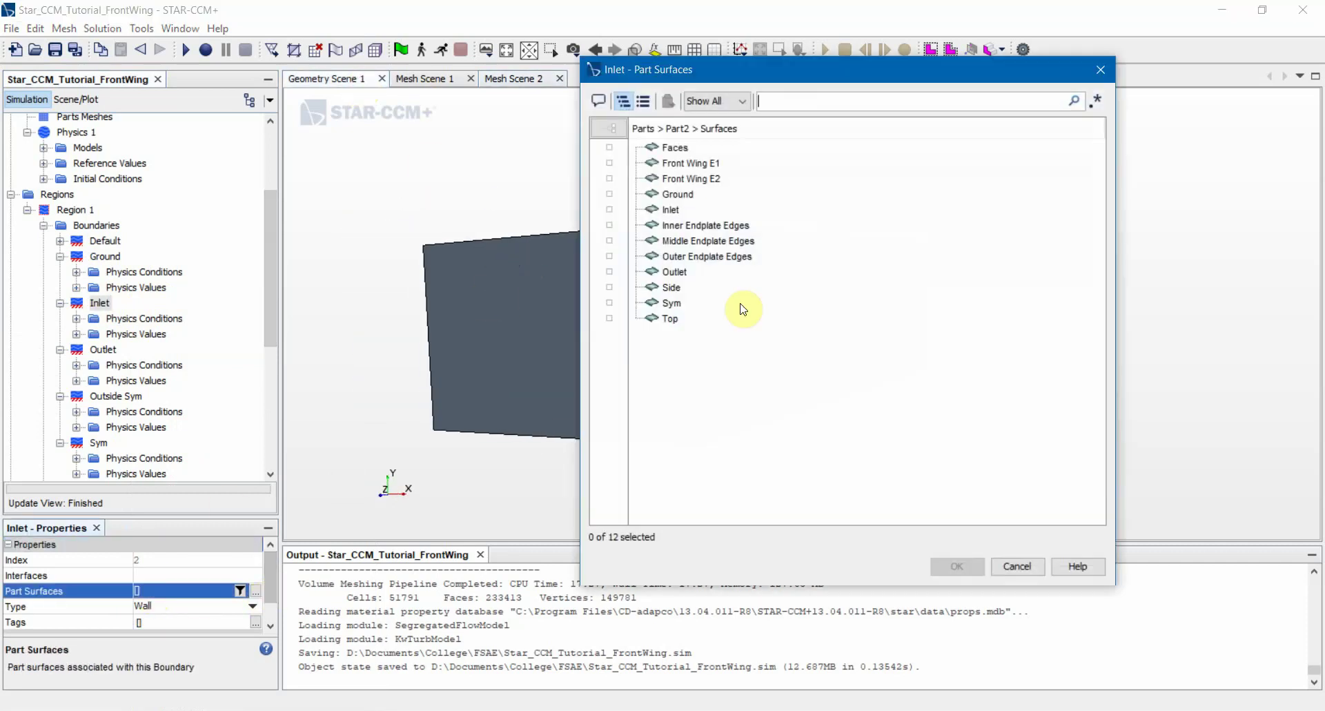
left_click(710, 211)
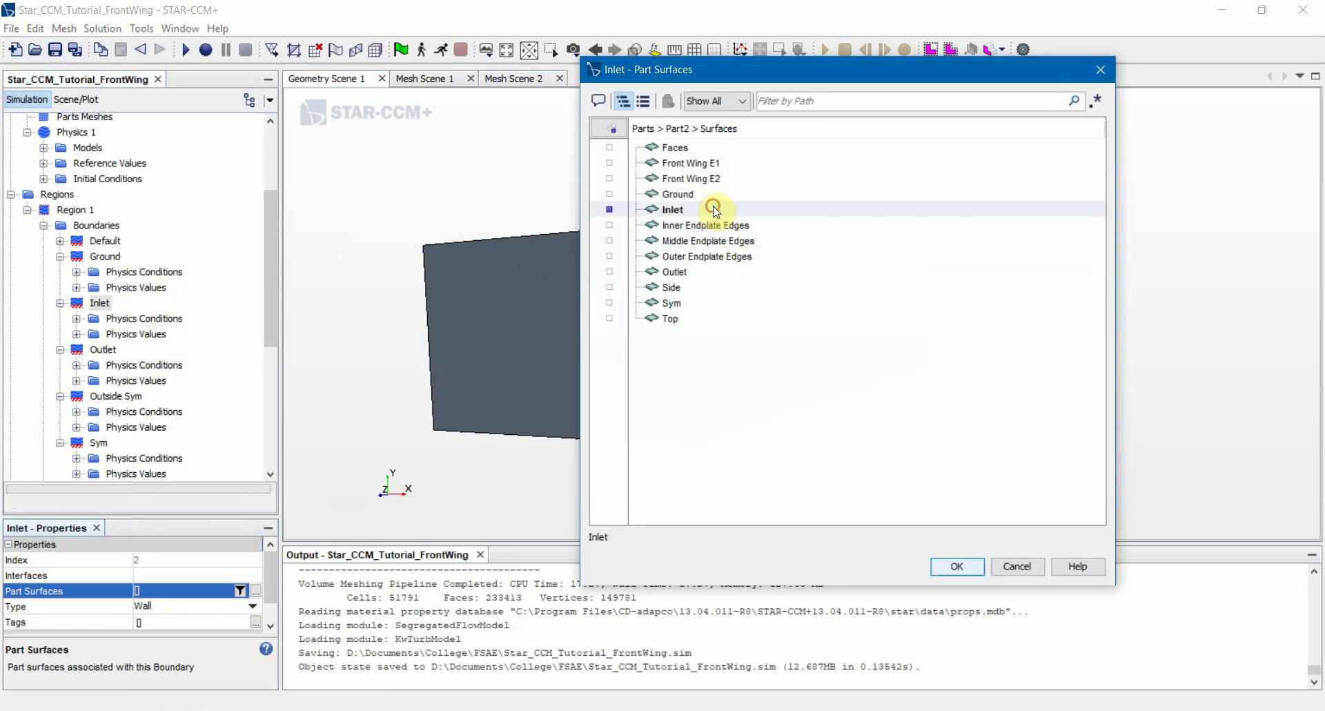
left_click(957, 566)
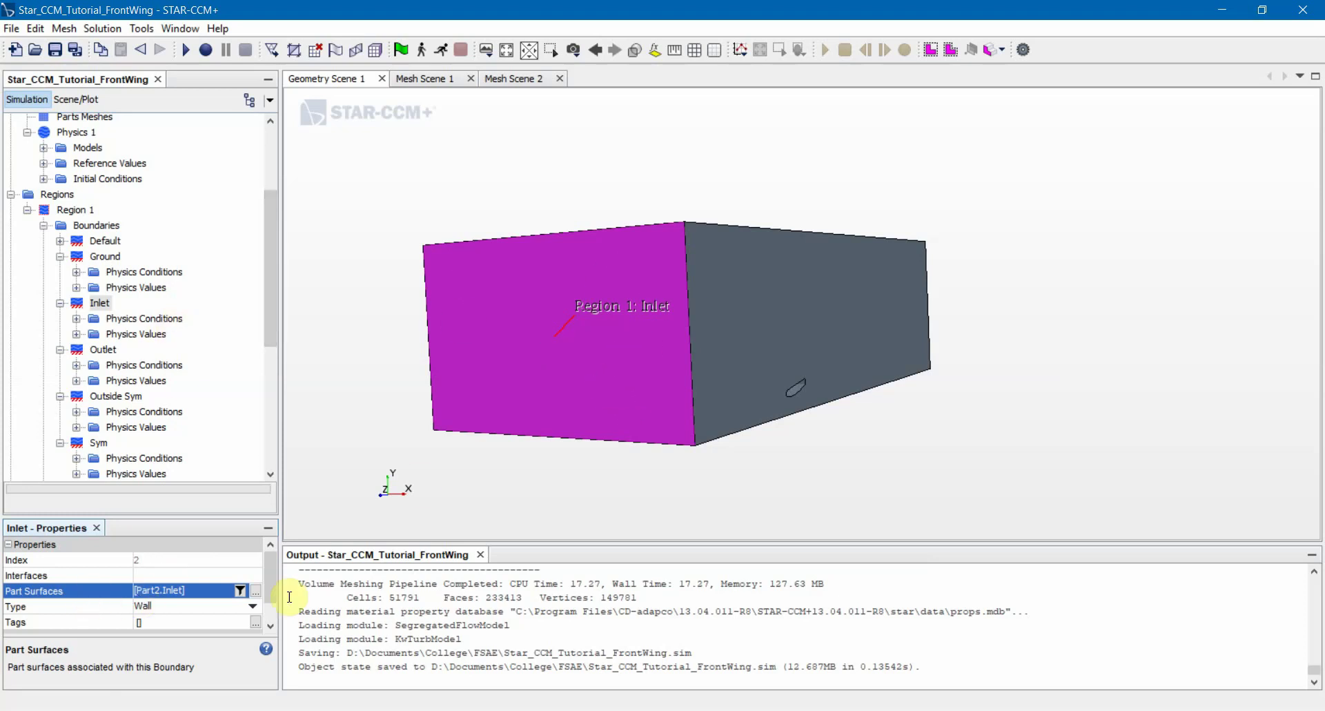
Set the Inlet boundary's Type to Velocity Inlet.
left_click(219, 610)
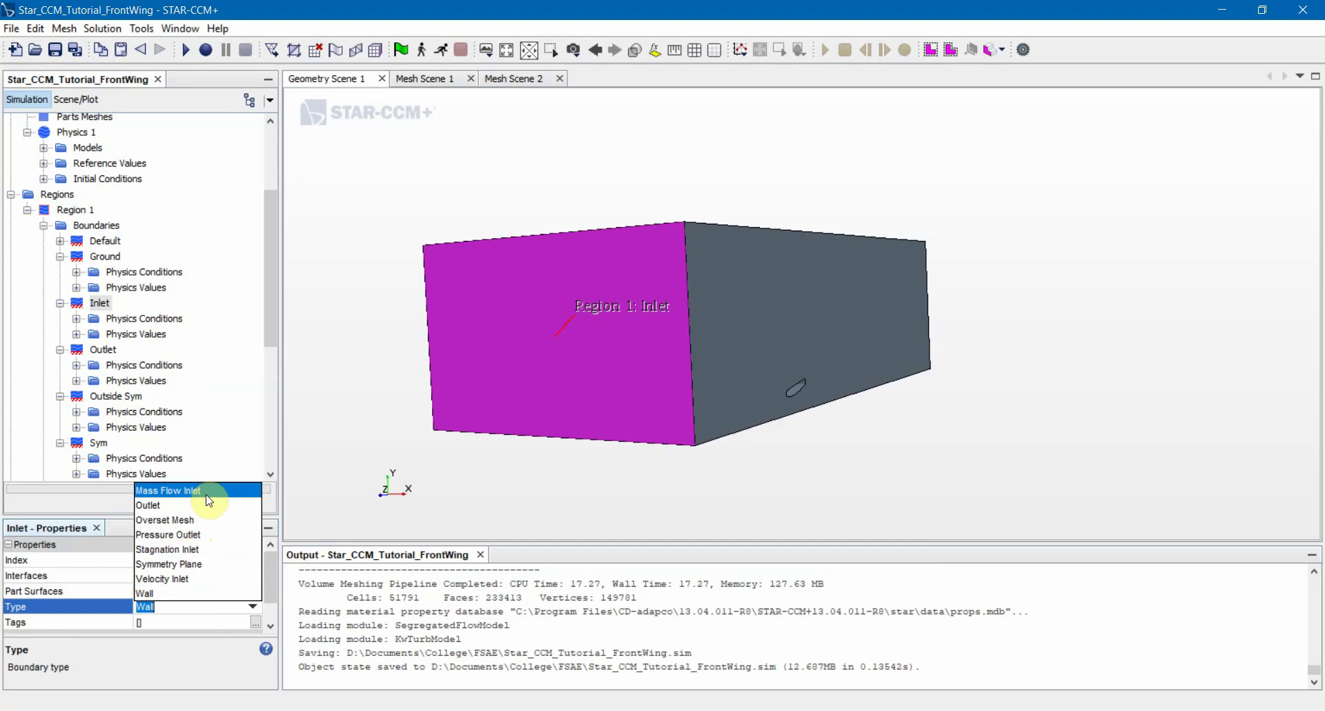
left_click(204, 577)
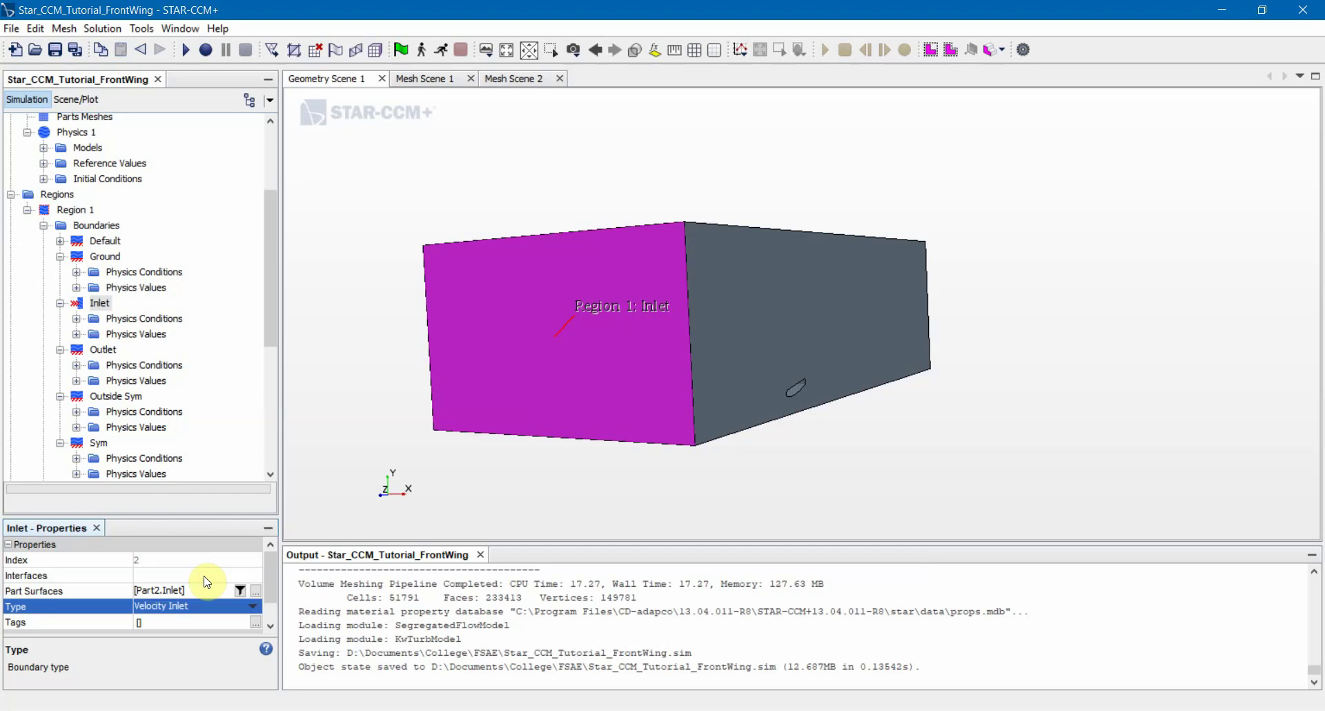
left_click(422, 459)
left_click_drag(458, 473, 545, 331)
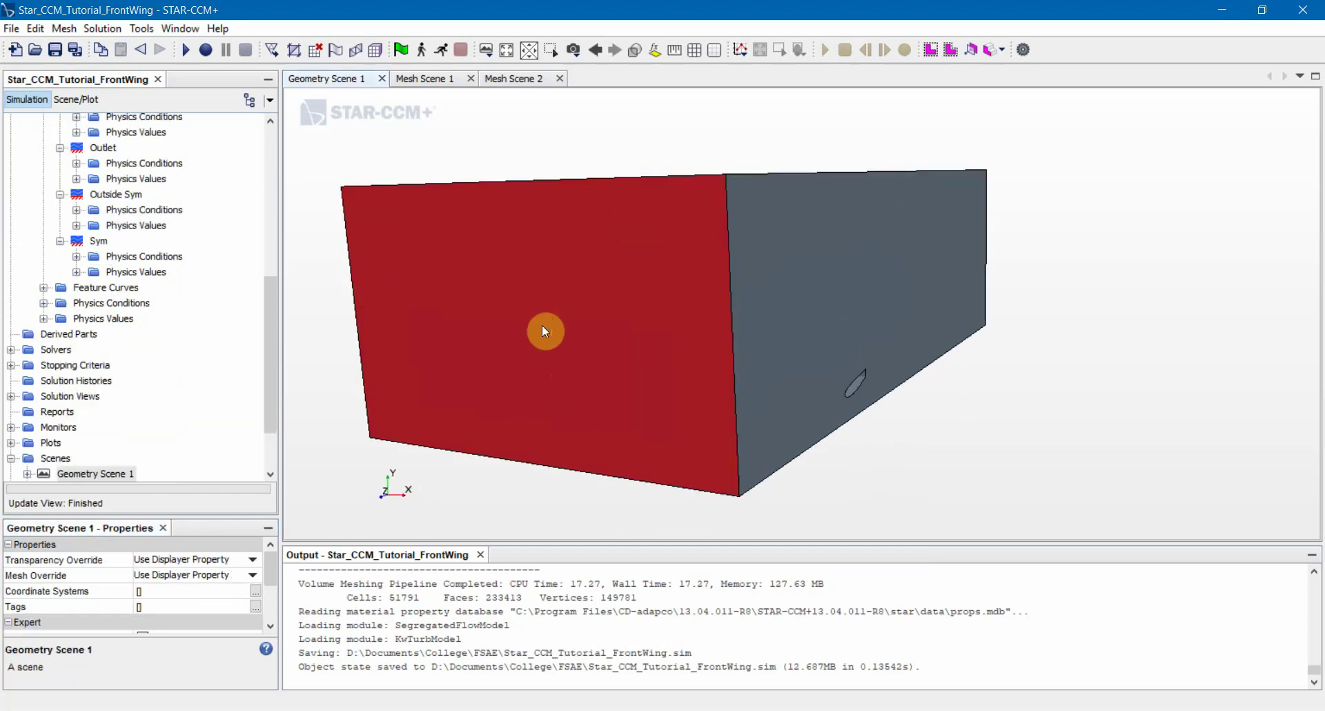
Inspect the surface mesh and polyhedral volume mesh scenes from different angles.
left_click(441, 79)
left_click(516, 79)
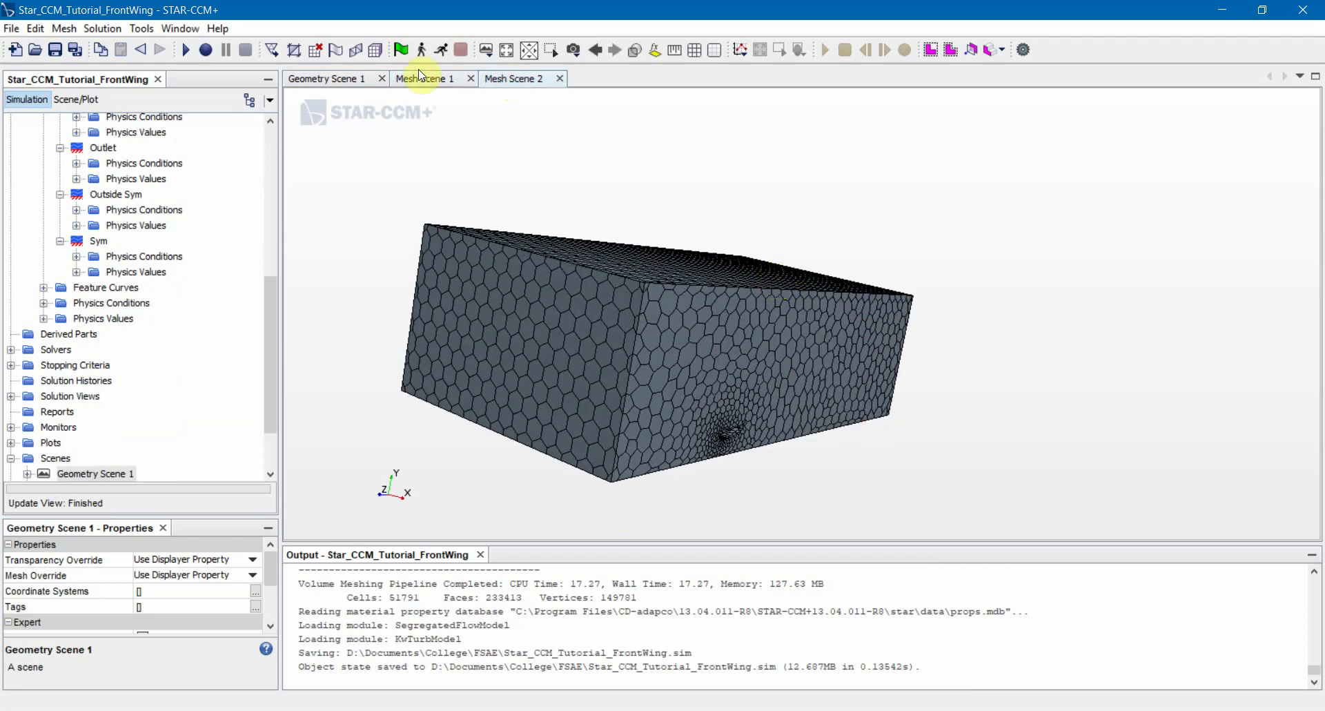
left_click_drag(507, 197, 541, 299)
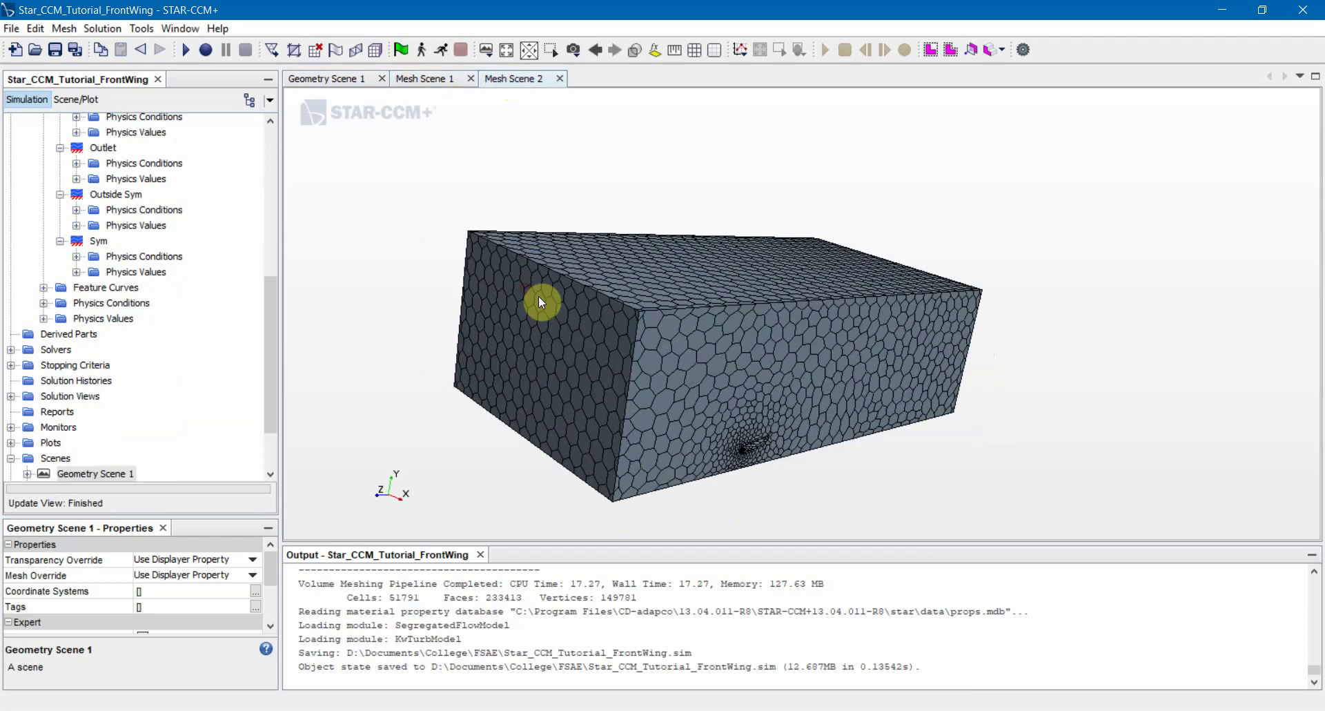
left_click(443, 81)
left_click_drag(657, 287, 761, 309)
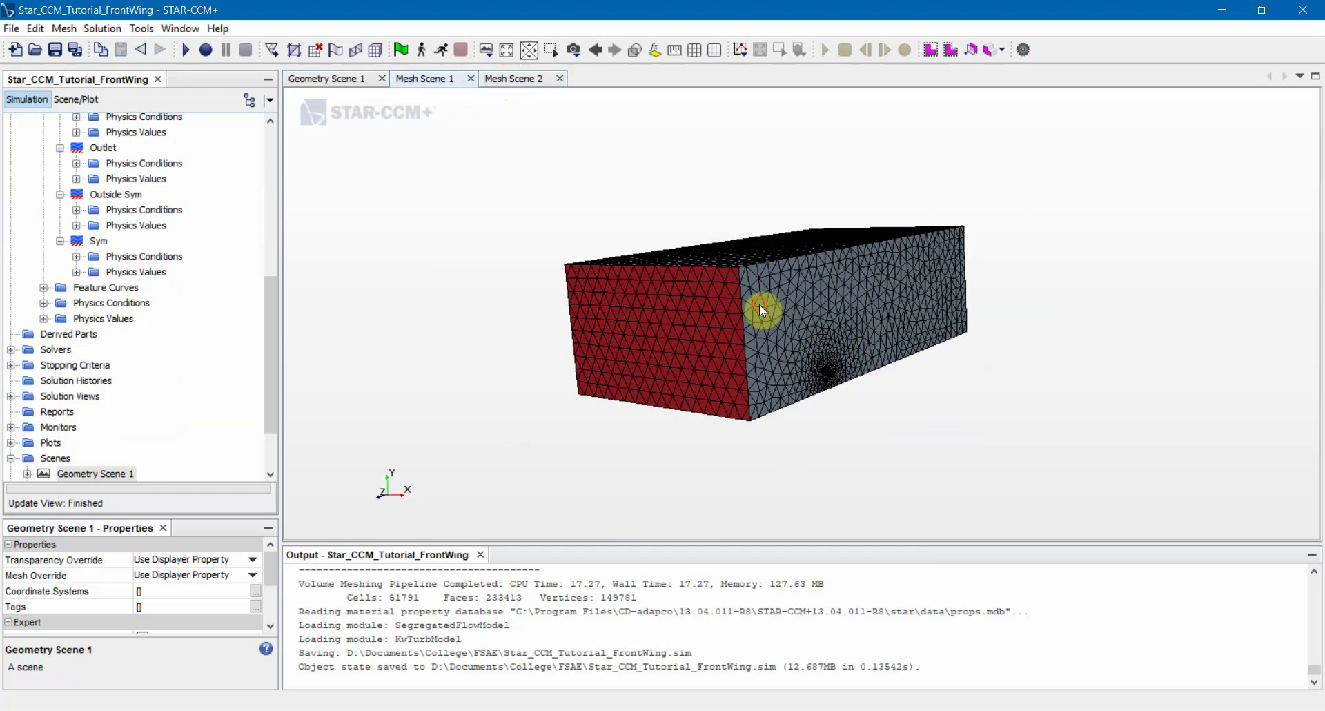
Back in Geometry Scene 1, select Inlet and expand its Physics Conditions.
left_click(345, 79)
left_click_drag(593, 233, 657, 302)
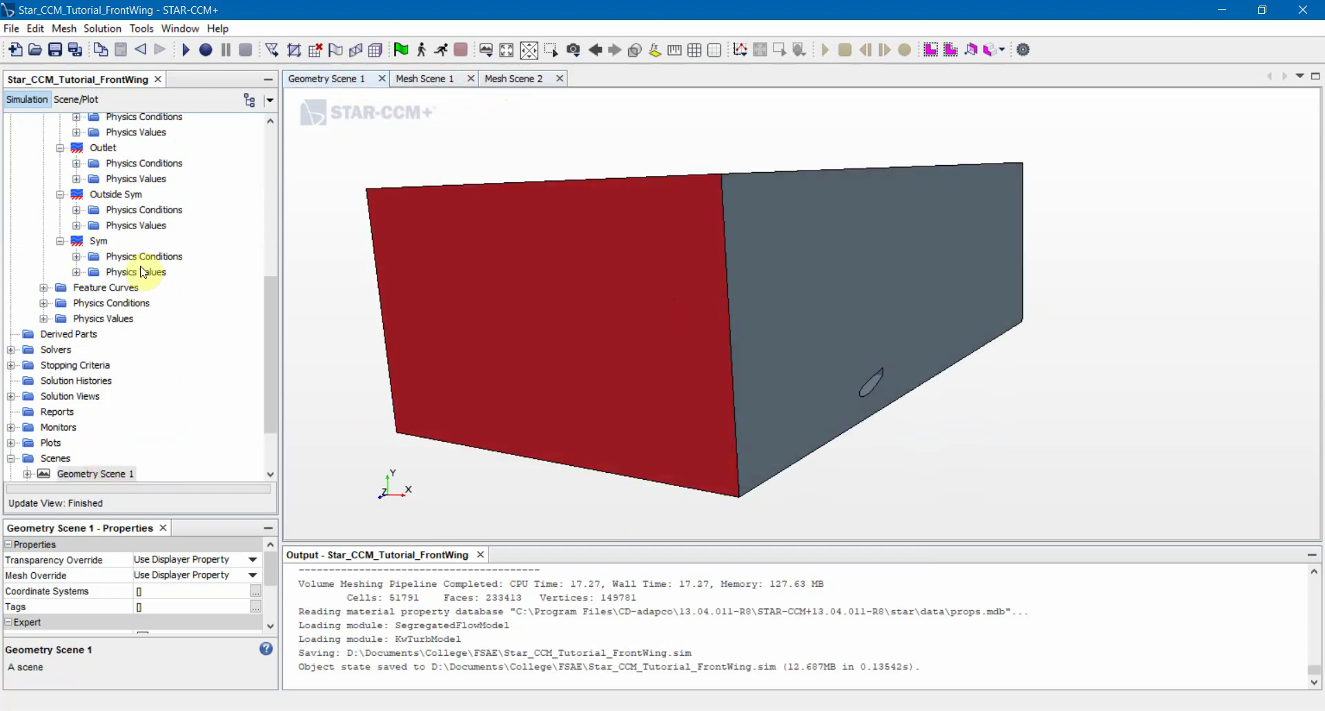
scroll(109, 272, "up", 3)
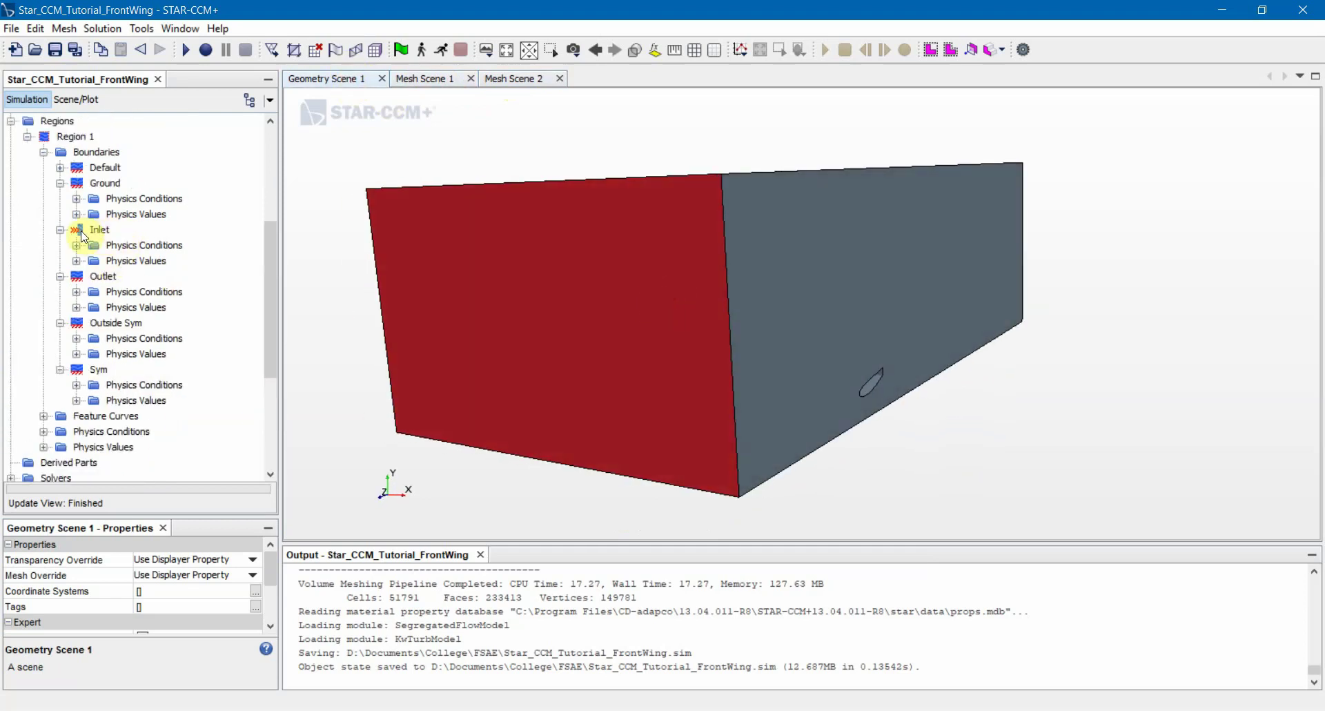
left_click(81, 233)
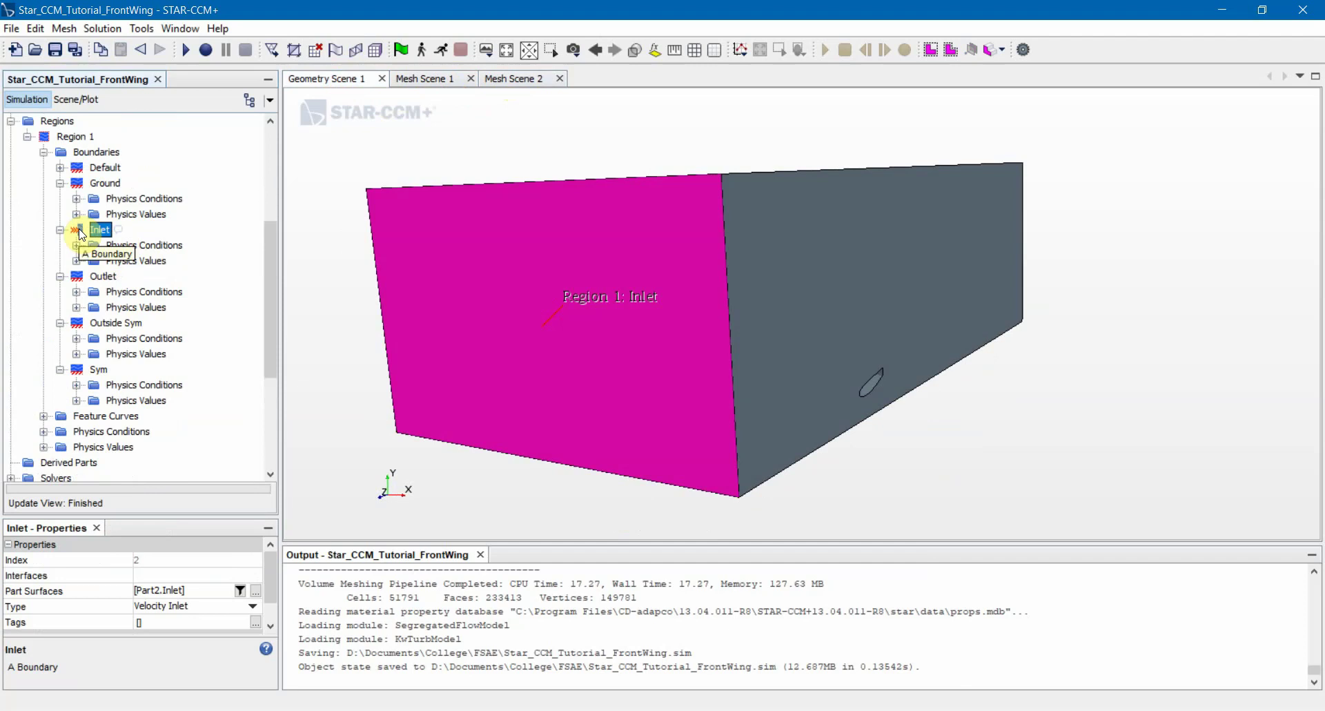
left_click(76, 245)
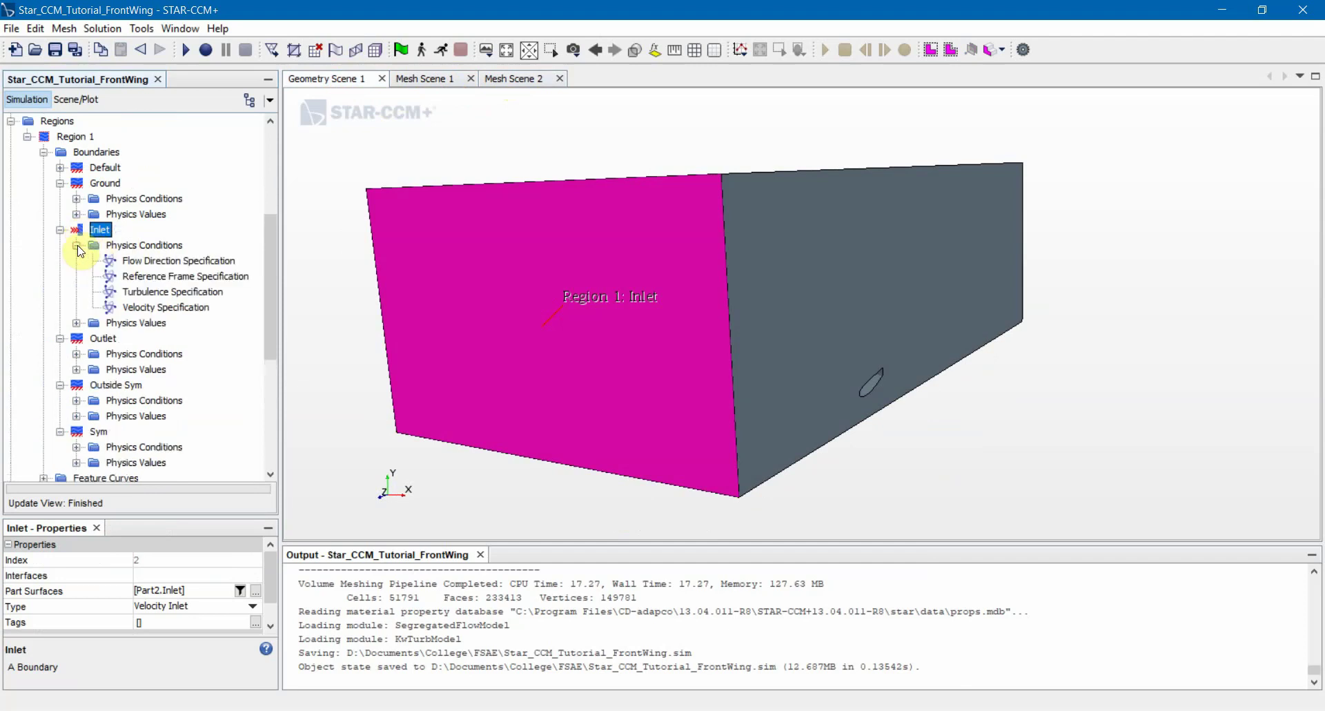
Expand the Inlet's Physics Values and set Flow Direction Specification method to Components.
left_click(77, 323)
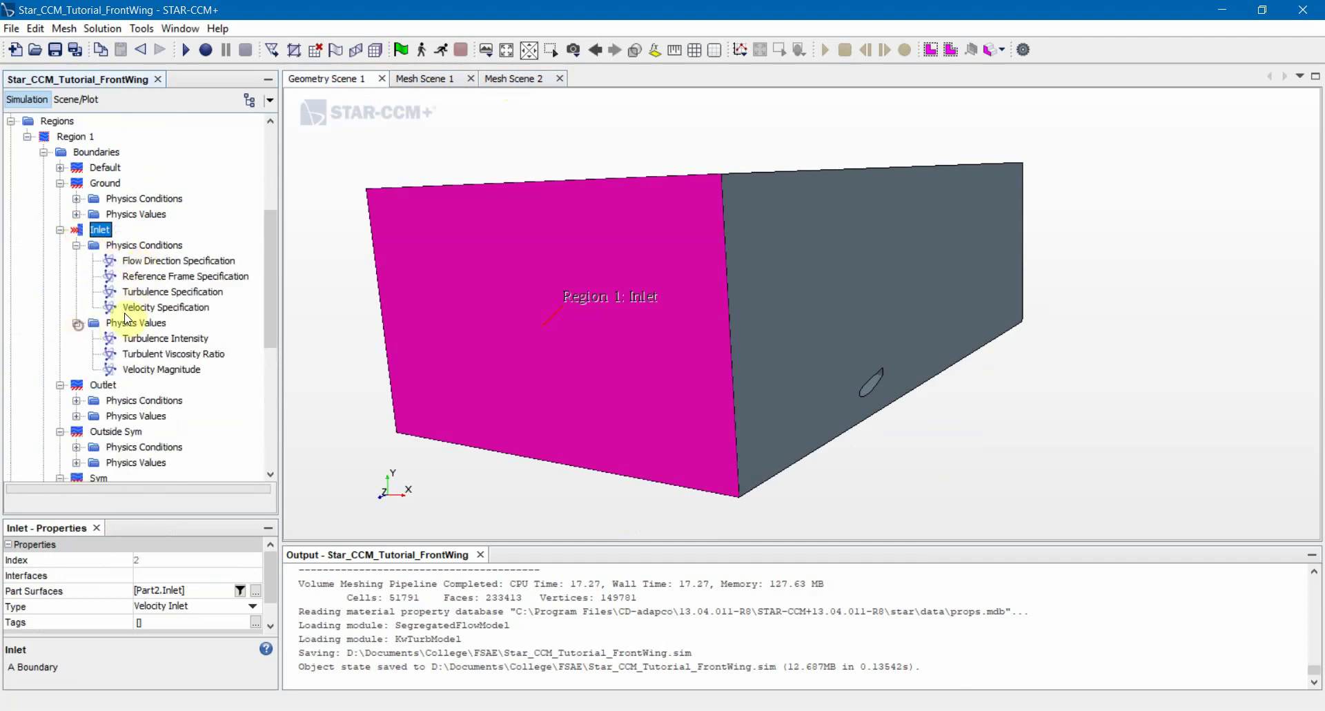
left_click(181, 260)
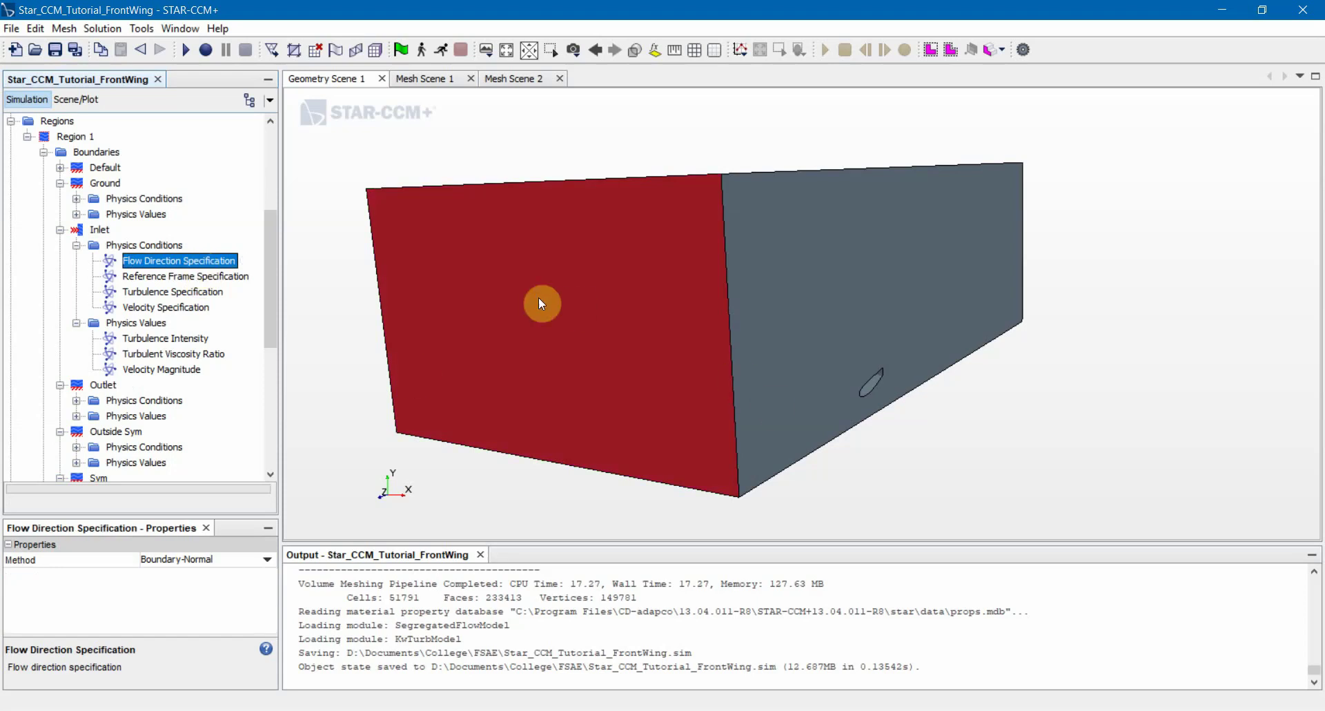
left_click_drag(532, 316, 771, 271)
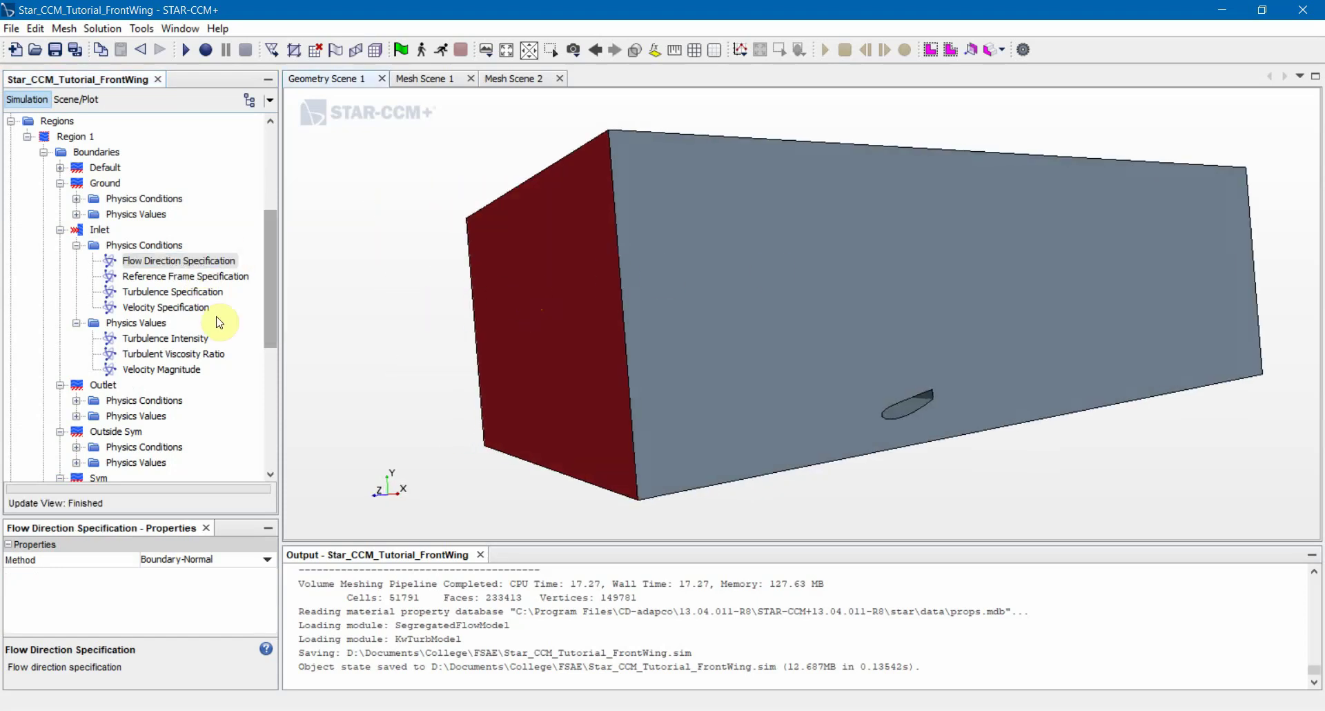
left_click(251, 560)
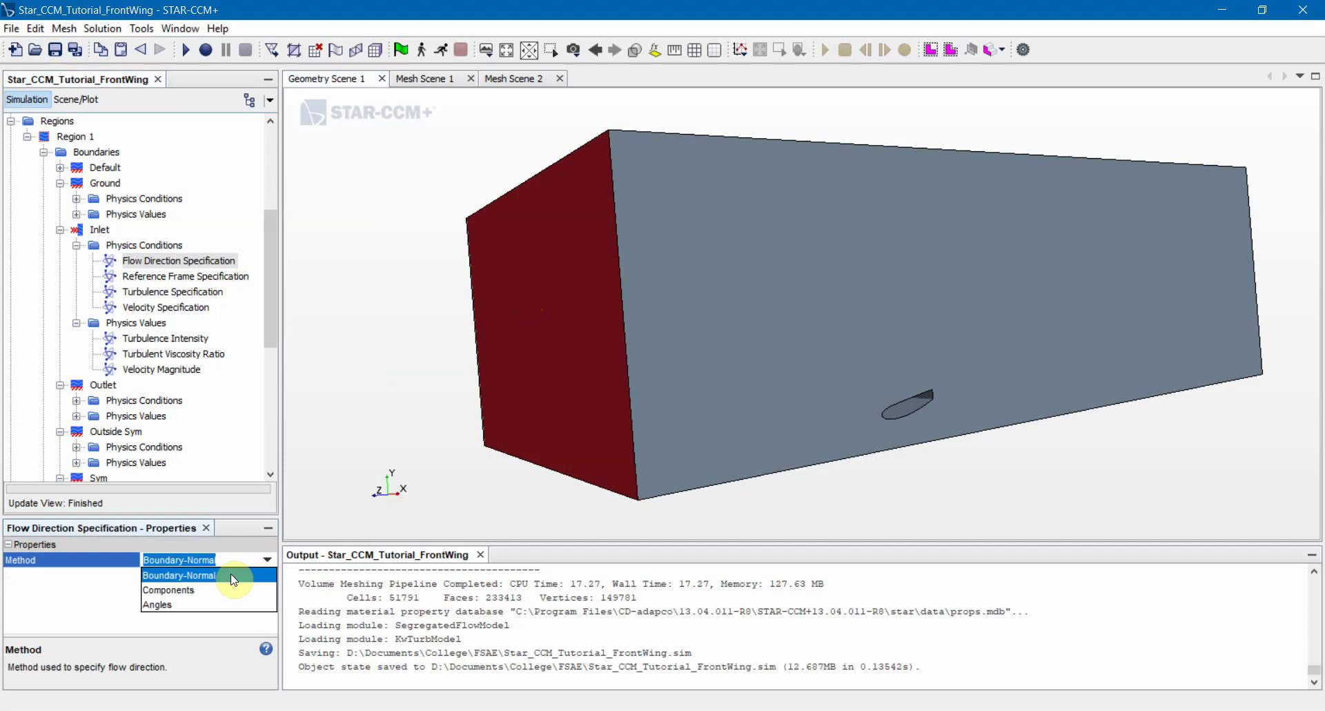
left_click(222, 589)
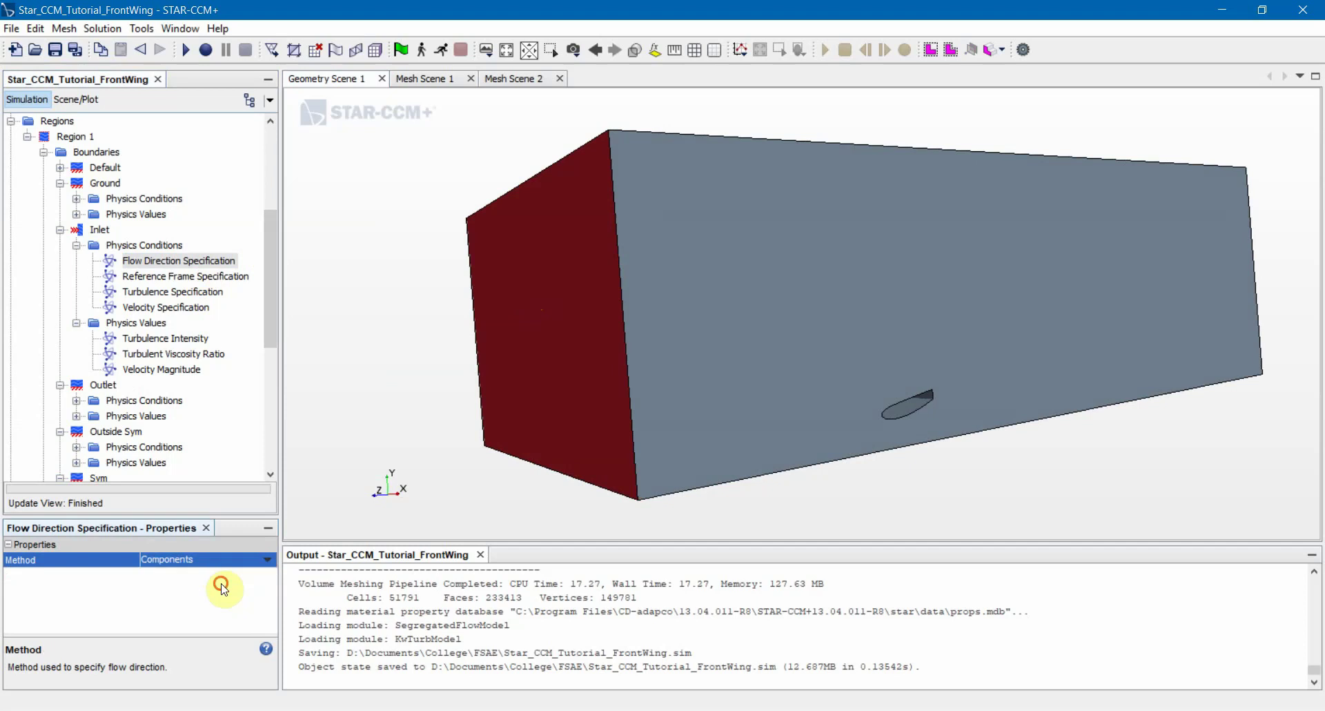
Review the Inlet's reference frame, turbulence and velocity specifications, then open the Flow Direction value.
left_click(172, 277)
left_click(173, 293)
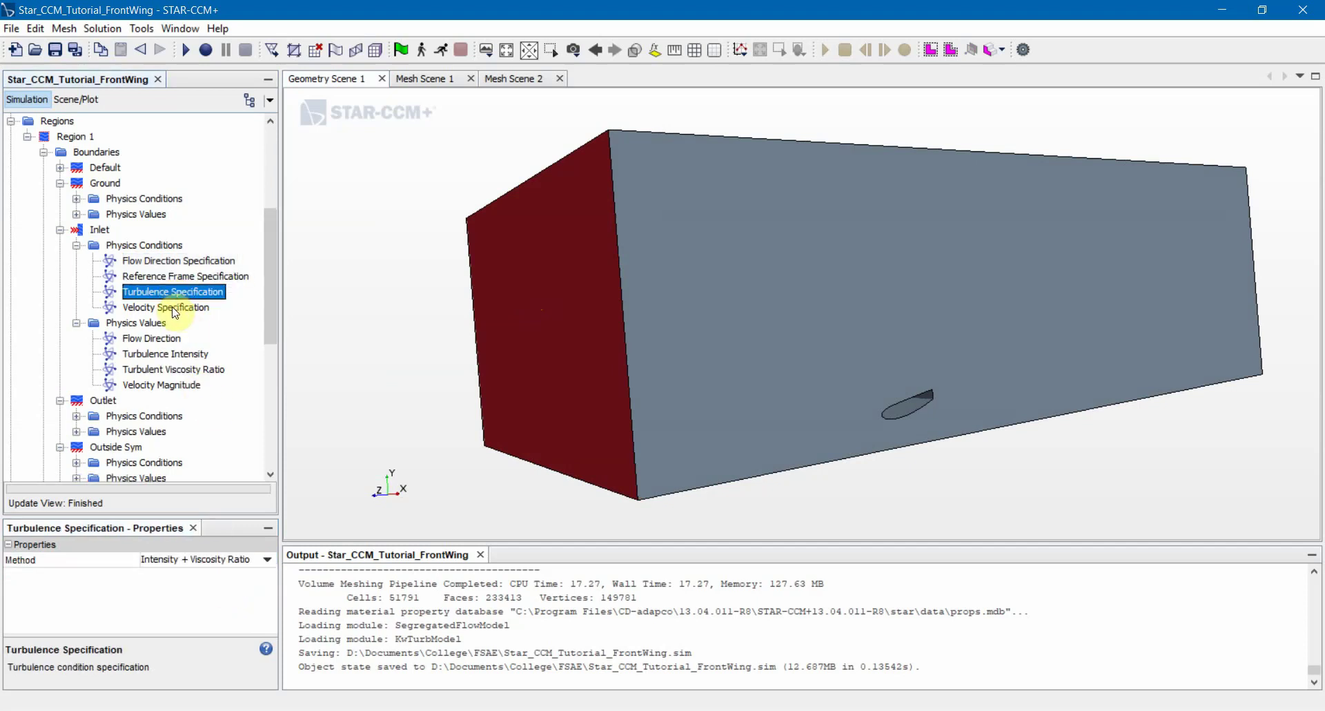
left_click(171, 308)
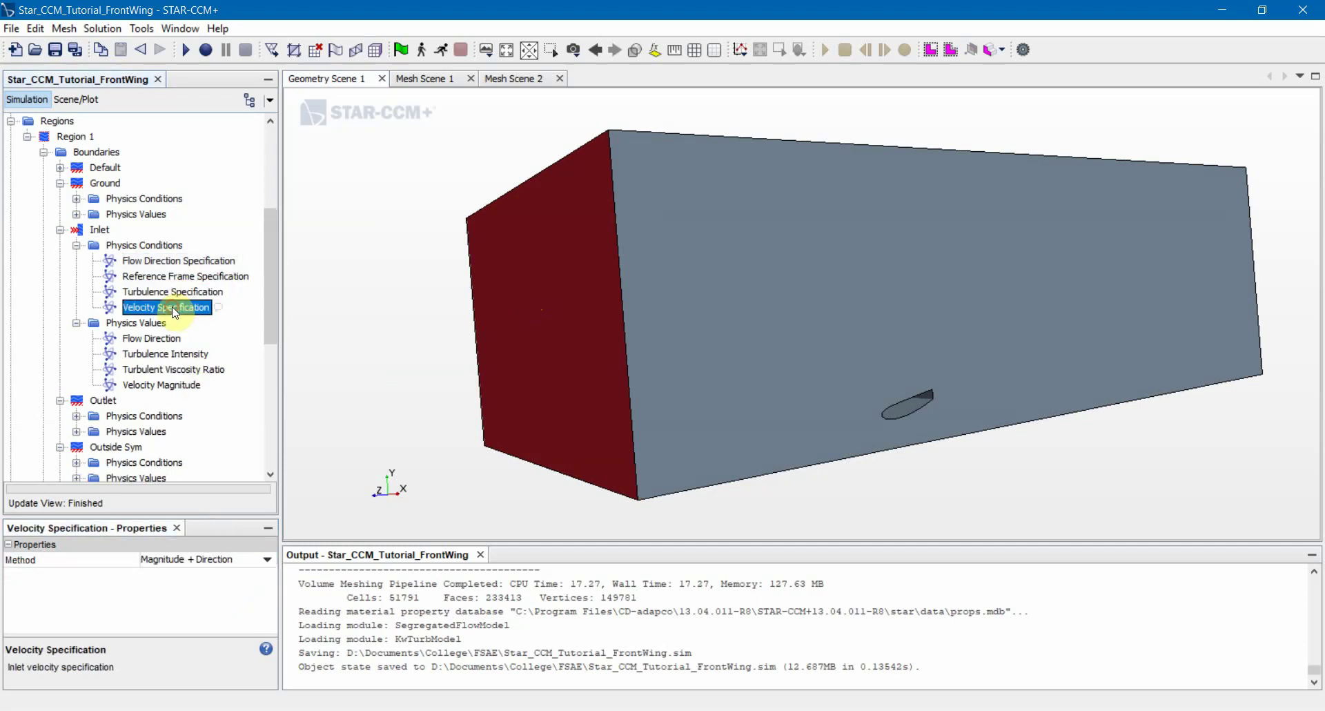
left_click(152, 339)
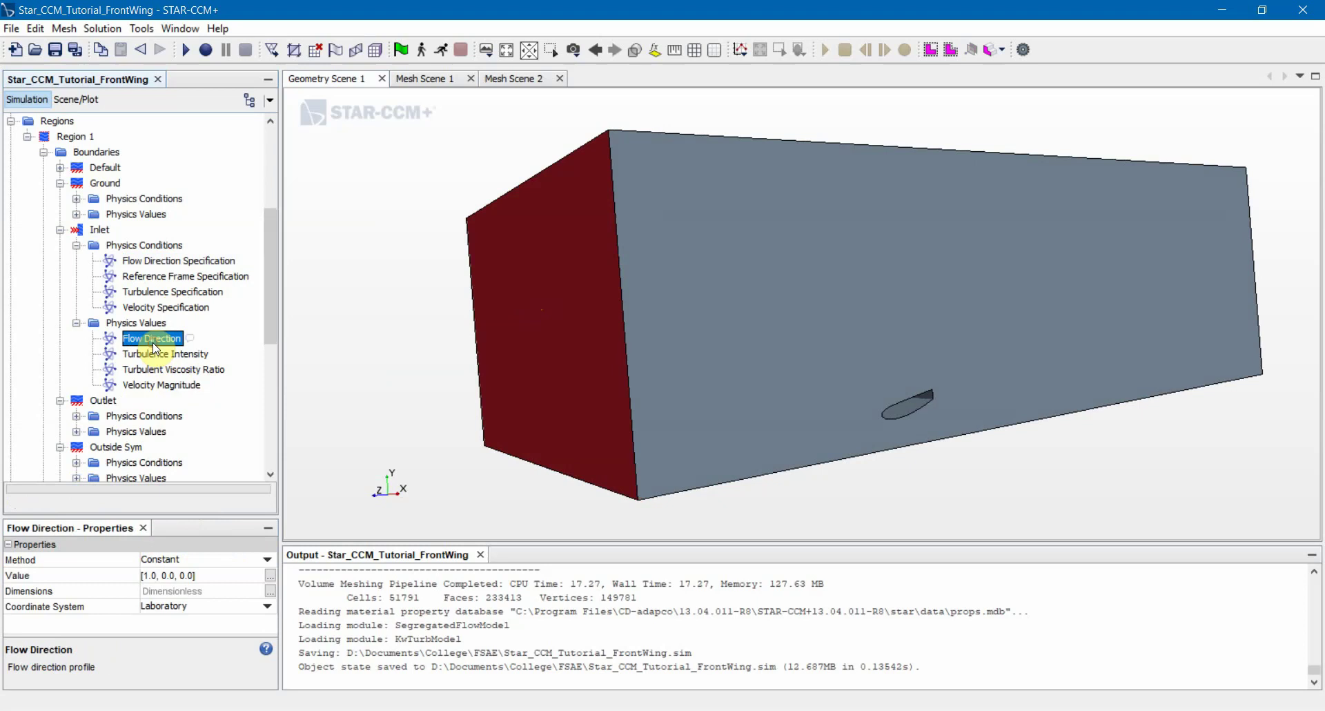
left_click(183, 575)
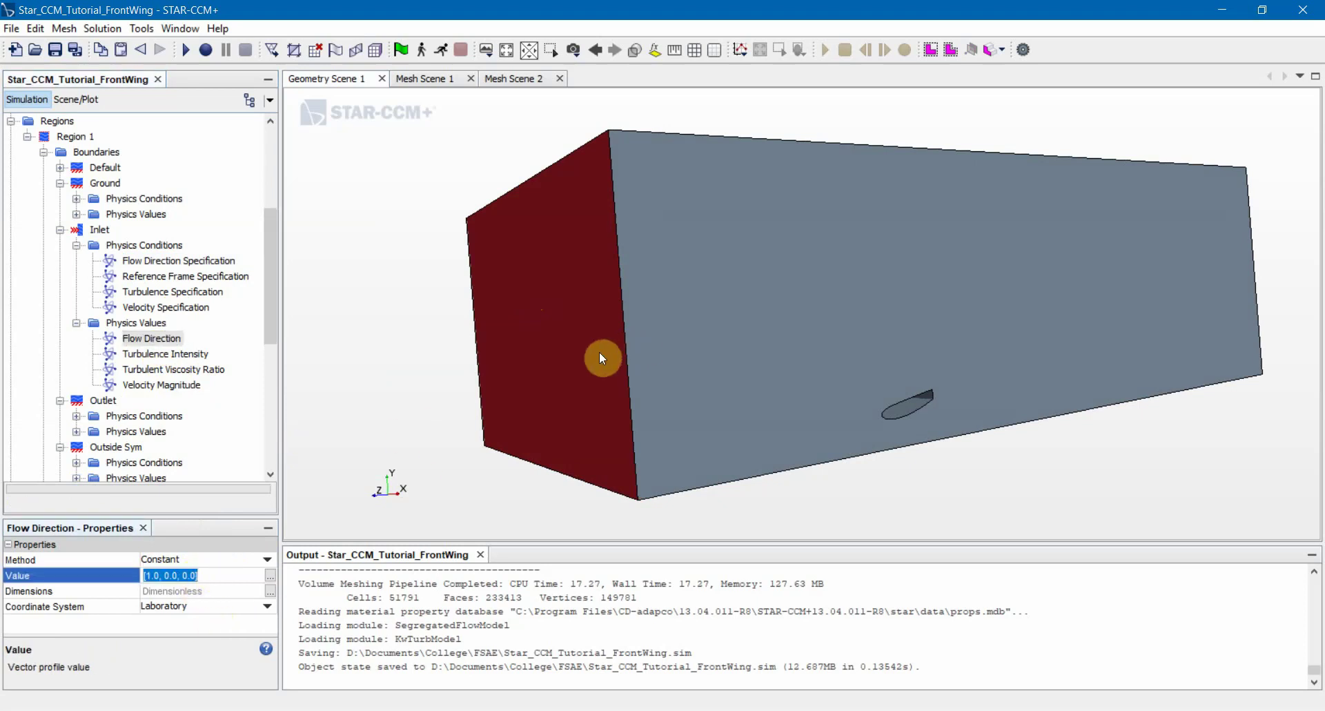
Try Boundary-Normal as the flow direction method, then revert to Components and reselect Flow Direction.
left_click_drag(533, 391, 503, 420)
left_click(183, 260)
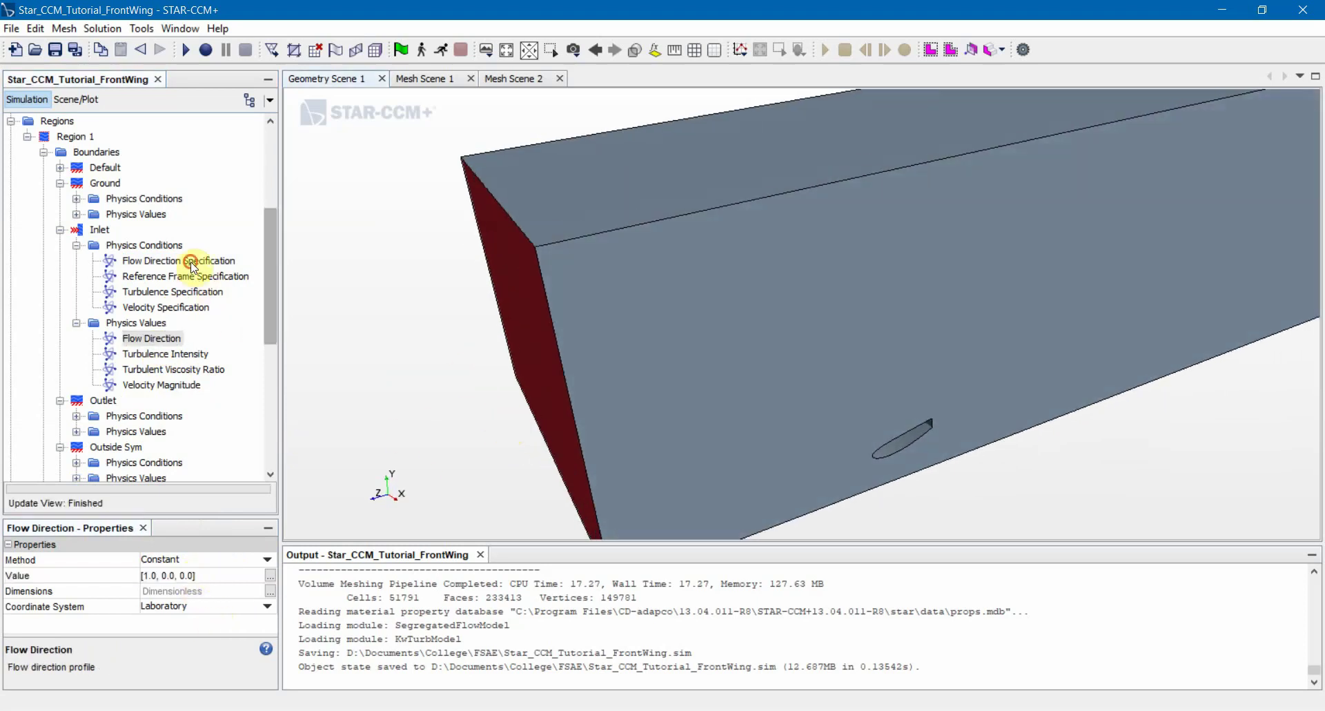
left_click(185, 560)
left_click(178, 575)
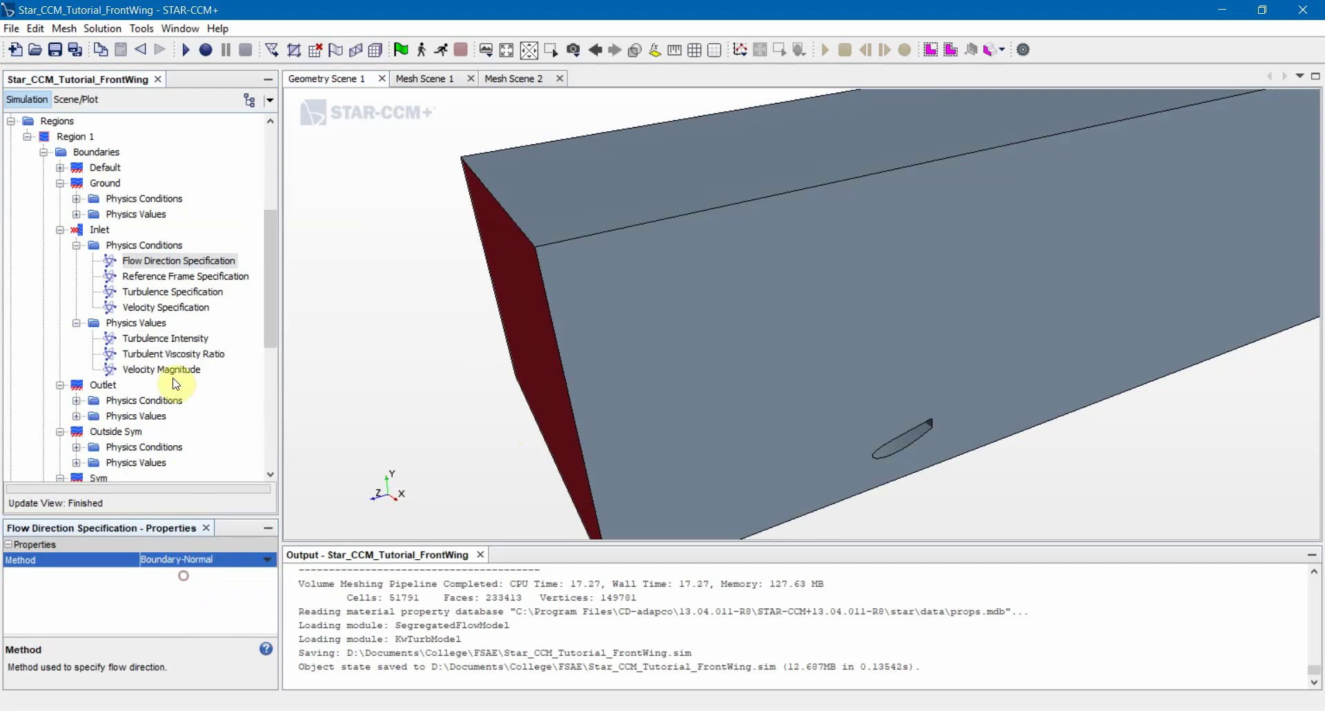
left_click(167, 371)
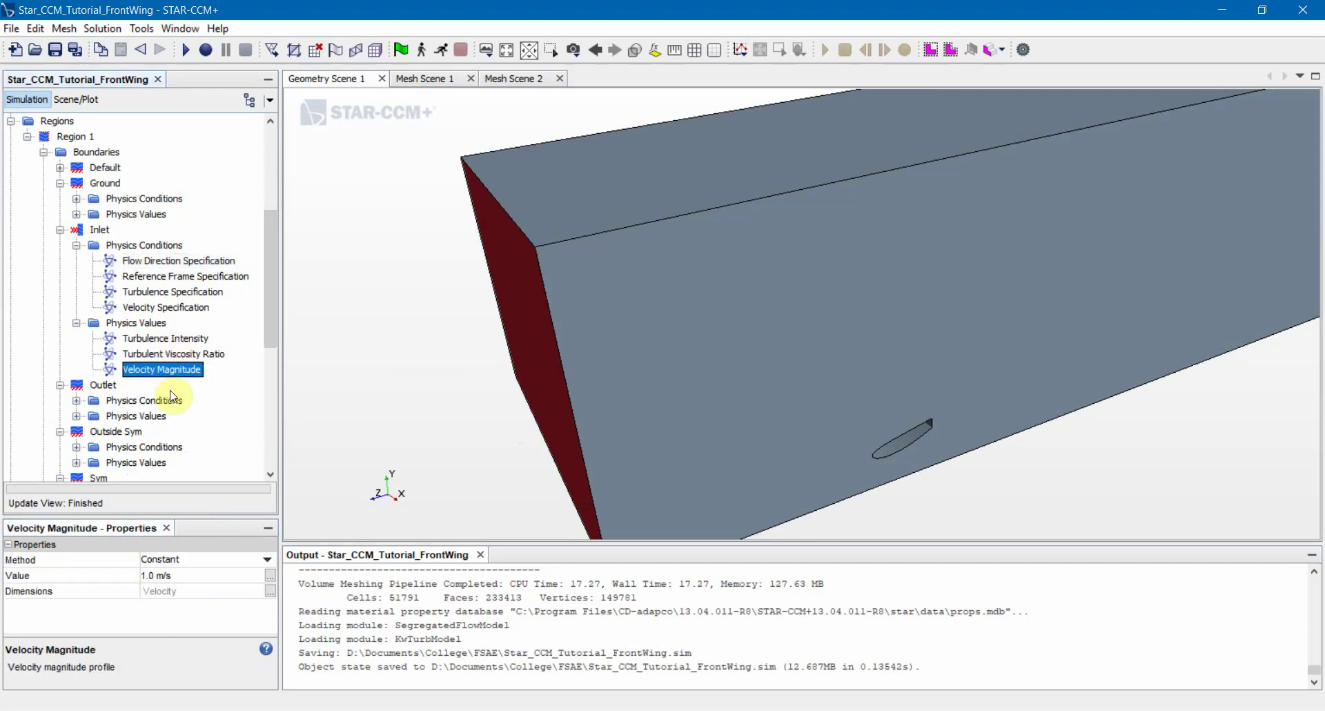
left_click(176, 261)
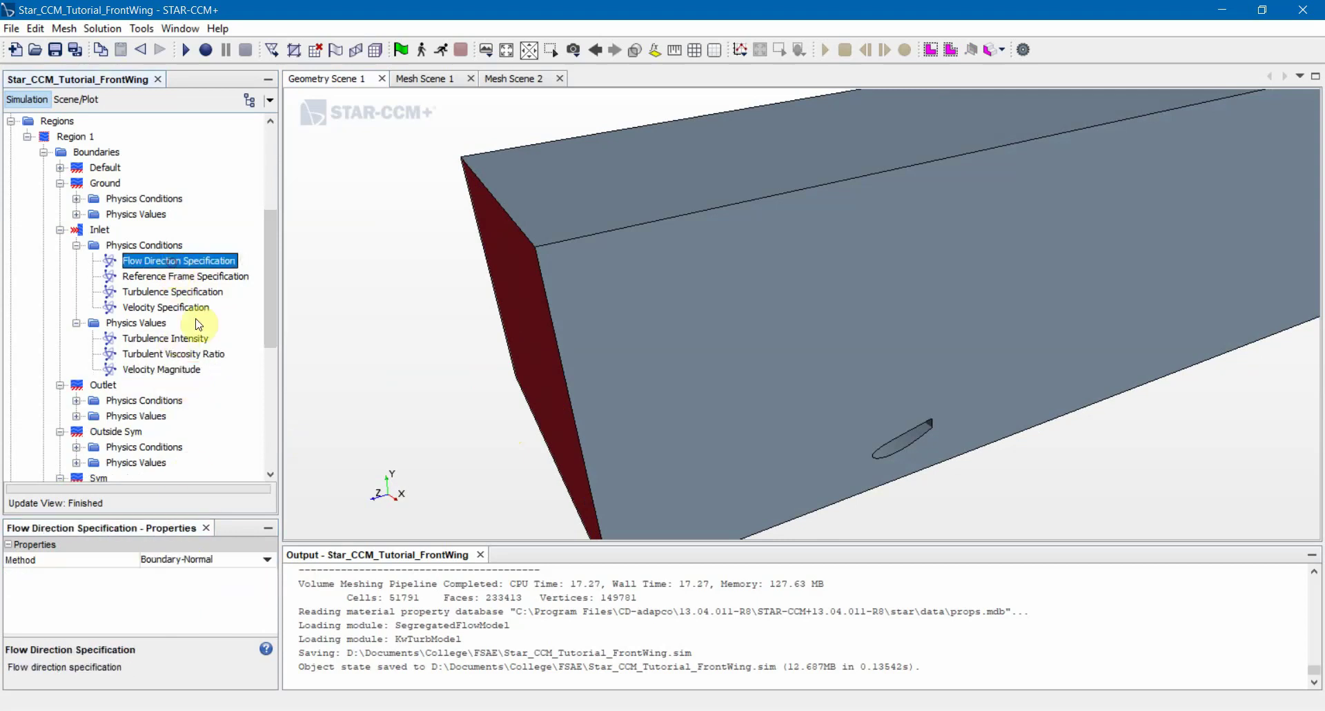
left_click(221, 559)
left_click(207, 583)
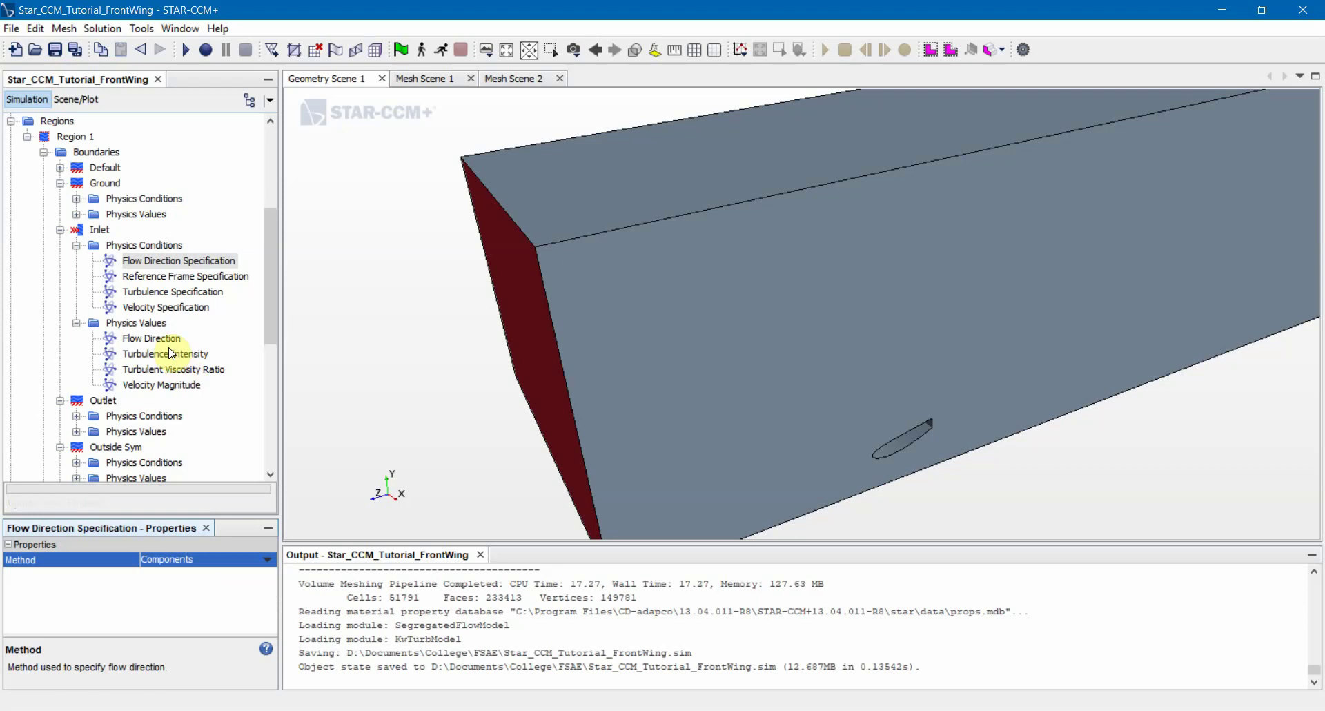
left_click(151, 338)
Set the Inlet flow direction vector to [0.0, 0.0, -1.0].
left_click(185, 574)
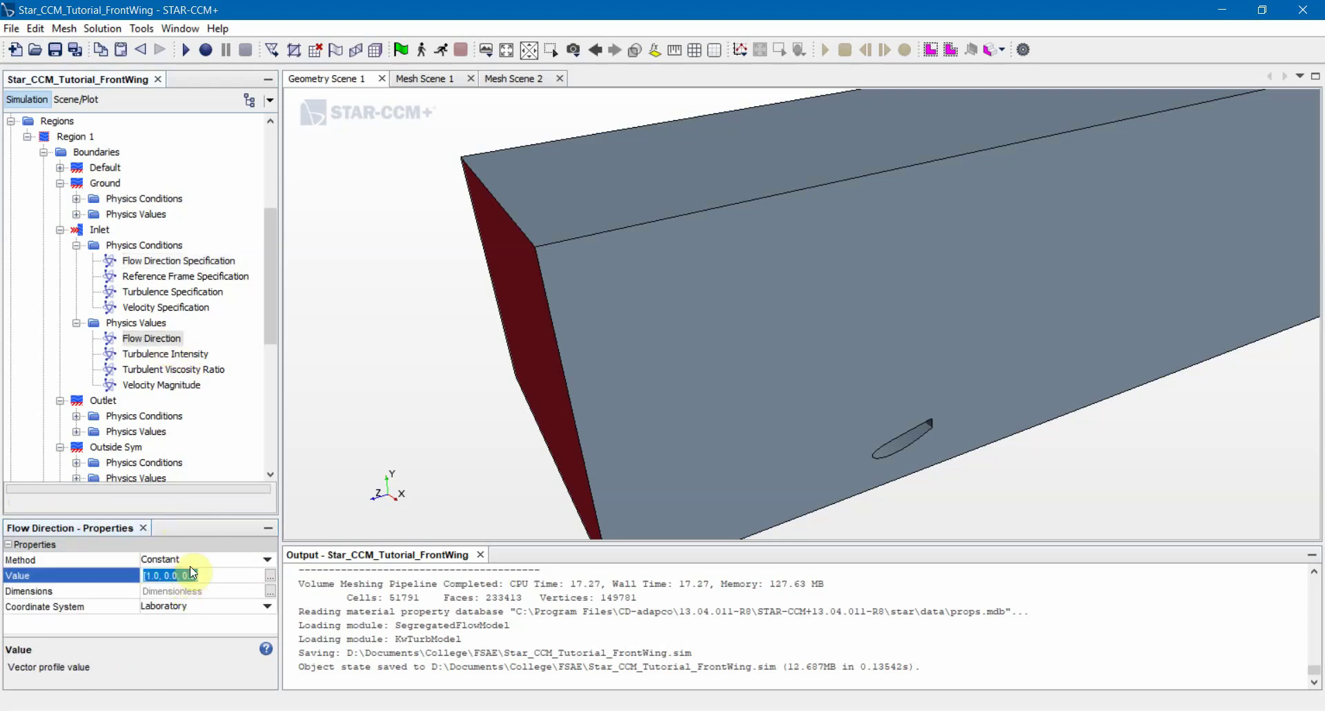
type("0, 0.0, -1")
key("Return")
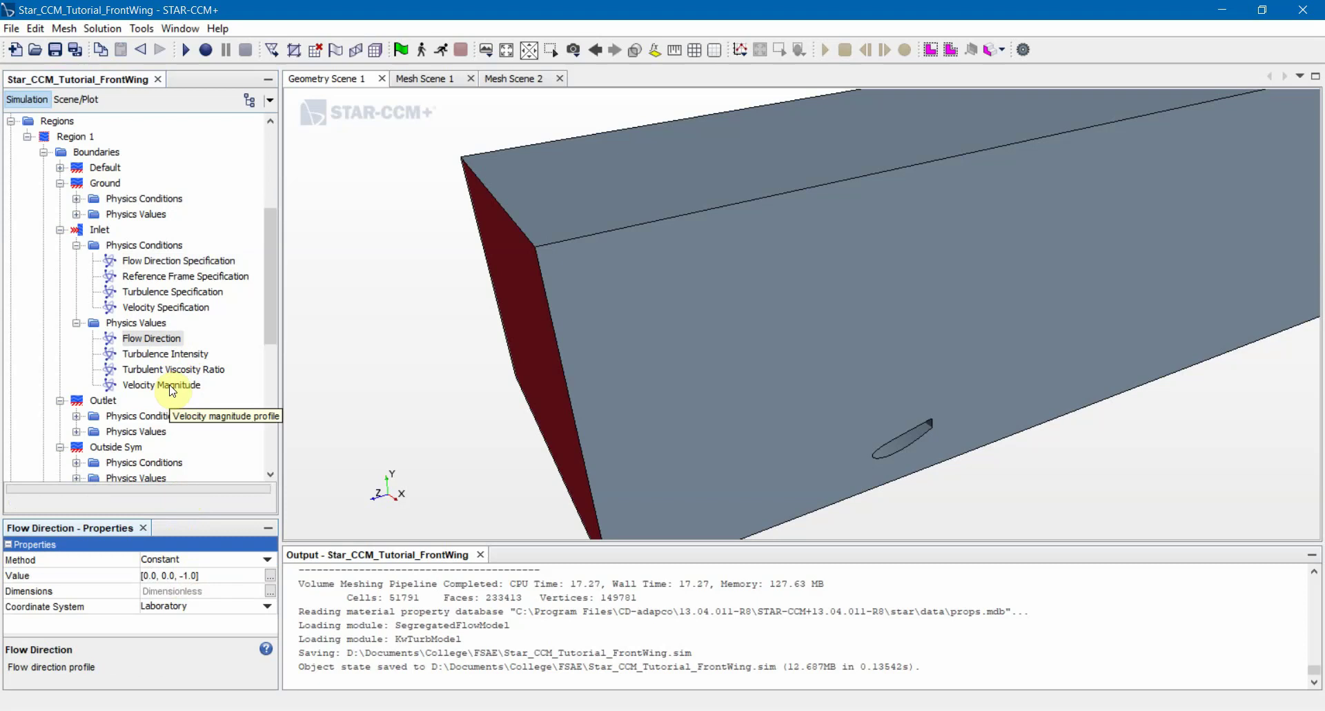
Set the Inlet velocity magnitude to a constant 15.646 m/s.
left_click(172, 389)
left_click(162, 573)
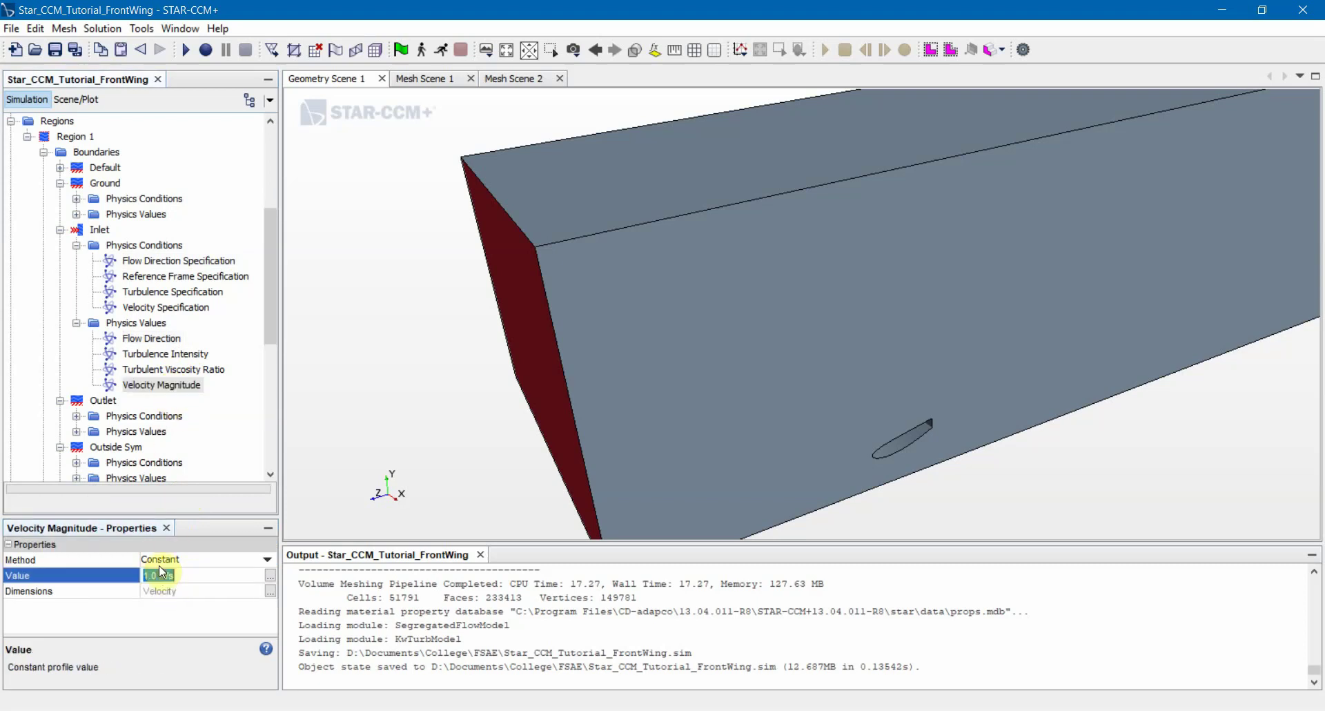
type("15.646")
key("Return")
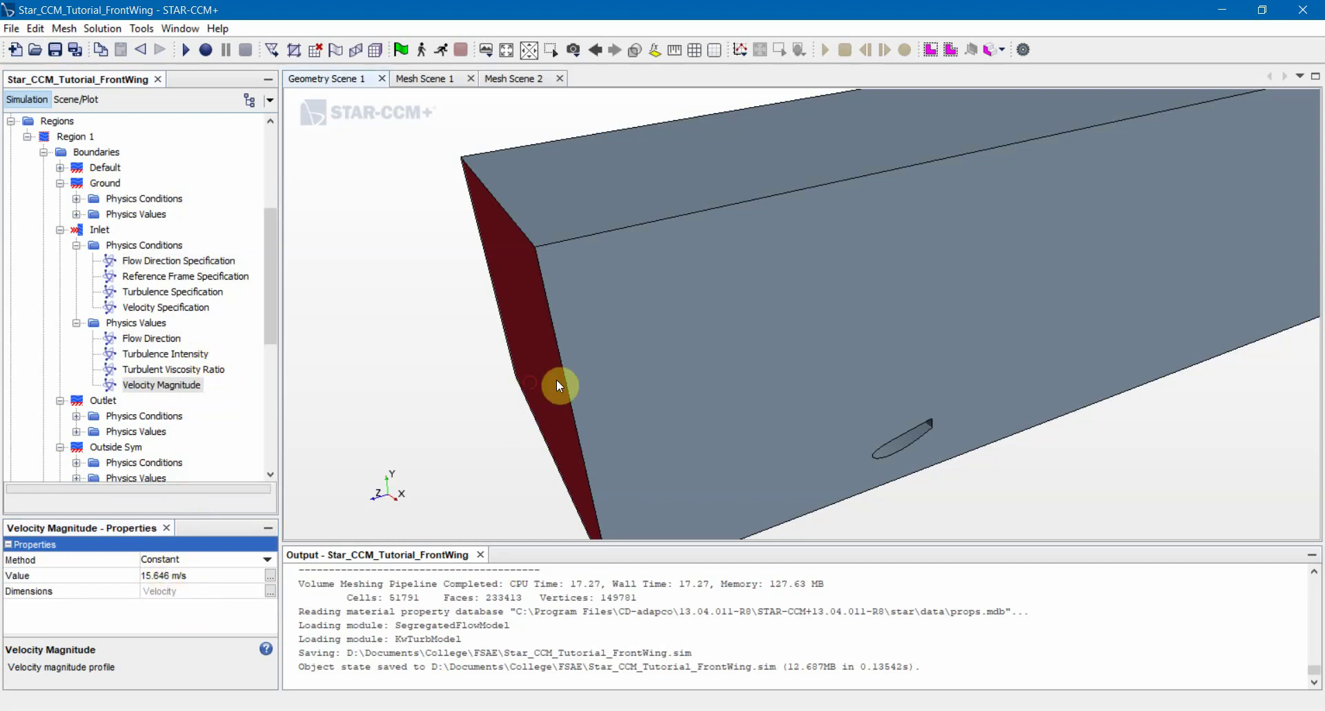
Check the Inlet turbulence intensity of 0.01, then collapse Physics Conditions and Physics Values.
scroll(553, 376, "down", 3)
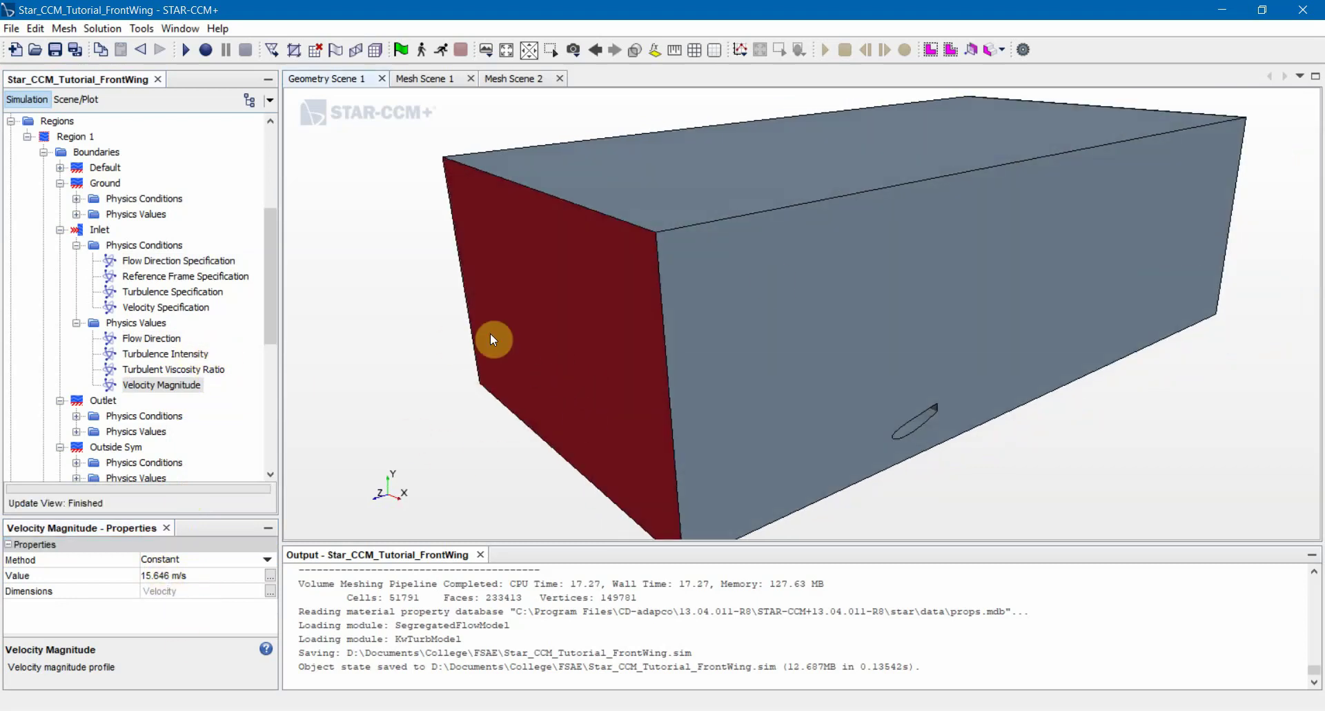
left_click(184, 353)
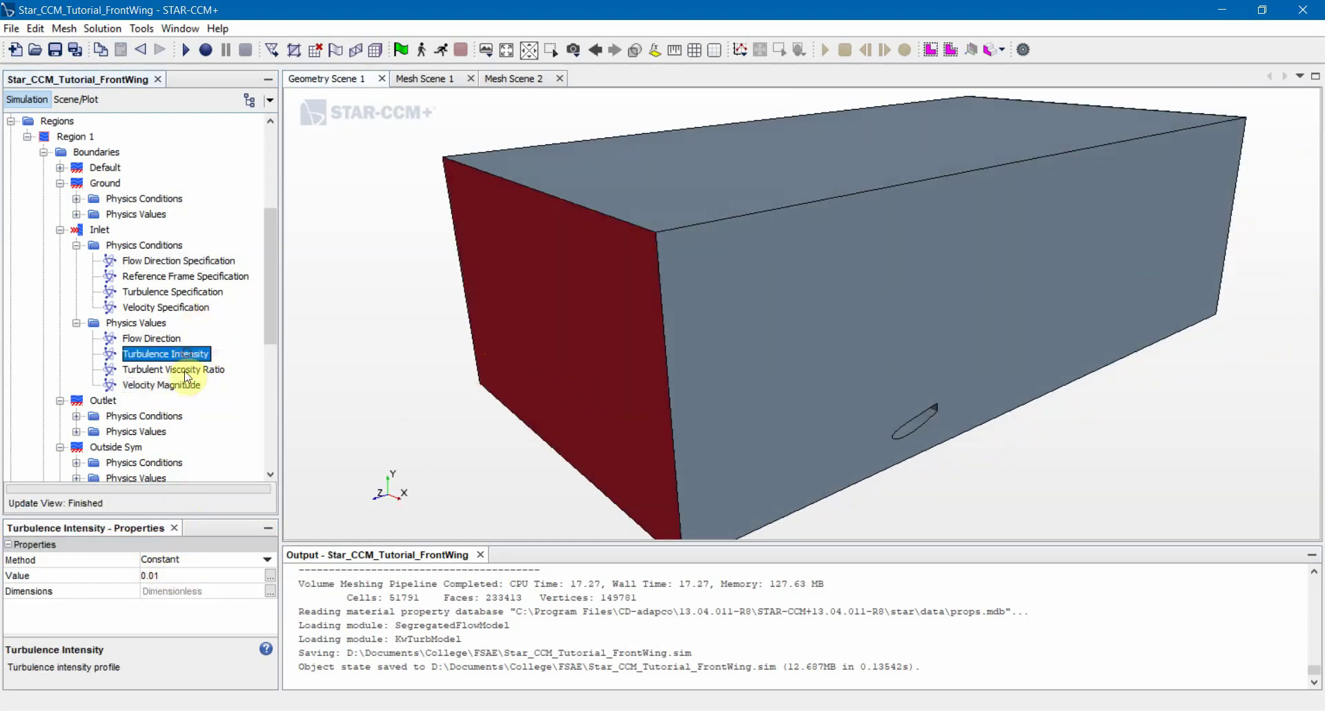
left_click(186, 370)
left_click(165, 356)
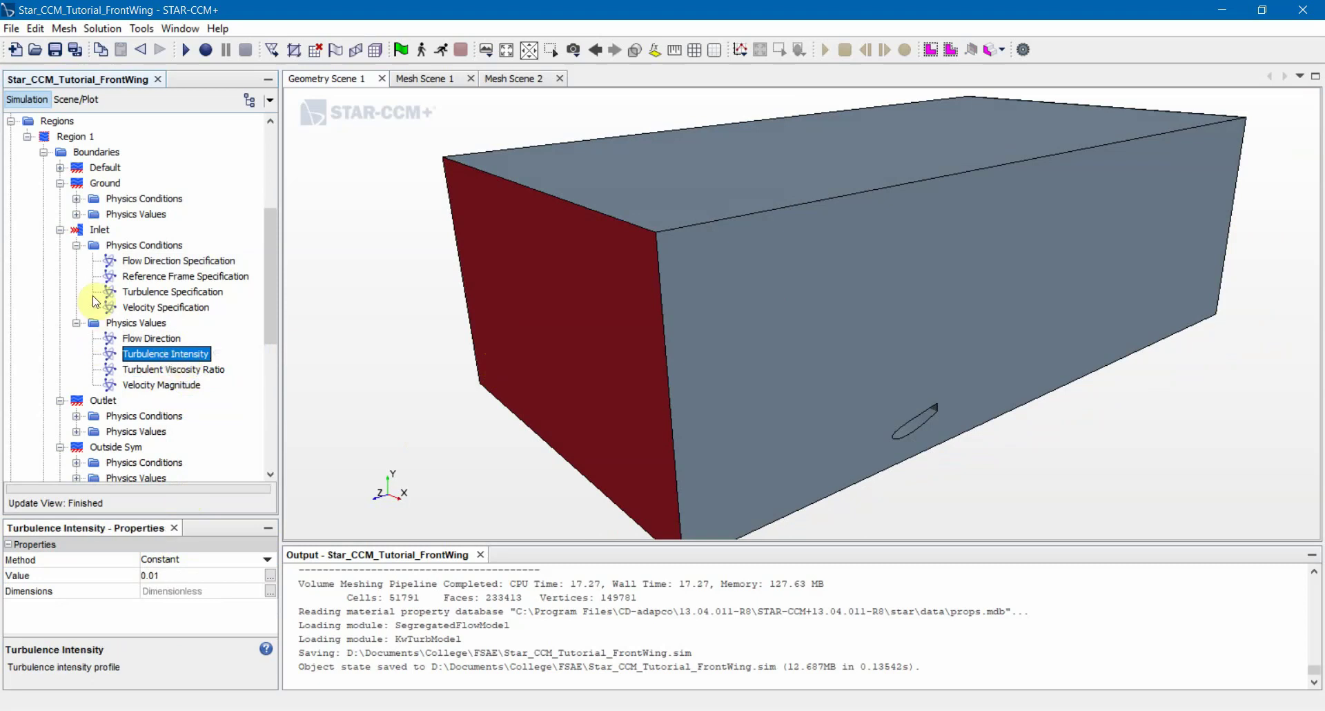
left_click(76, 245)
left_click(77, 261)
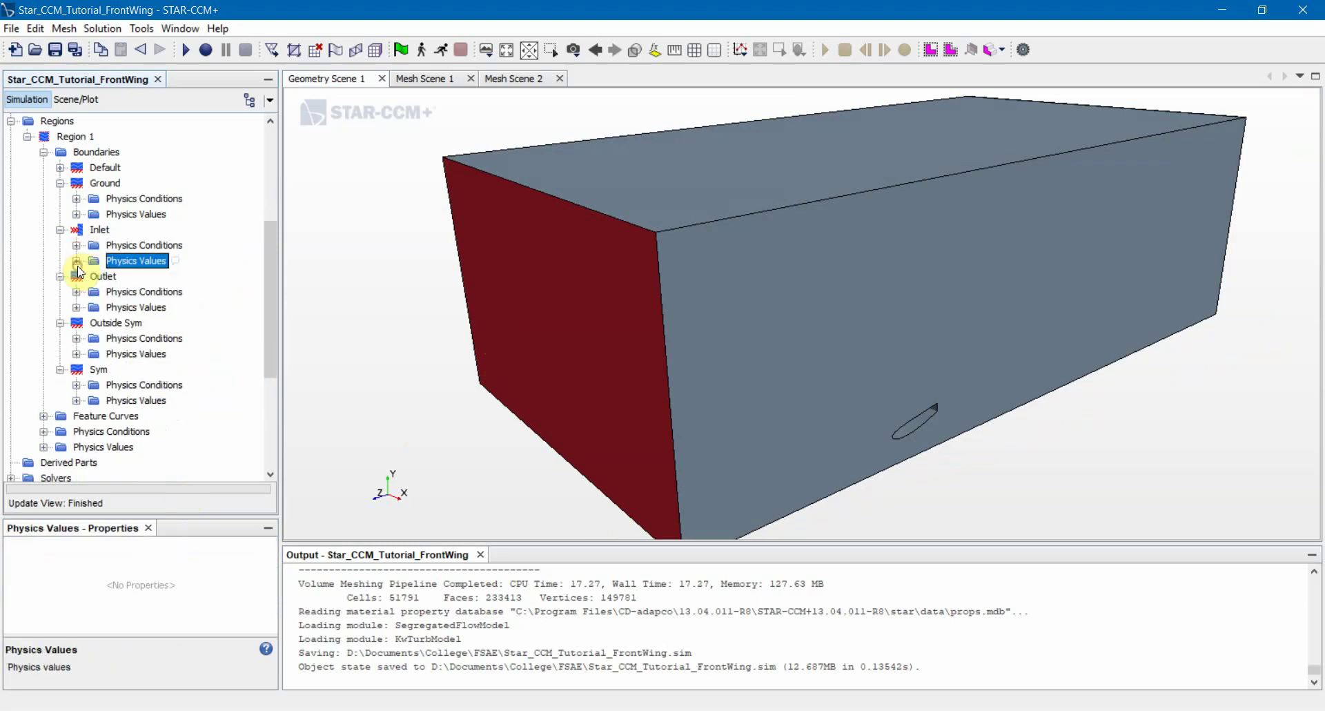
Assign the Part2.Outlet surface to the Outlet boundary.
left_click_drag(540, 279, 699, 361)
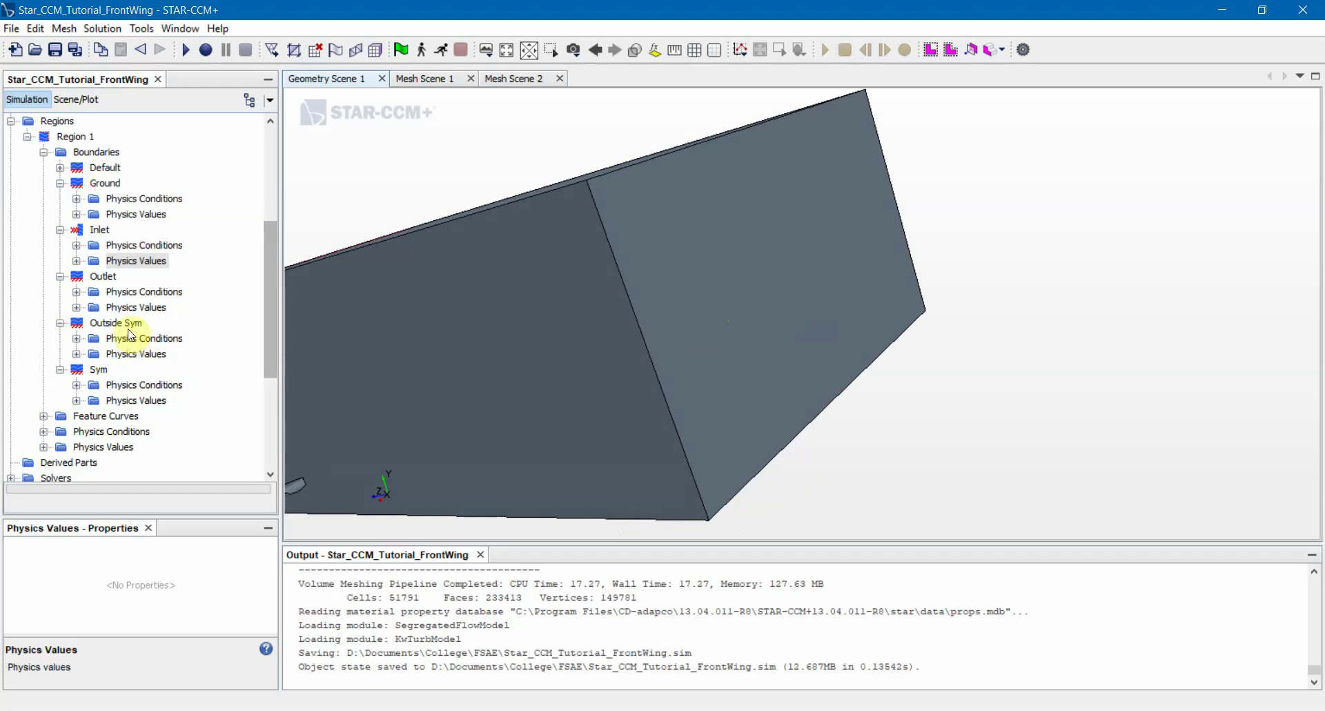
left_click(107, 276)
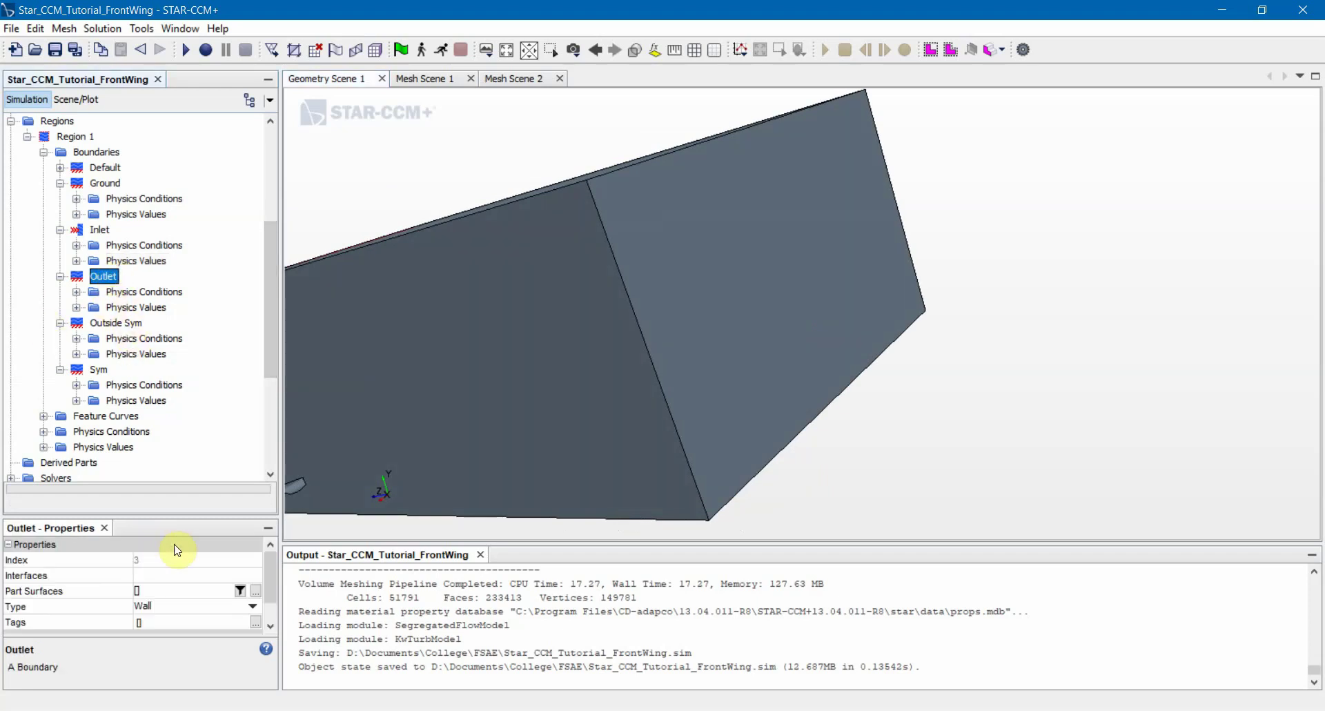
left_click(257, 590)
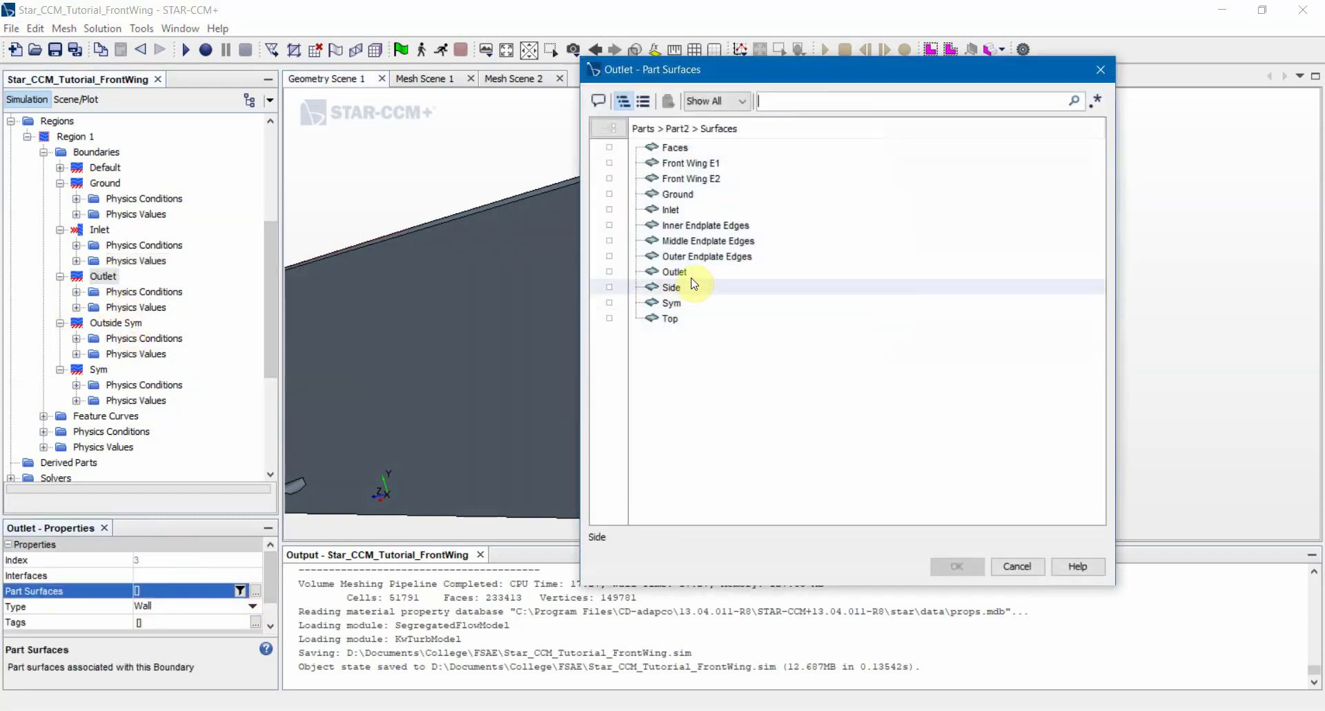
left_click(686, 272)
left_click(957, 567)
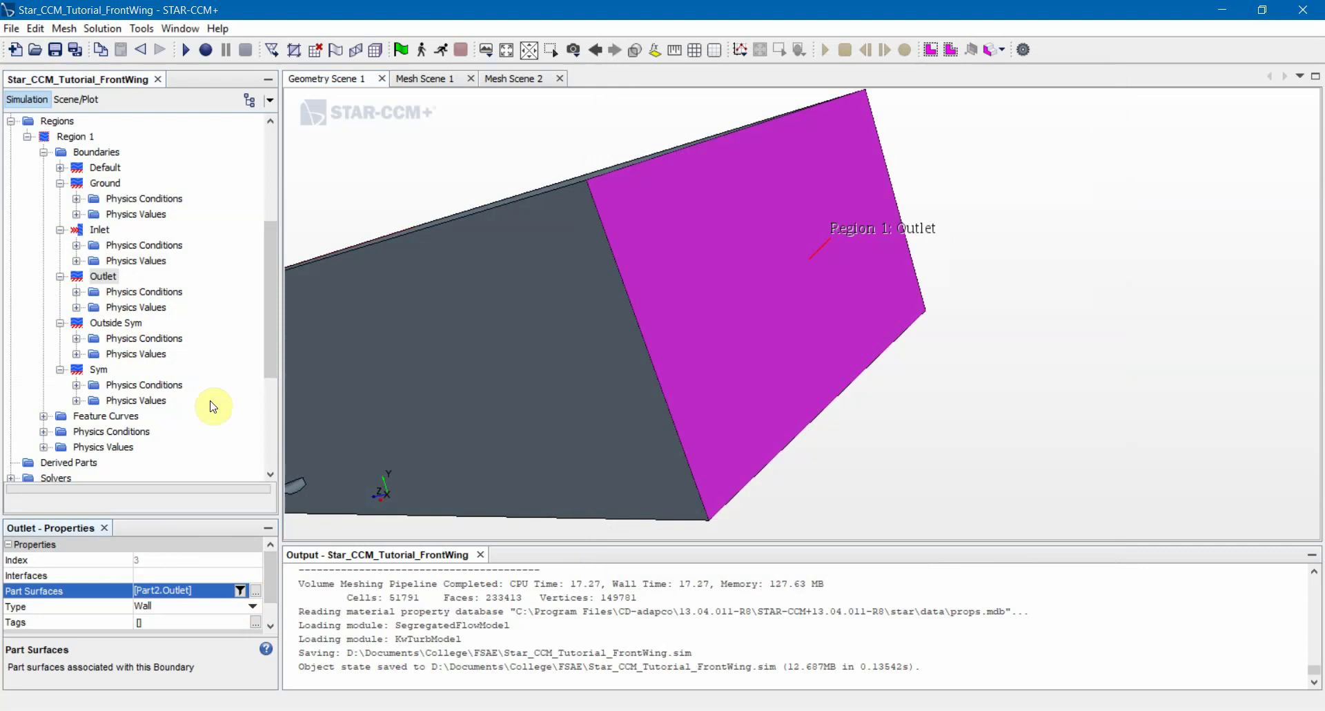
Set the Outlet boundary's Type to Pressure Outlet.
left_click(199, 607)
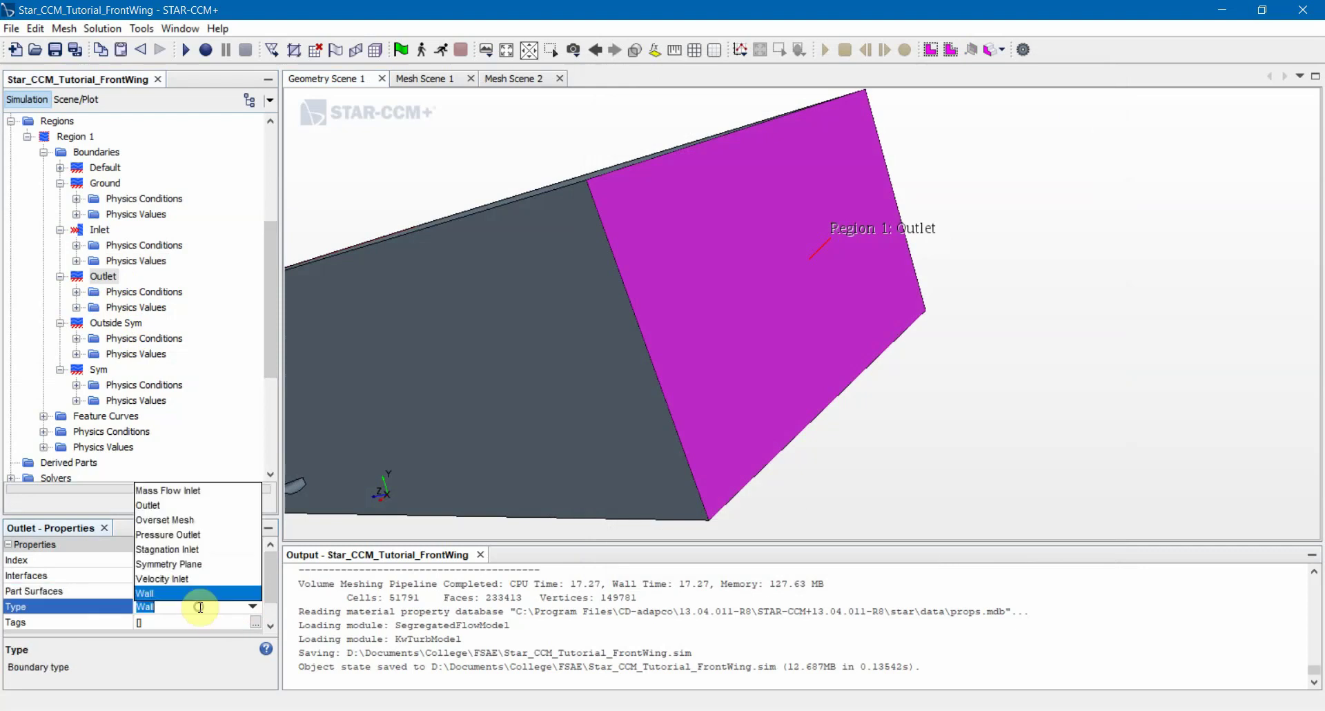
left_click(178, 529)
left_click(1034, 421)
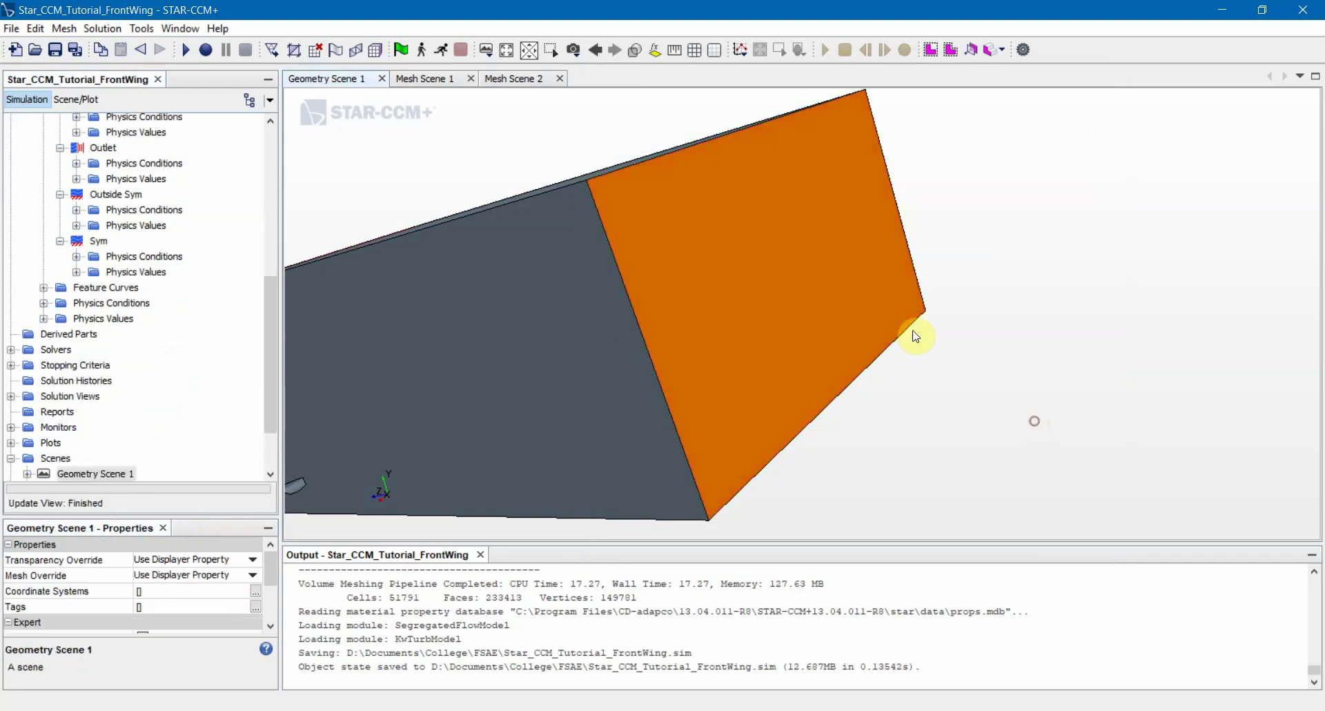
Look over Mesh Scene 1 and Mesh Scene 2, then return to Geometry Scene 1.
left_click(439, 76)
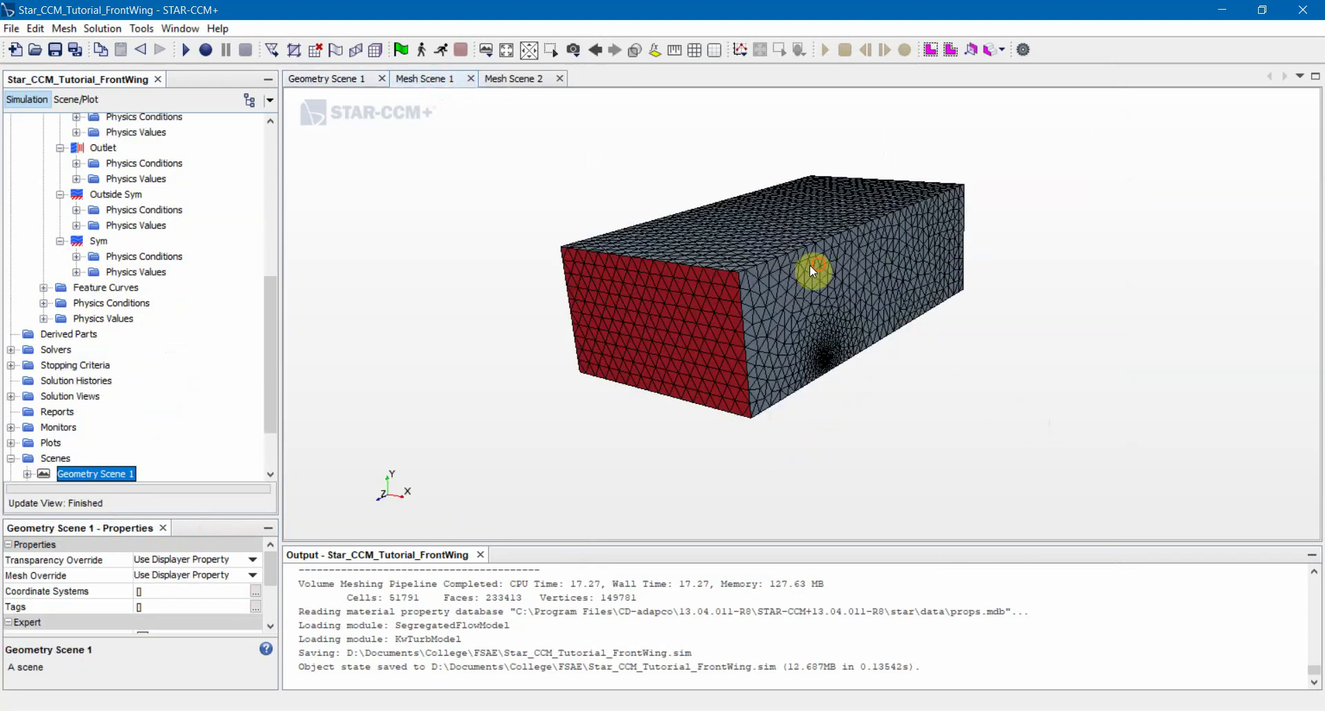
left_click_drag(809, 263, 954, 258)
left_click(516, 77)
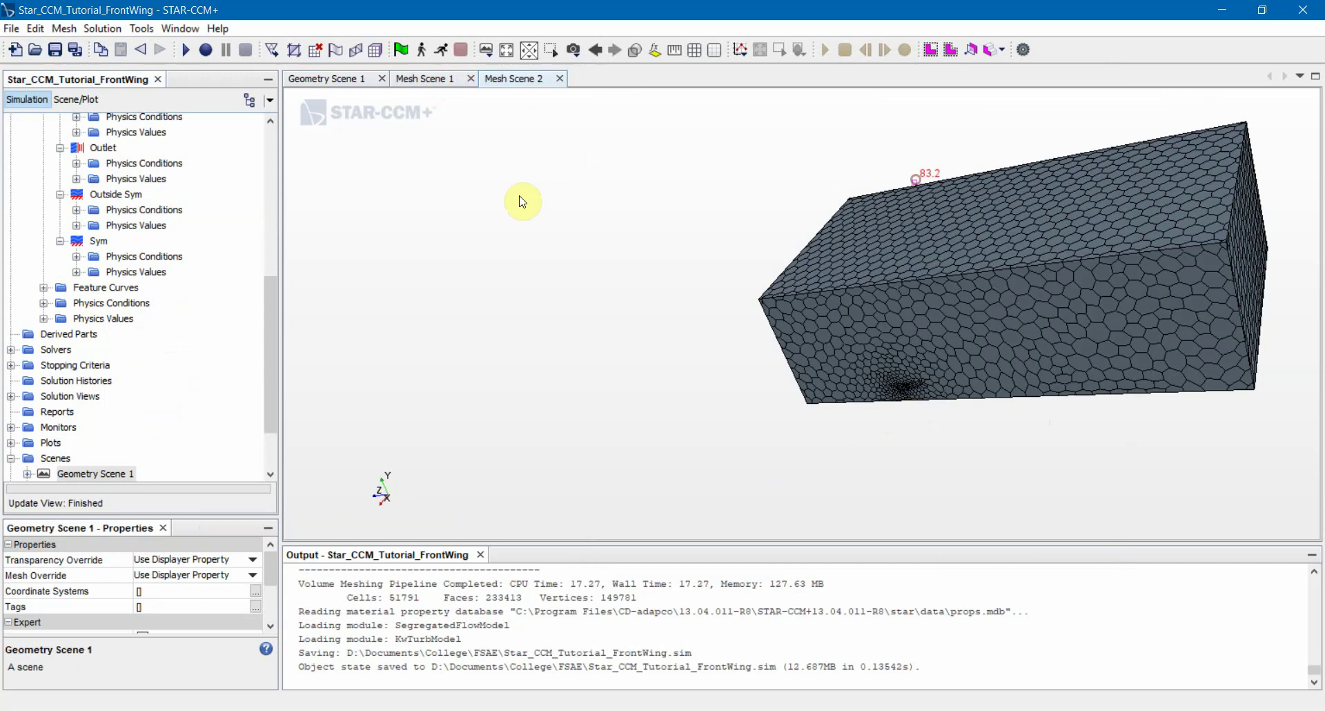
left_click(338, 78)
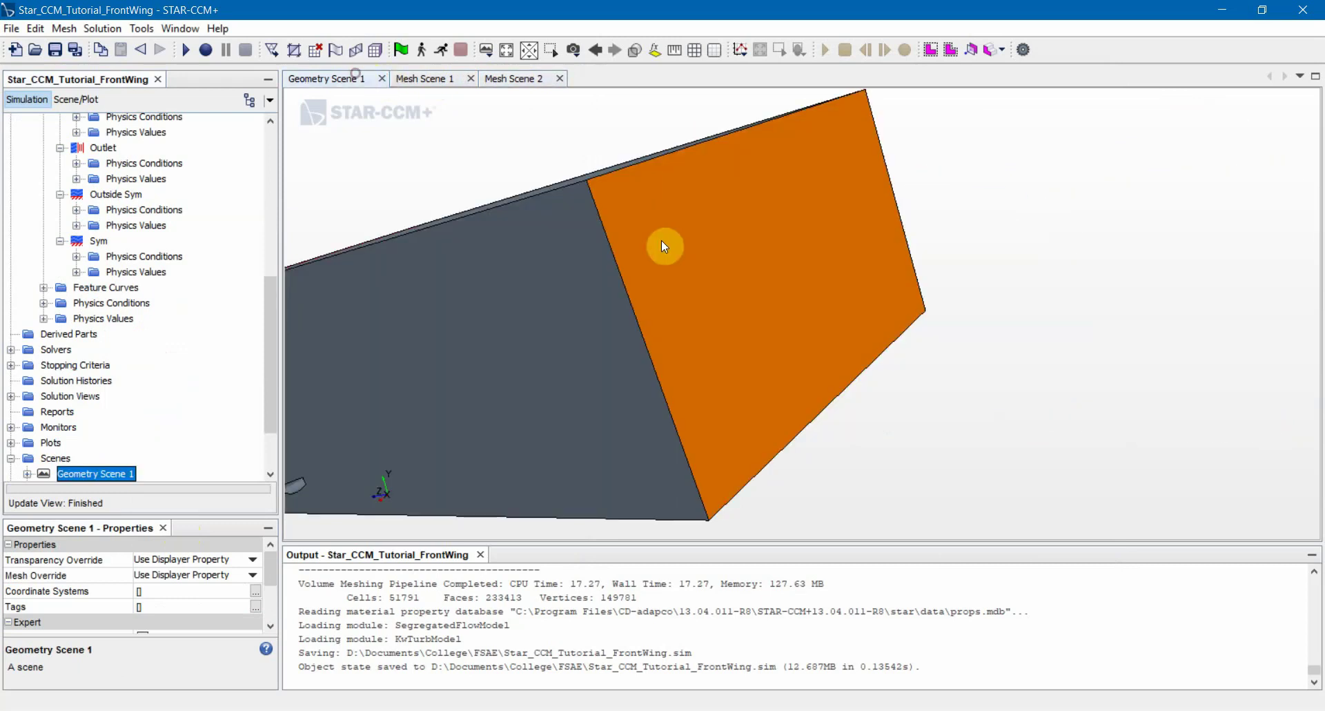
left_click_drag(661, 240, 582, 302)
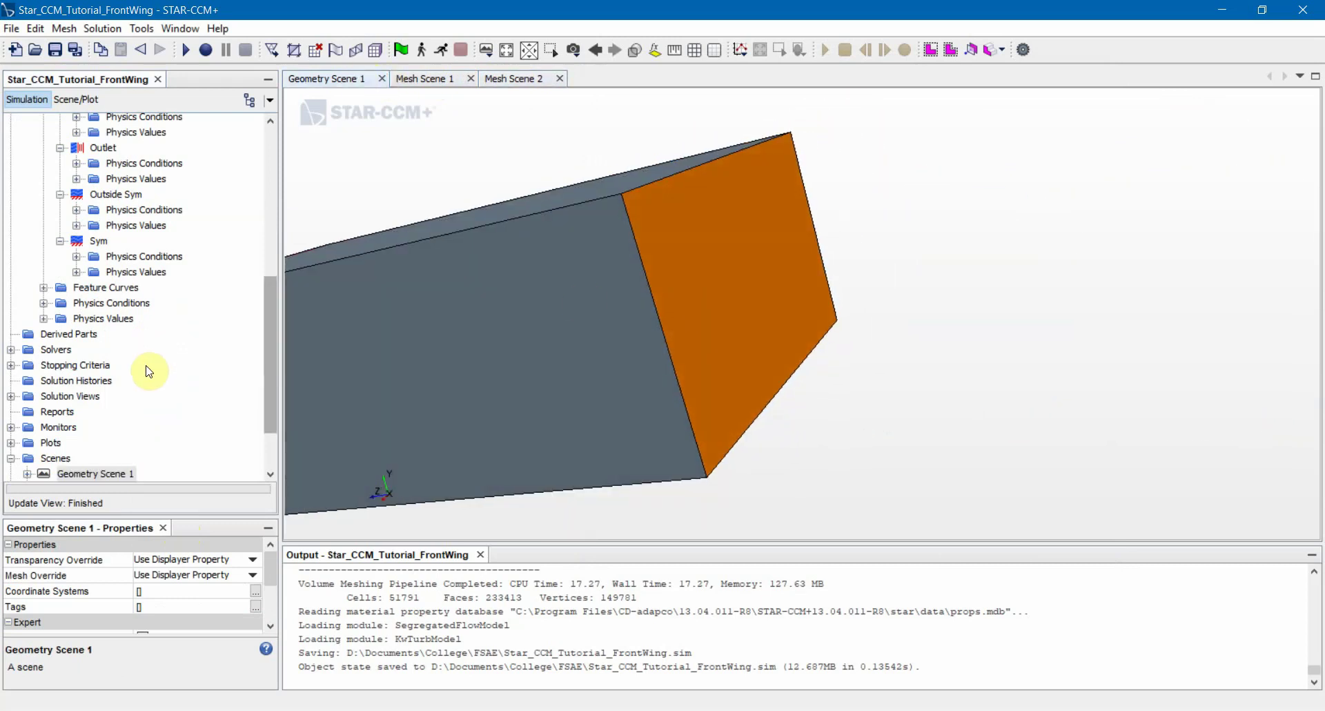
scroll(147, 398, "down", 1)
scroll(145, 369, "up", 3)
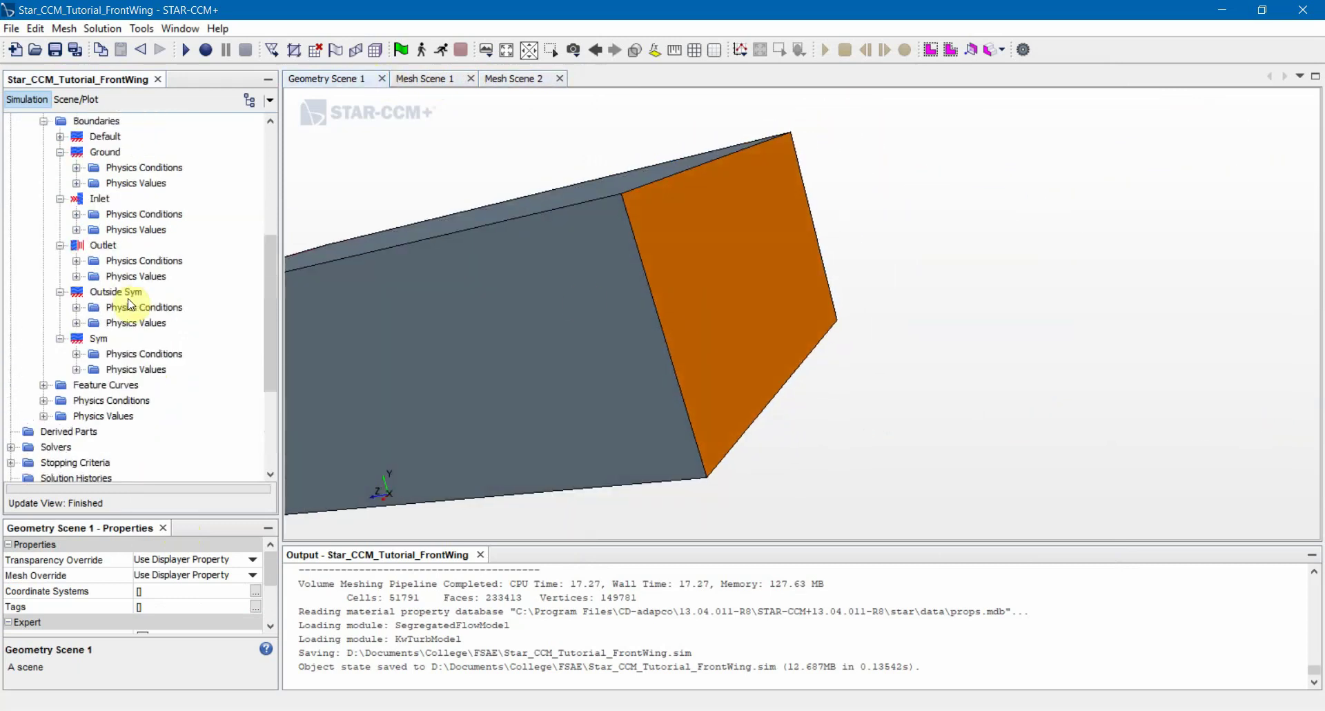
Review the Outlet's backflow, pressure outlet, reference frame and turbulence specifications.
left_click(100, 247)
left_click(120, 260)
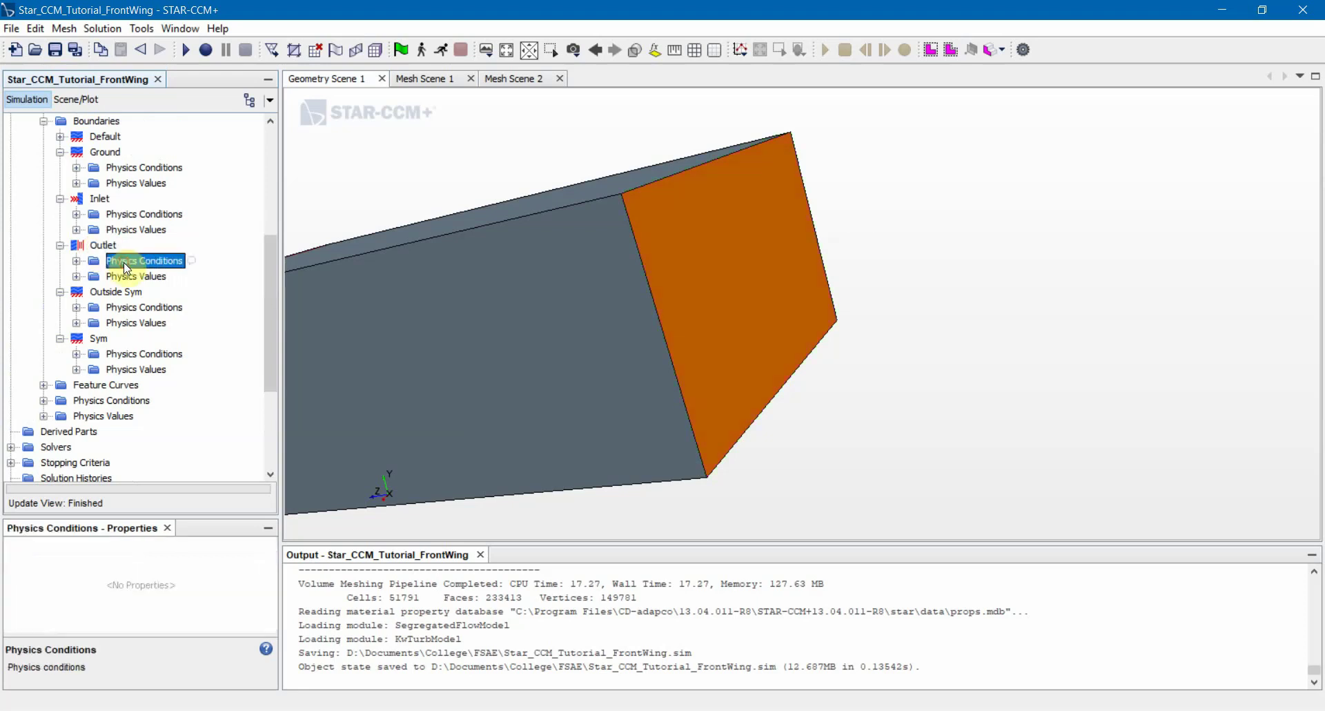
left_click(76, 261)
left_click(163, 277)
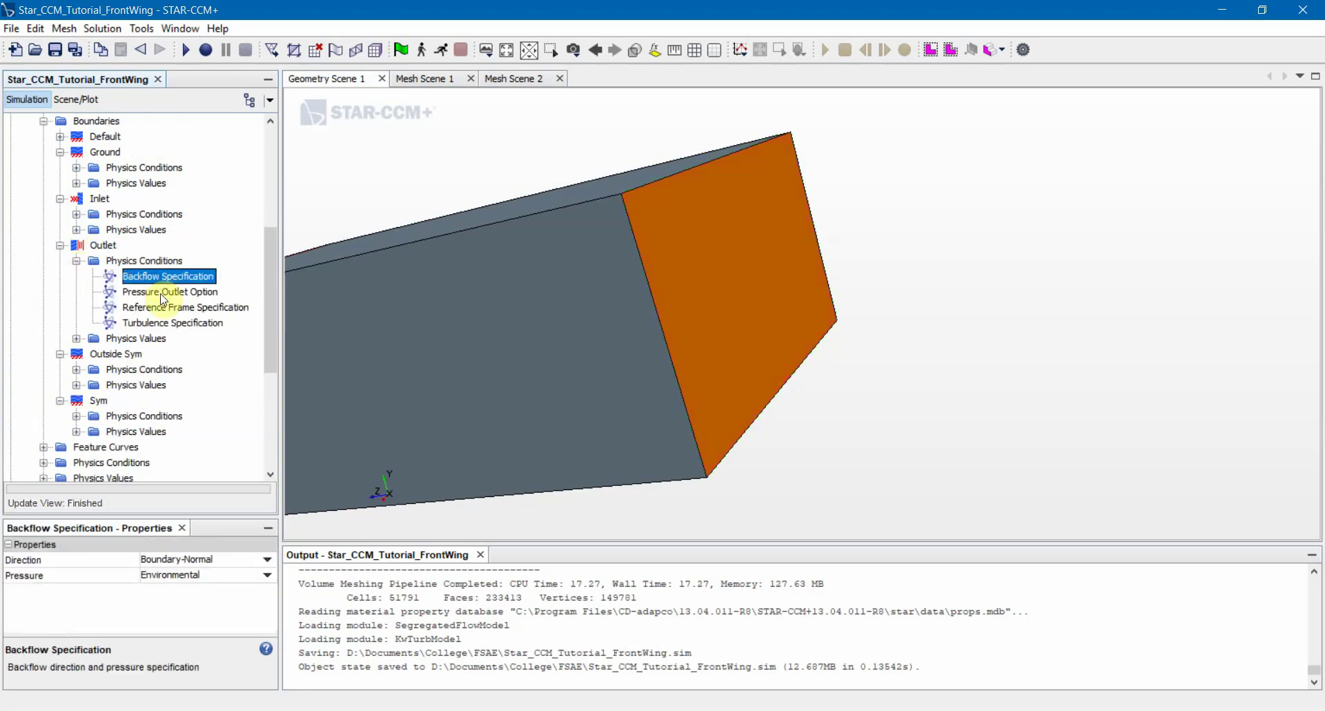
left_click(164, 293)
left_click(164, 306)
left_click(169, 322)
left_click(166, 276)
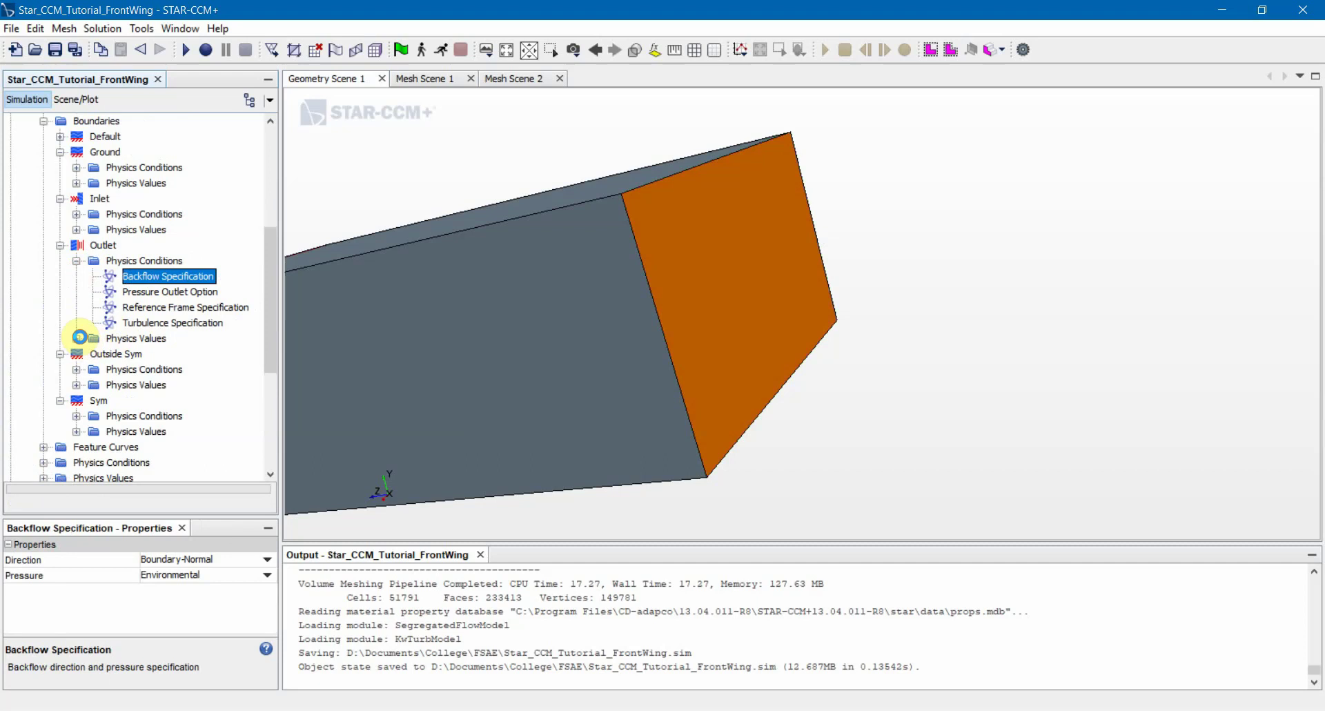
Check the Outlet's pressure, turbulence intensity and viscosity ratio 10.0, then collapse both groups.
left_click(76, 338)
left_click(140, 353)
left_click(165, 370)
left_click(158, 385)
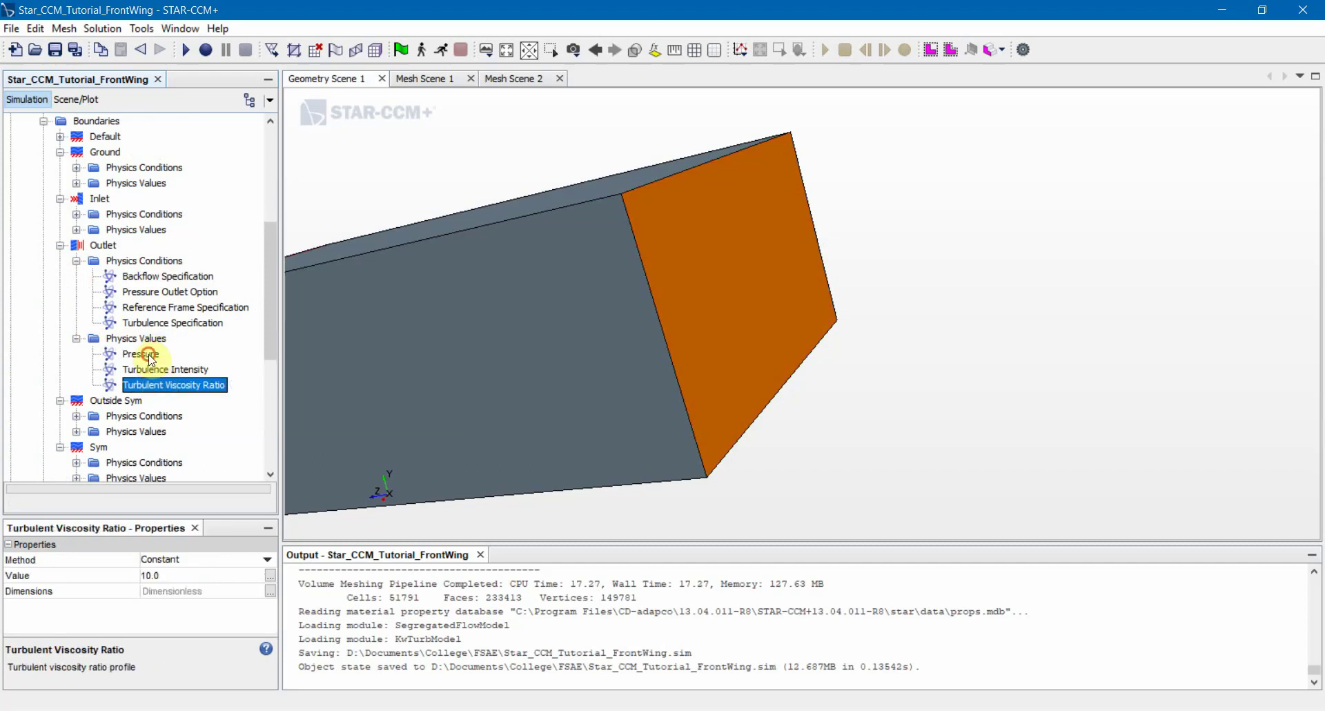
left_click(141, 353)
left_click(76, 260)
left_click(76, 276)
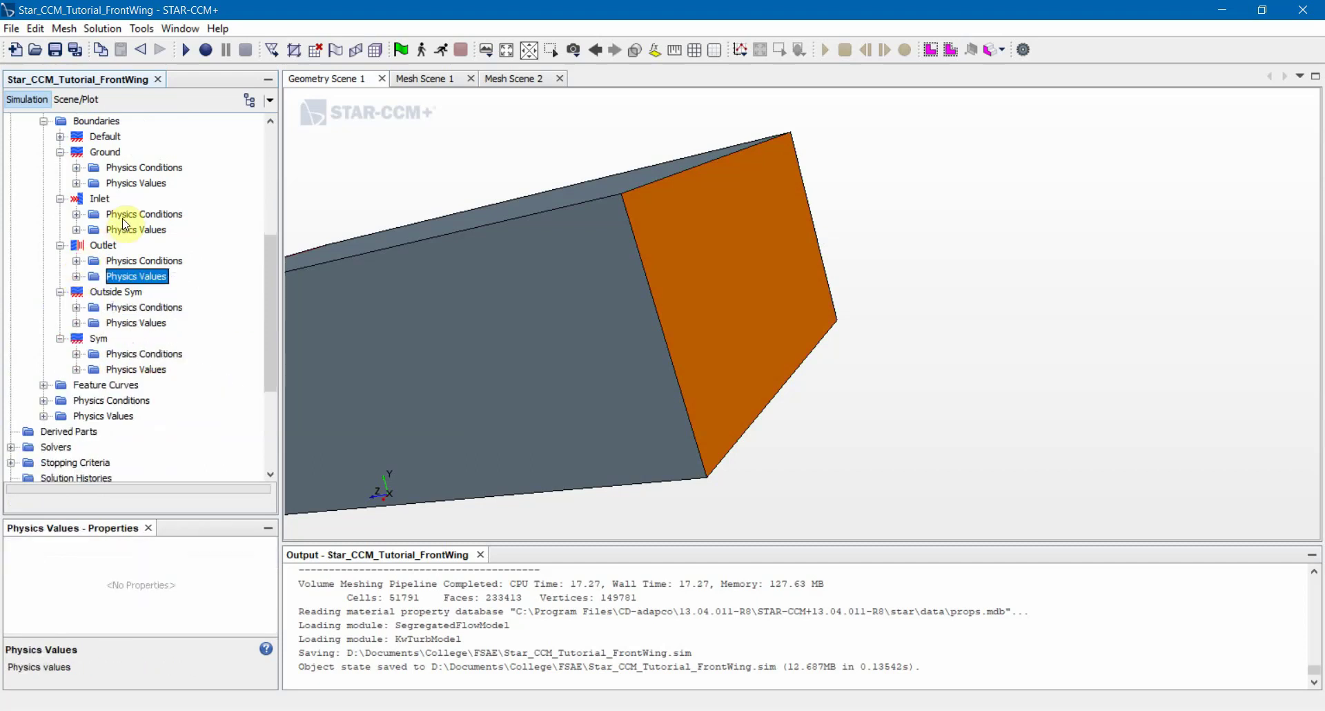
scroll(83, 219, "up", 1)
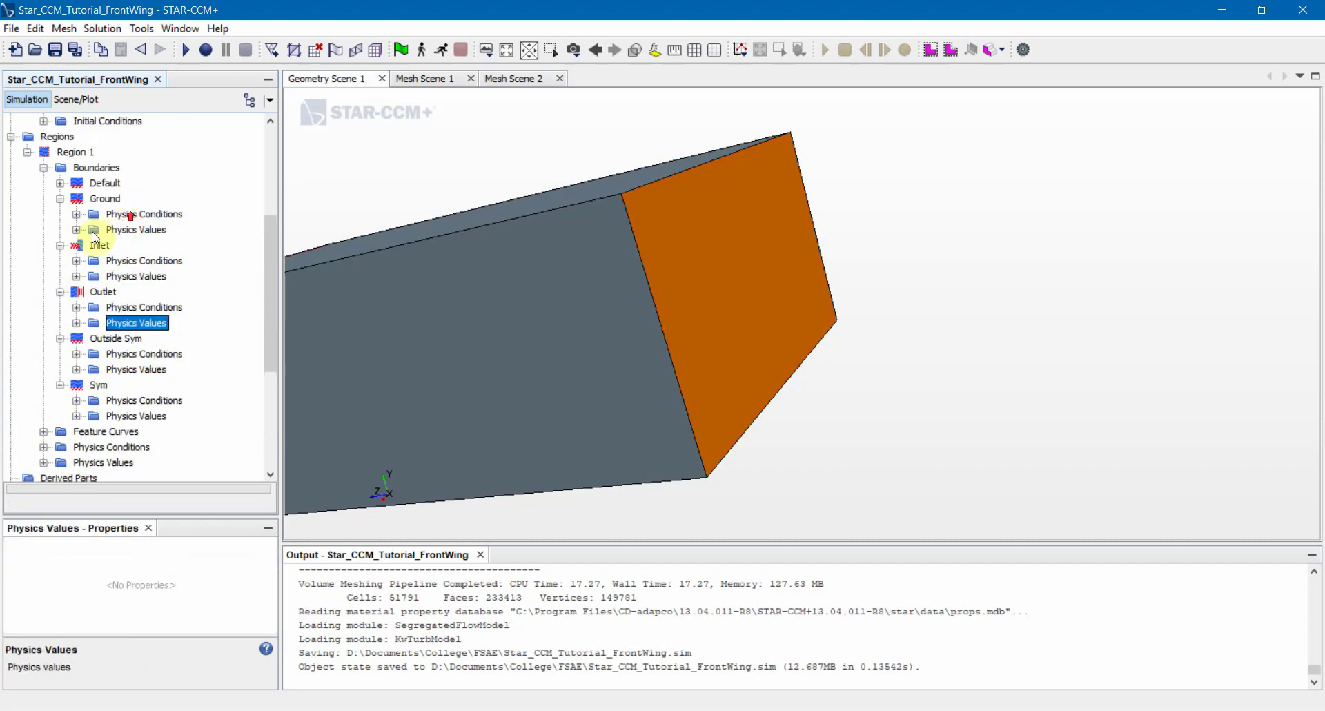
Assign the Part2.Sym surface to the Sym boundary.
left_click(97, 385)
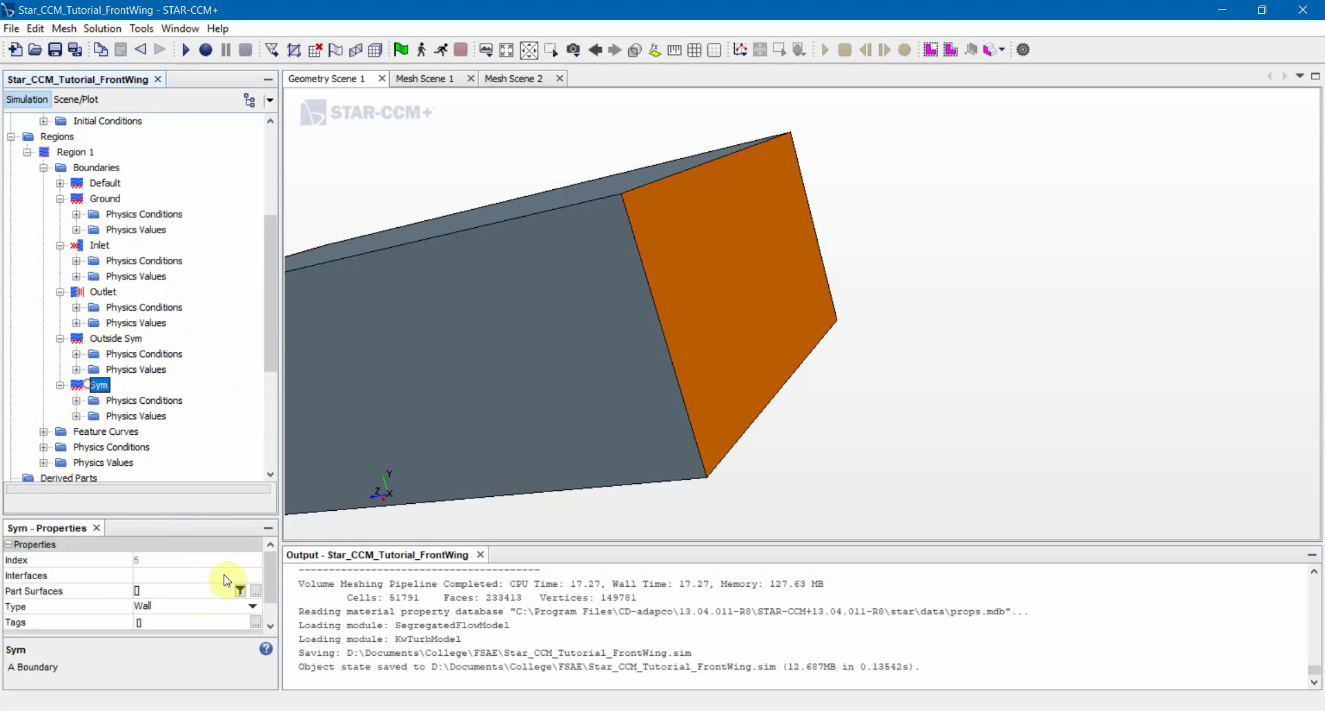
left_click(254, 592)
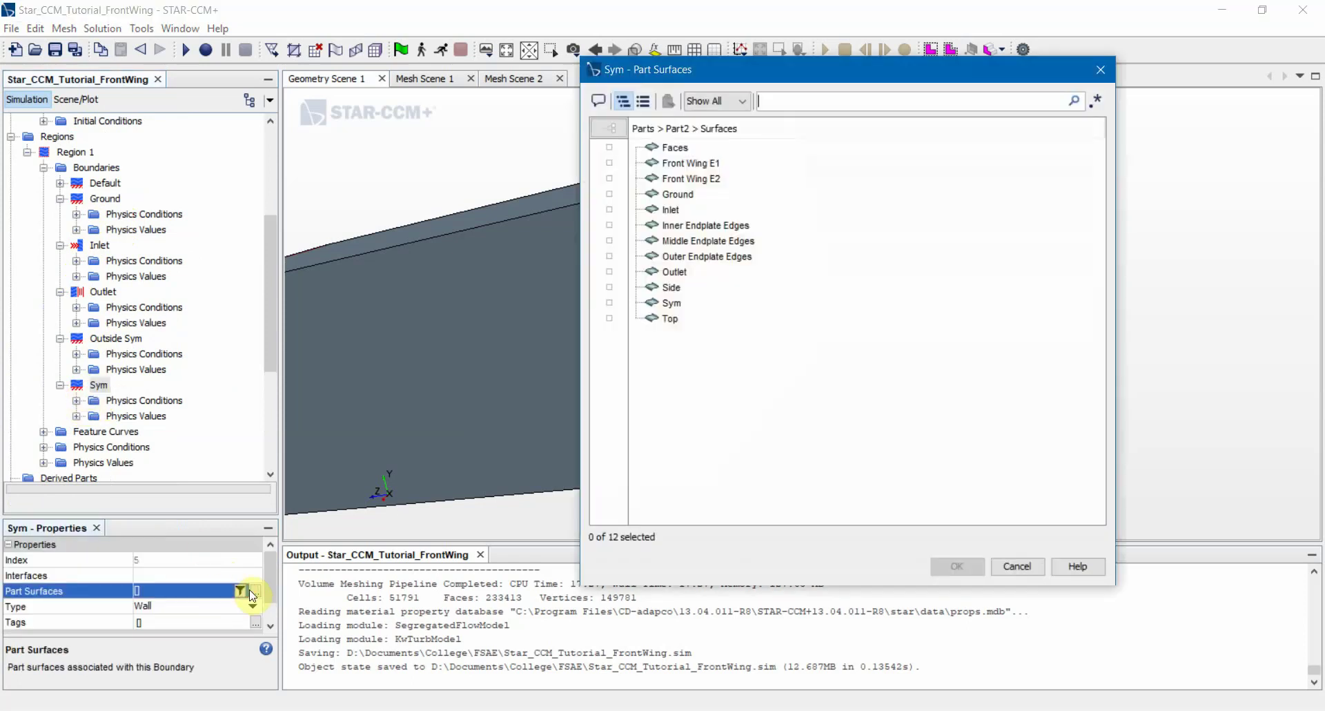
left_click(672, 303)
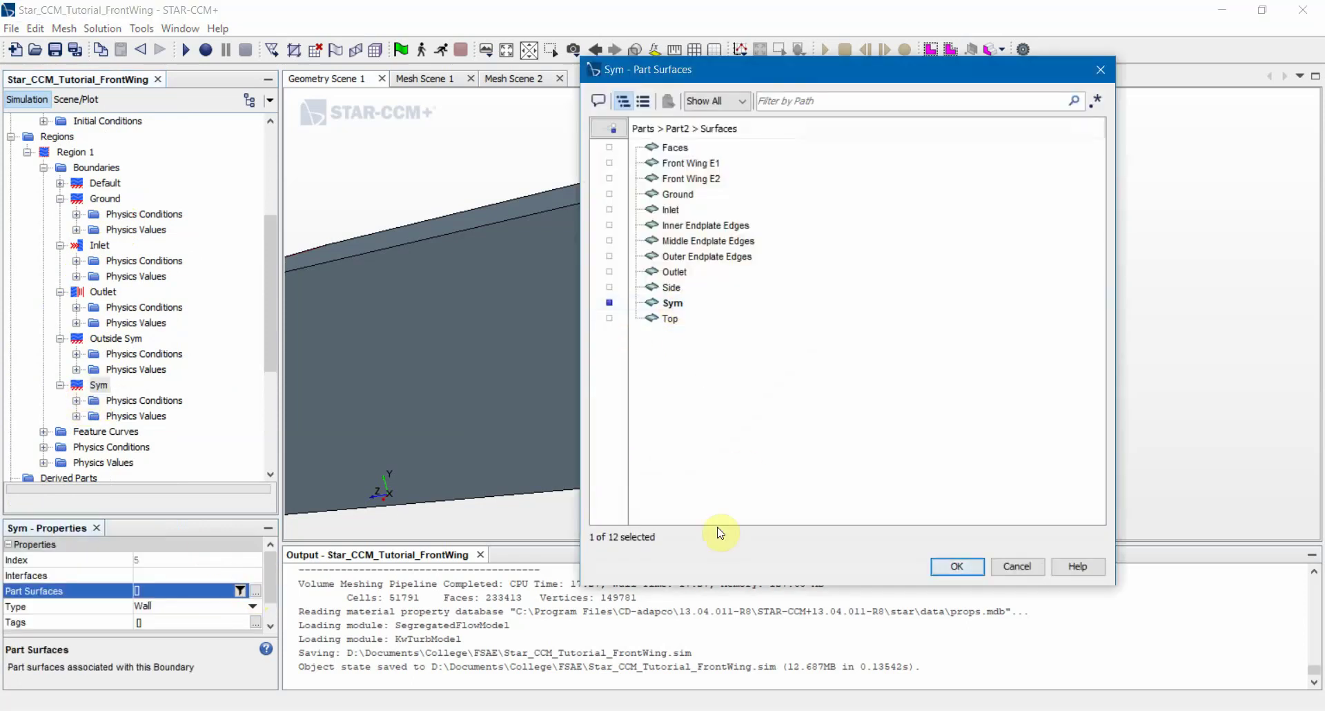
left_click(956, 565)
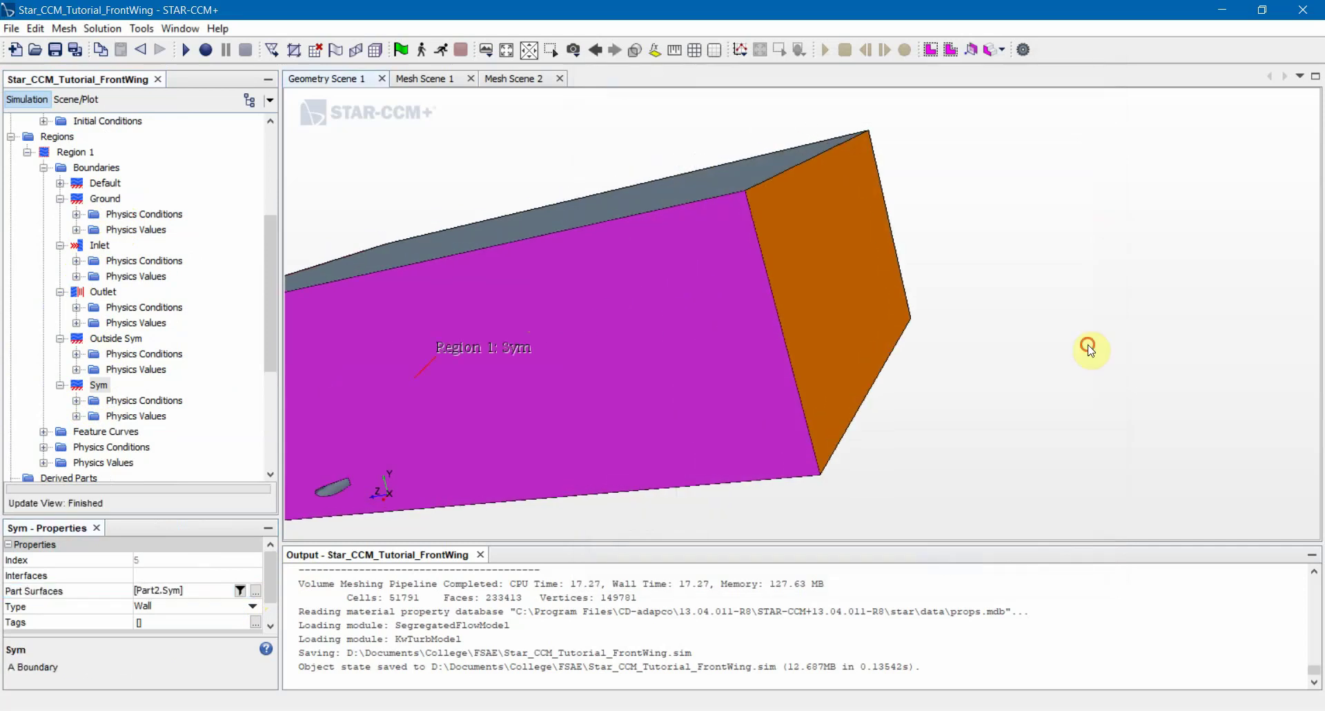
left_click_drag(1089, 349, 201, 325)
Set the Sym boundary's Type to Symmetry Plane.
left_click(98, 241)
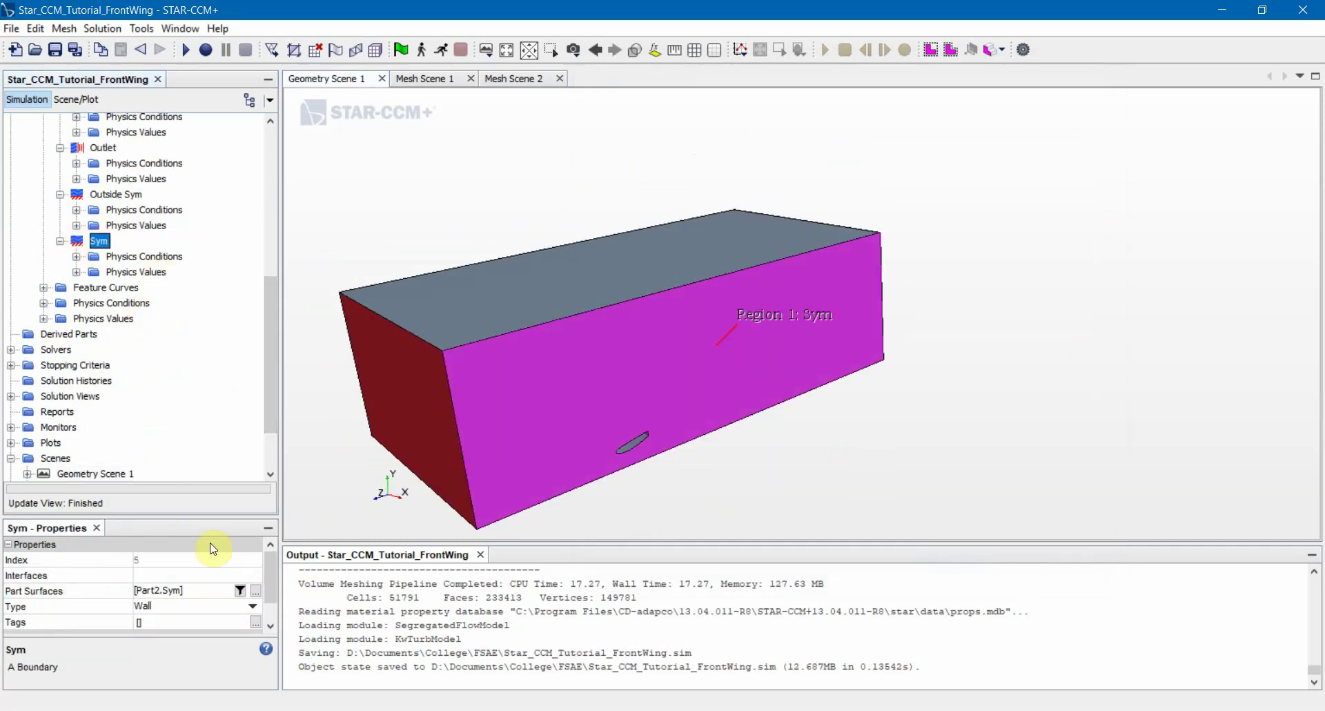
left_click(253, 608)
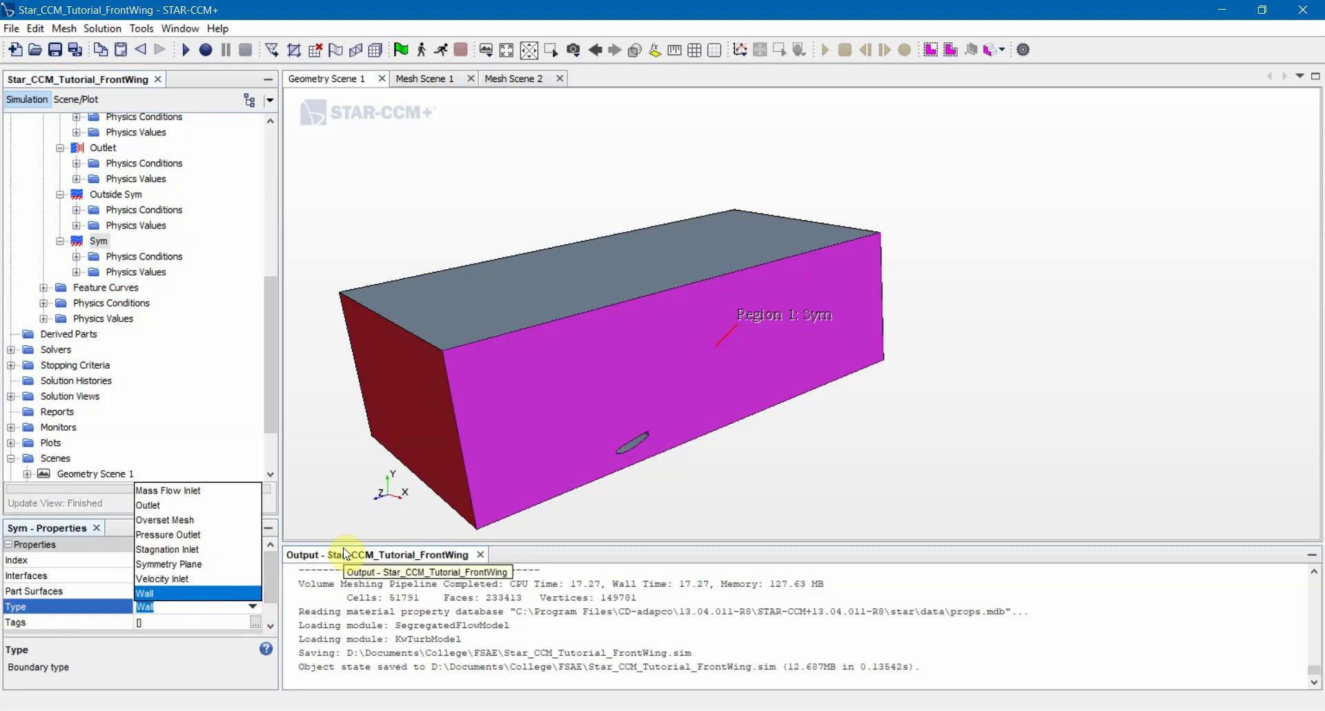
left_click(184, 562)
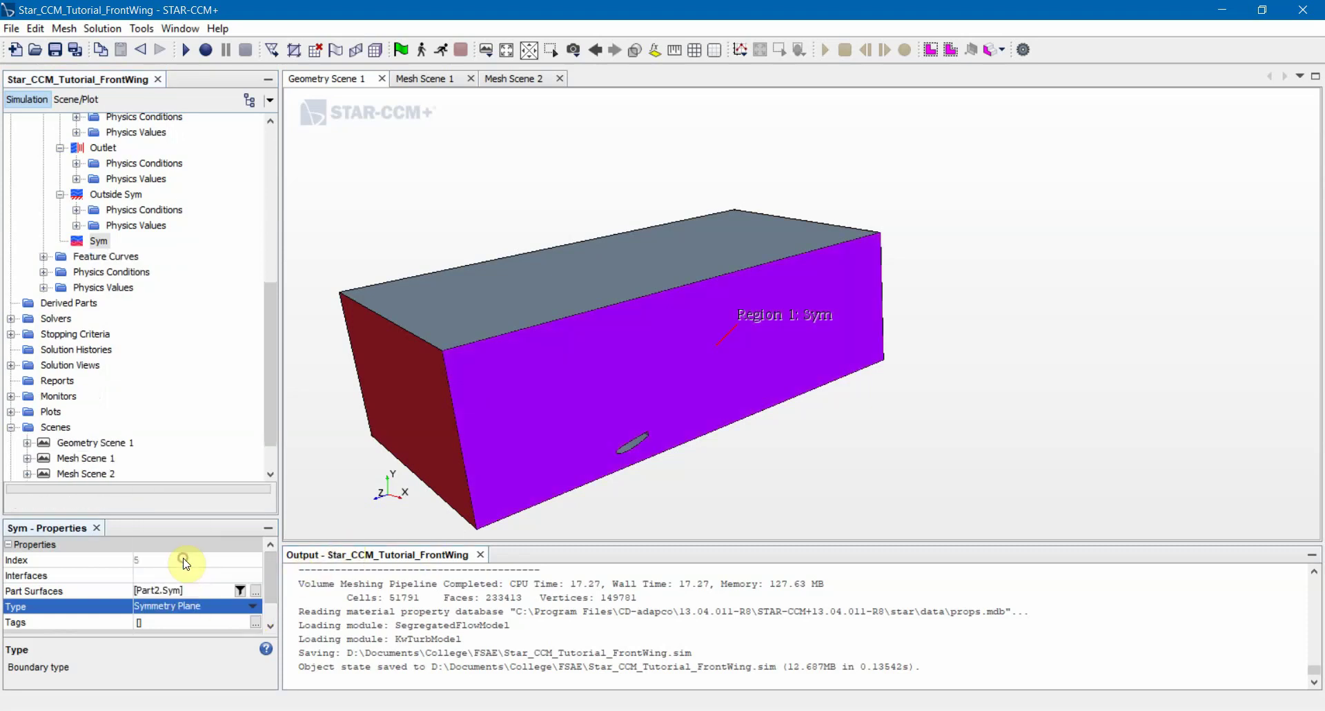
left_click(713, 443)
left_click_drag(624, 390, 660, 346)
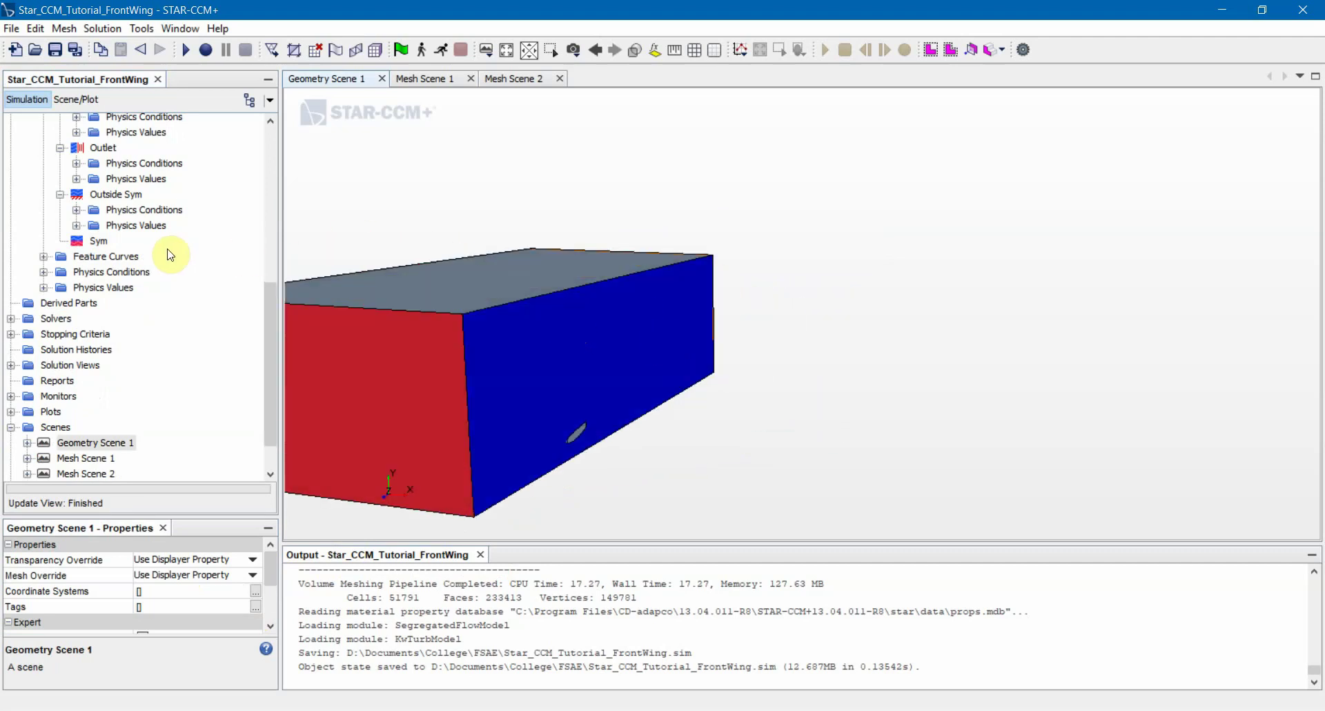
Assign the Top and Side part surfaces to the Outside Sym boundary.
scroll(169, 256, "up", 3)
left_click(116, 322)
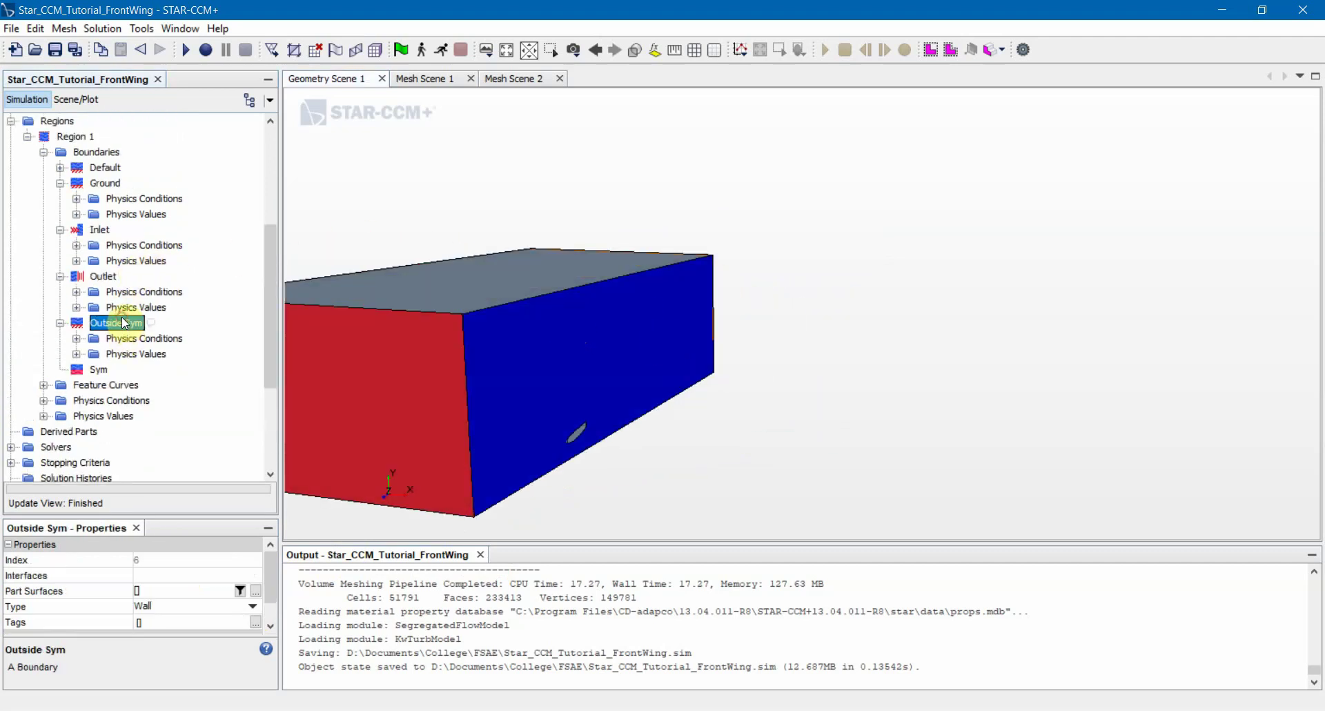
left_click(255, 592)
left_click(686, 320)
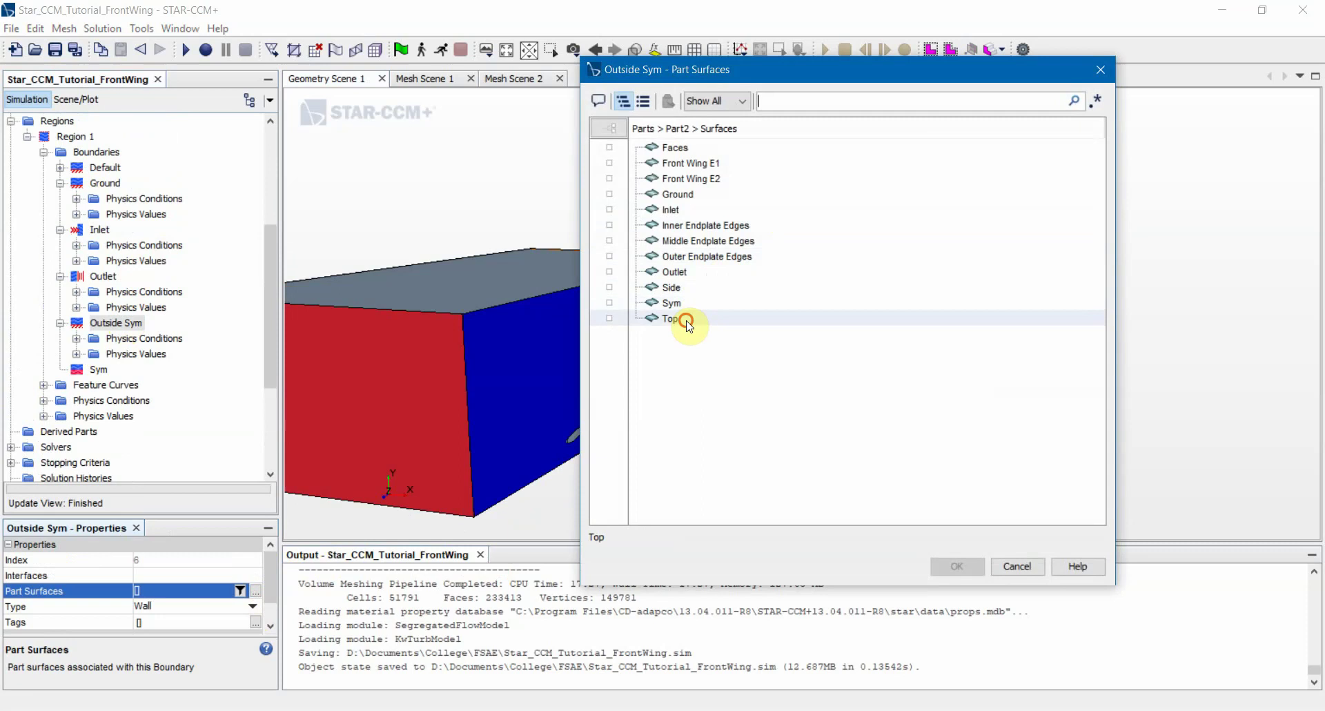
left_click(673, 287, "ctrl")
left_click(956, 566)
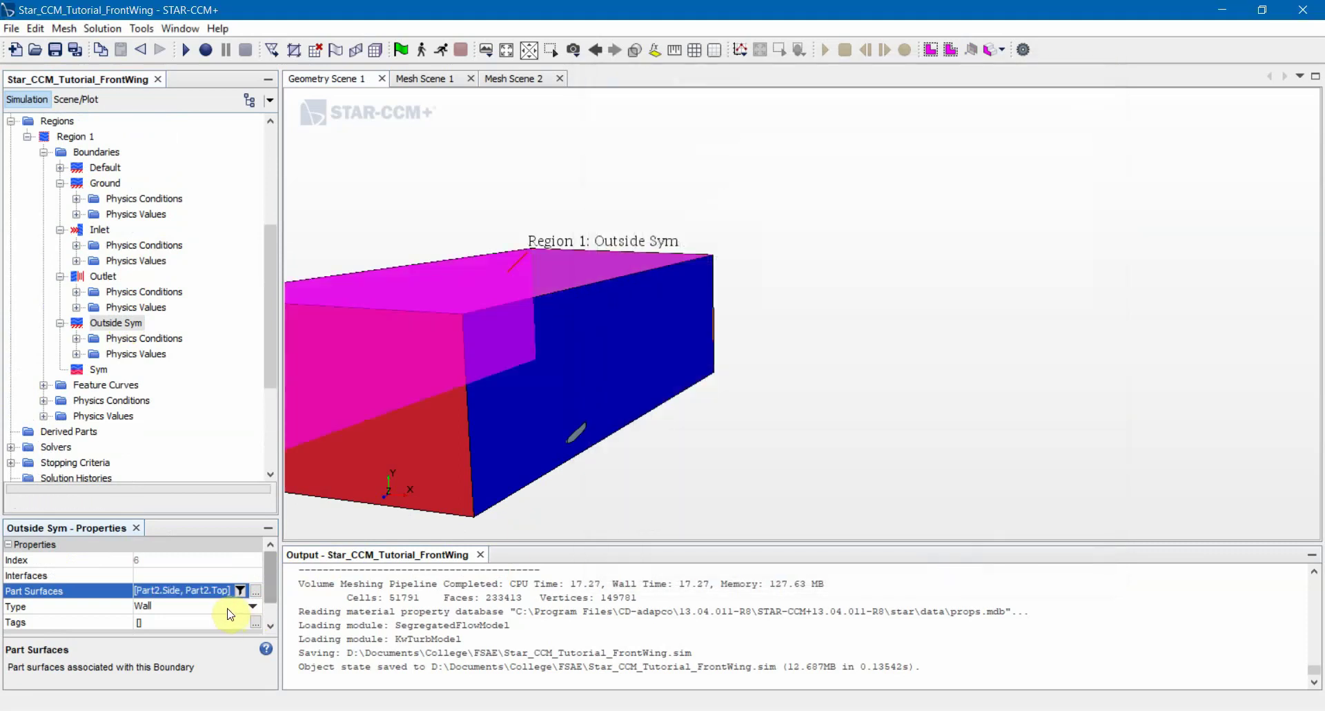
Set the Outside Sym boundary type to Symmetry Plane and inspect the domain.
left_click(230, 608)
left_click(232, 563)
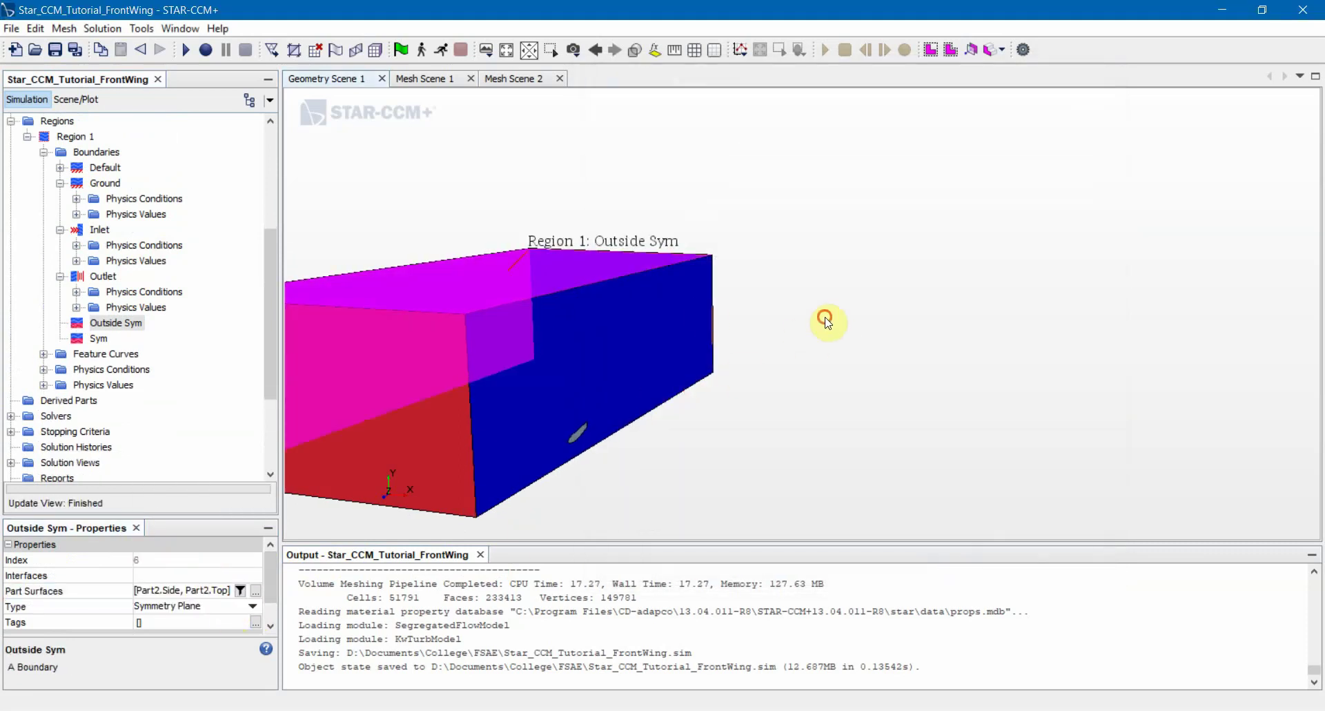
left_click_drag(827, 321, 350, 307)
scroll(397, 305, "up", 2)
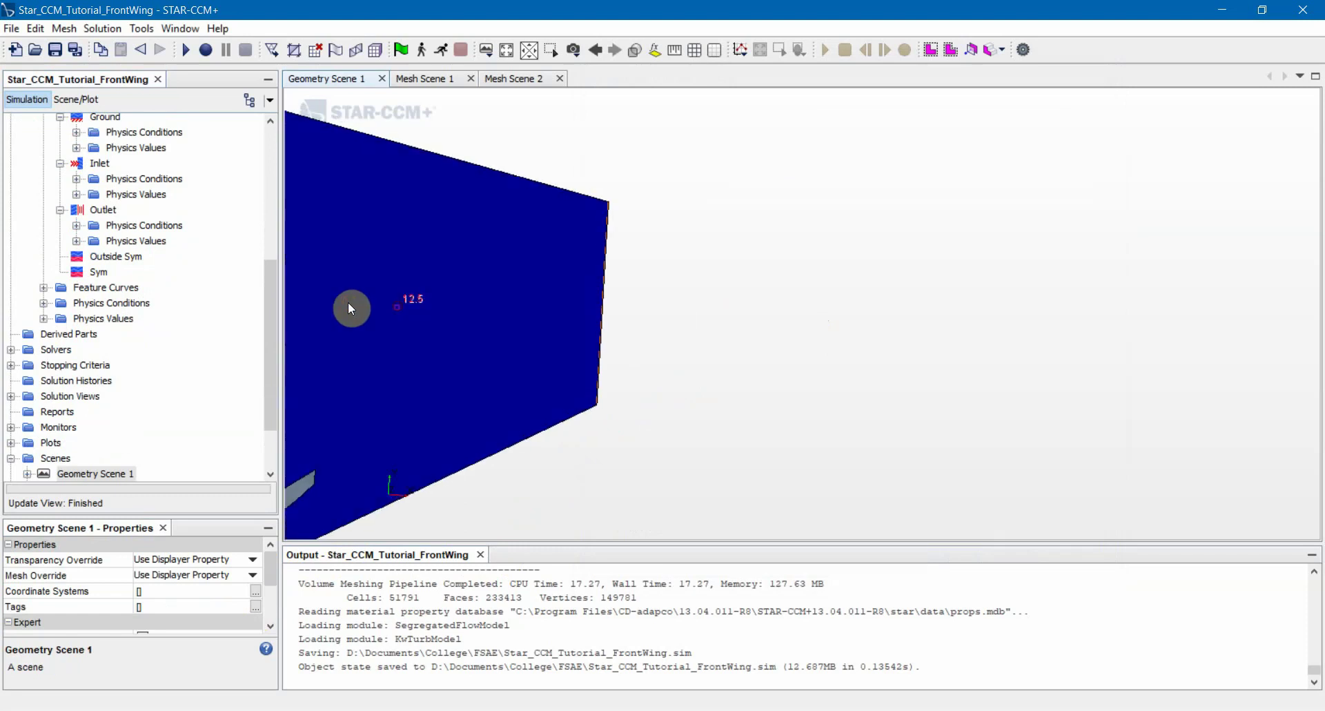
left_click(424, 305)
left_click_drag(743, 320, 650, 426)
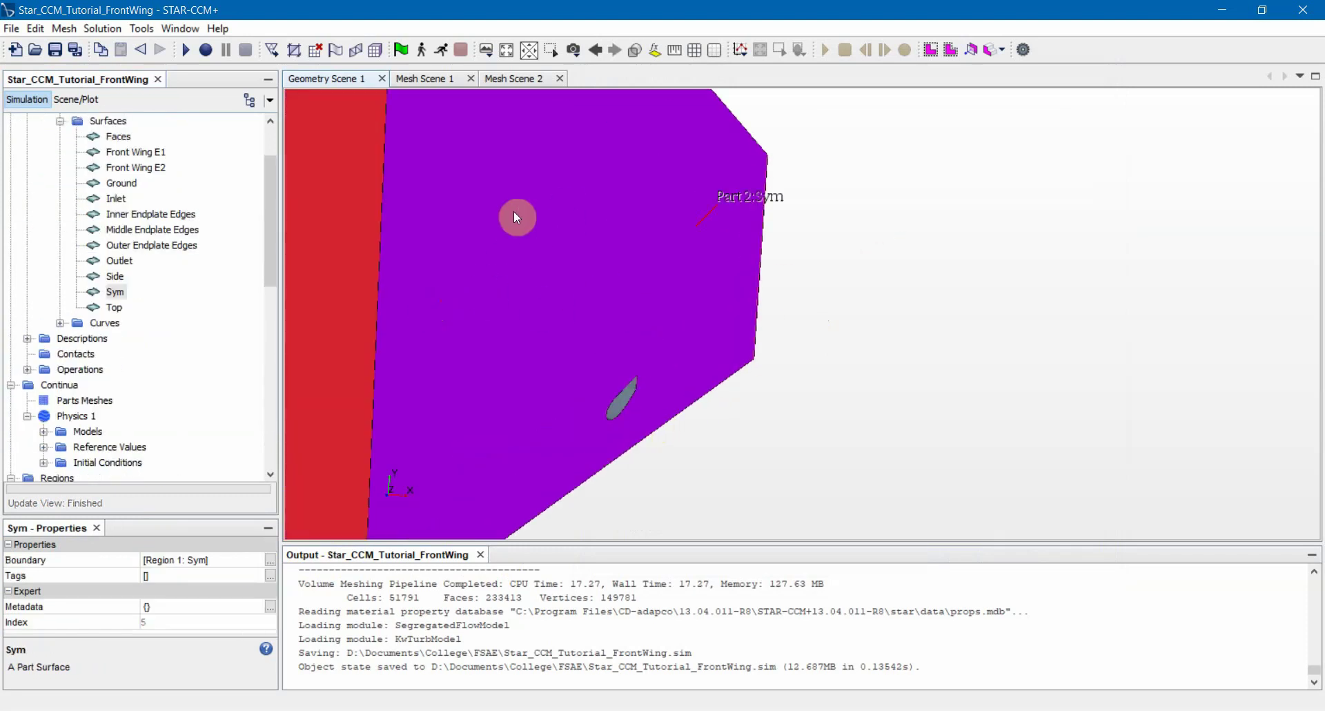
left_click_drag(517, 217, 580, 281)
left_click_drag(511, 317, 626, 231)
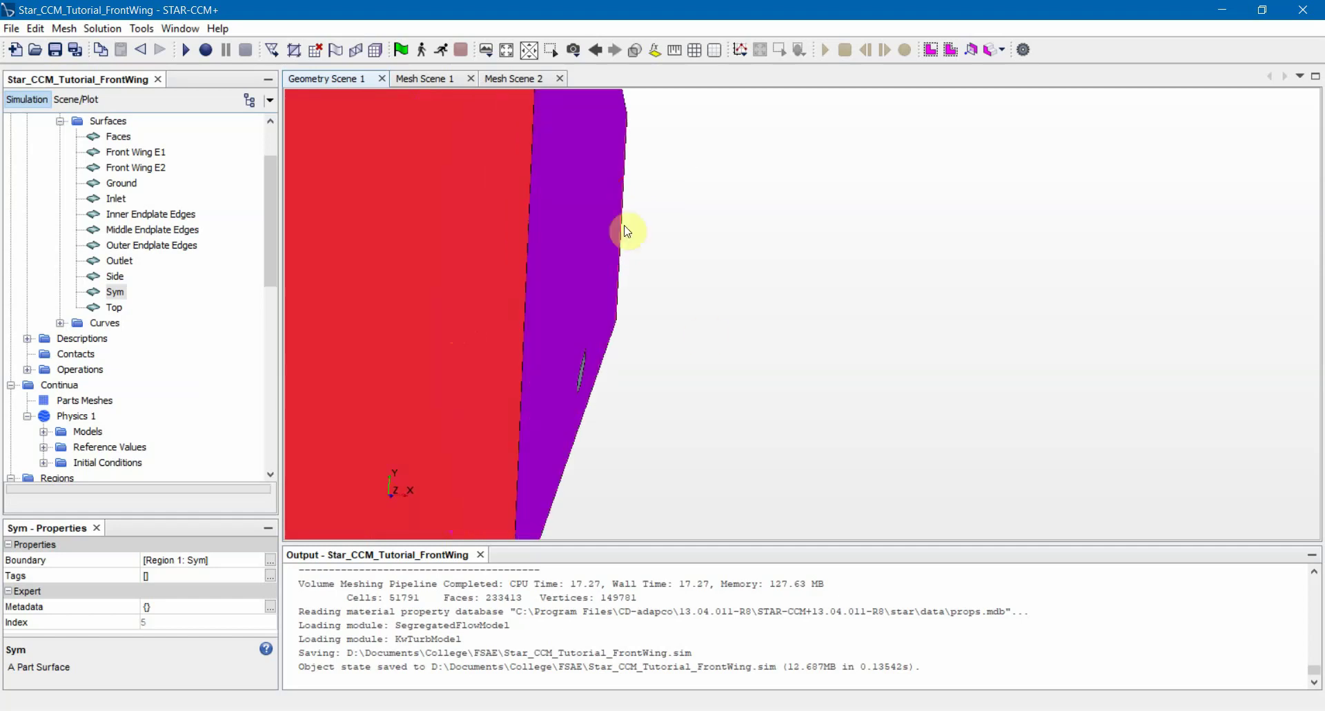
left_click(627, 231)
left_click_drag(674, 318, 440, 343)
left_click_drag(647, 321, 518, 313)
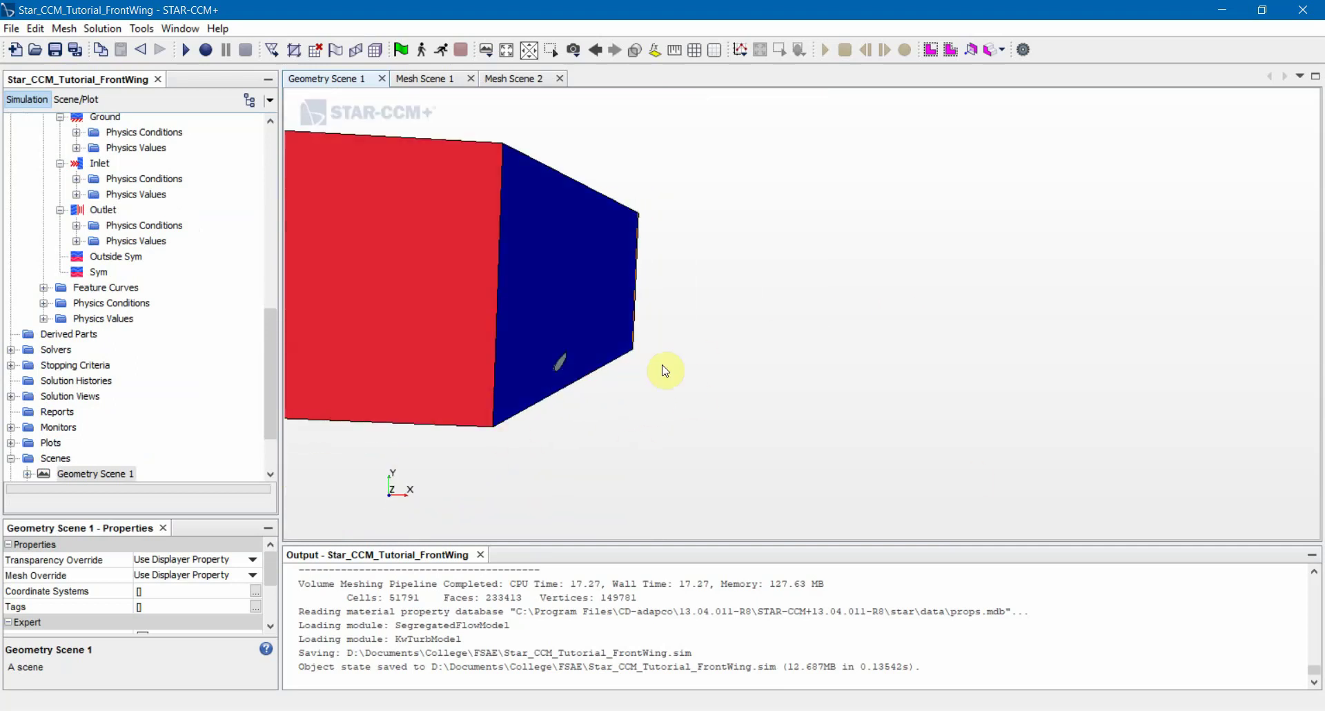
left_click_drag(641, 424, 665, 299)
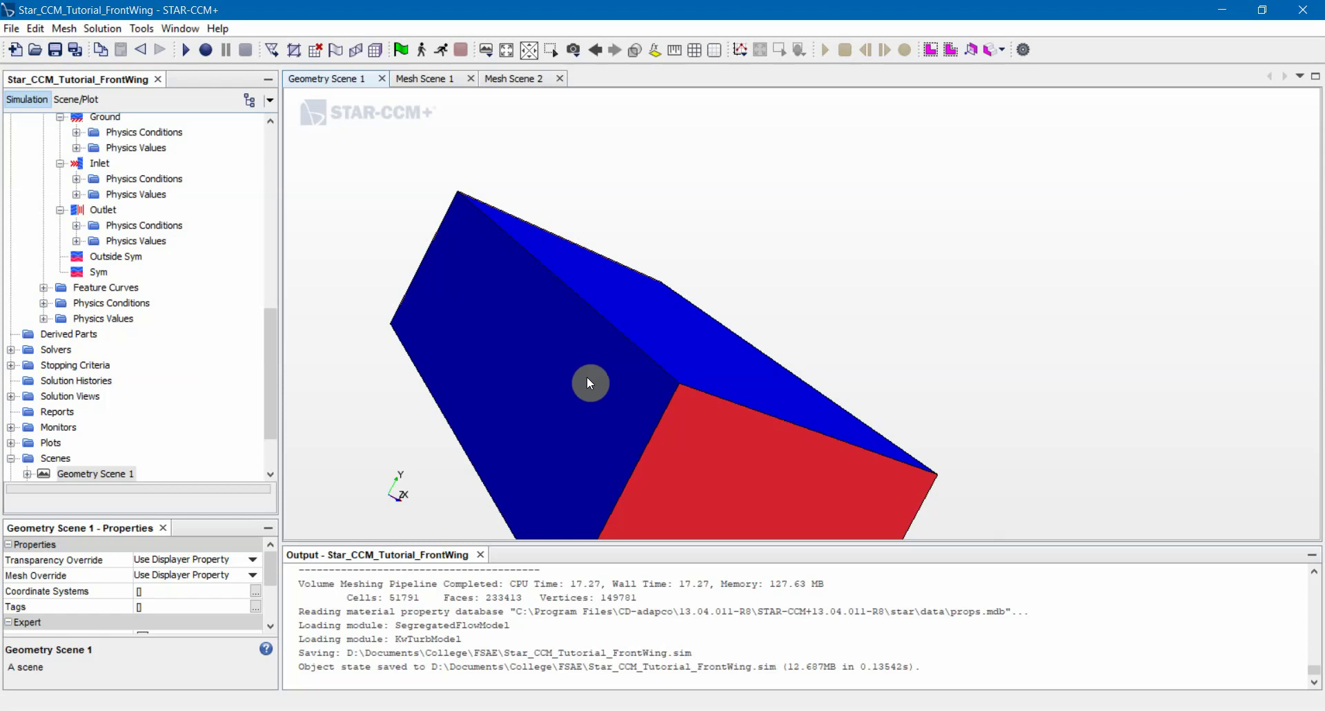
left_click_drag(588, 379, 581, 330)
left_click_drag(590, 467, 540, 364)
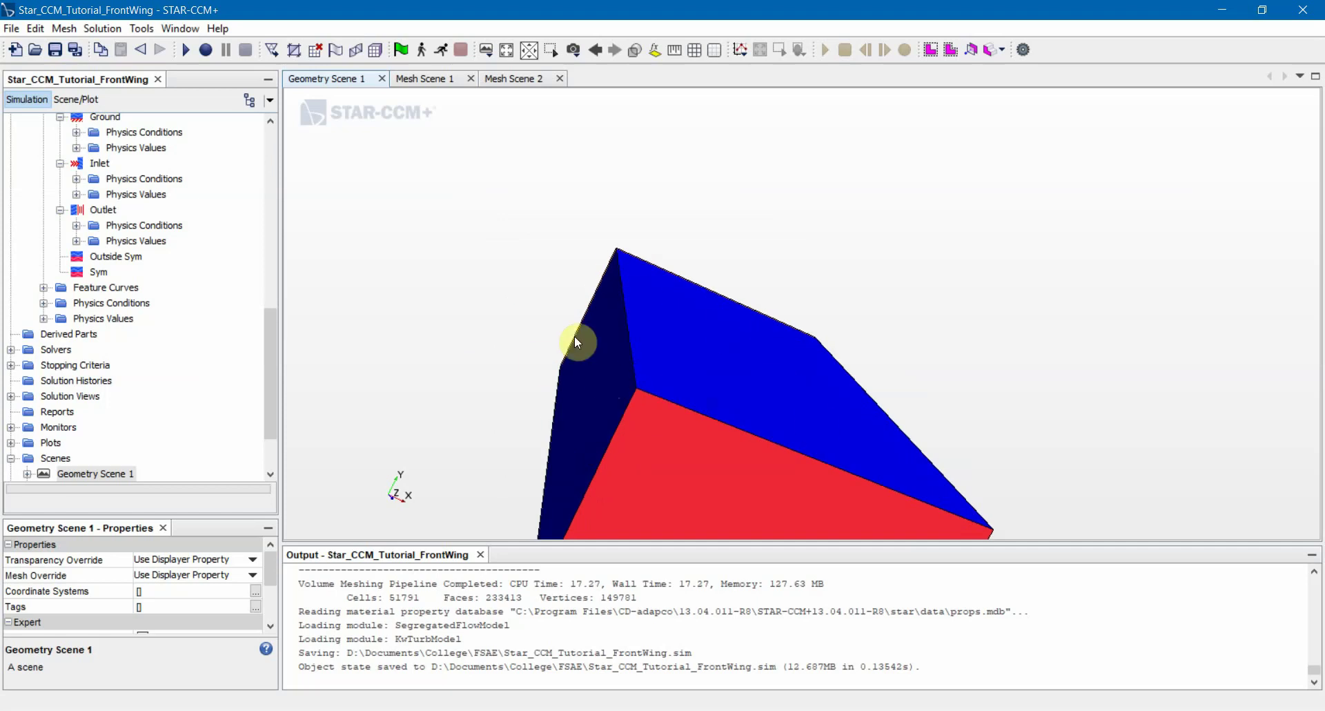
left_click_drag(823, 373, 632, 402)
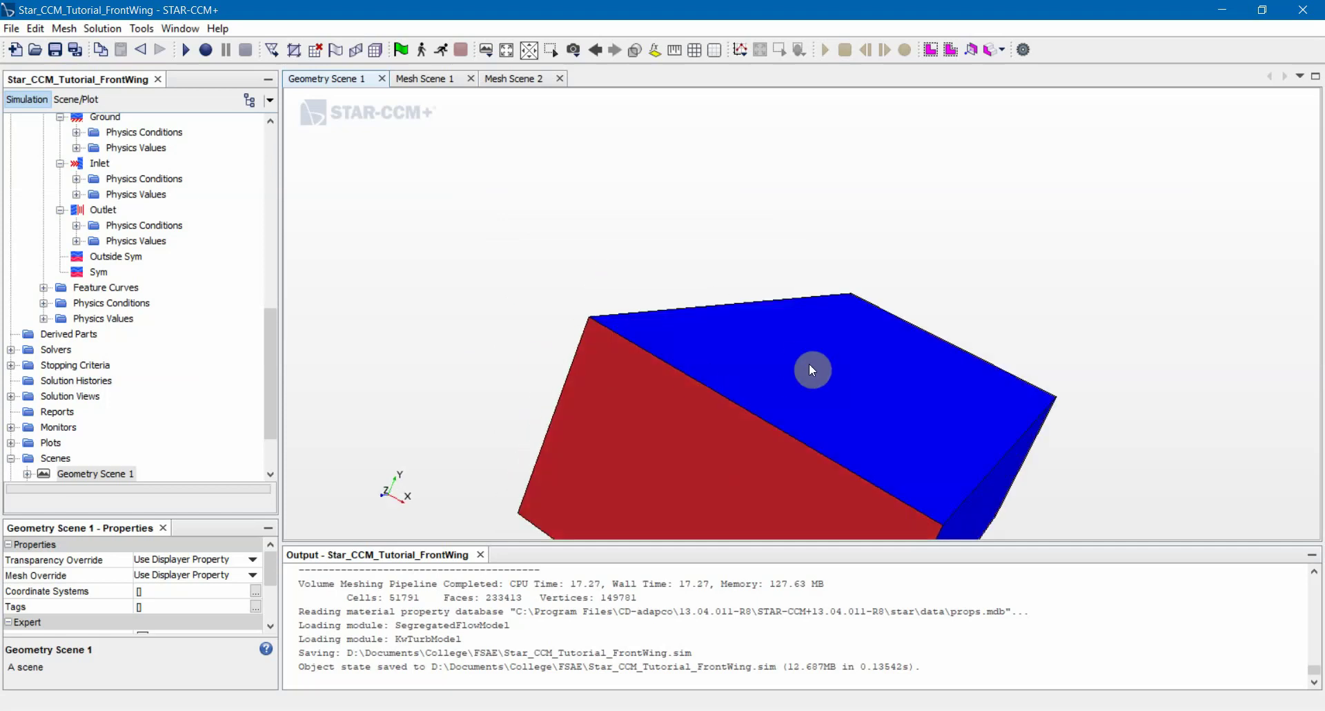
left_click_drag(828, 398, 825, 352)
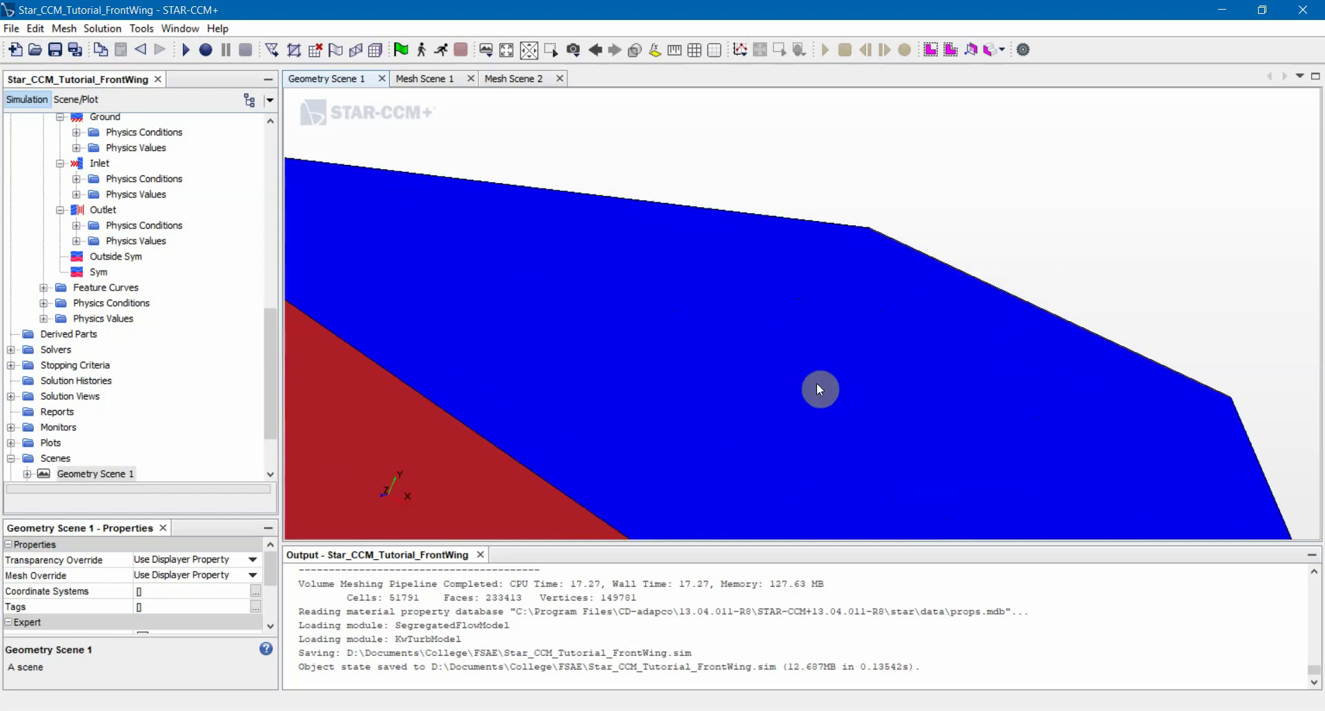
scroll(911, 391, "down", 10)
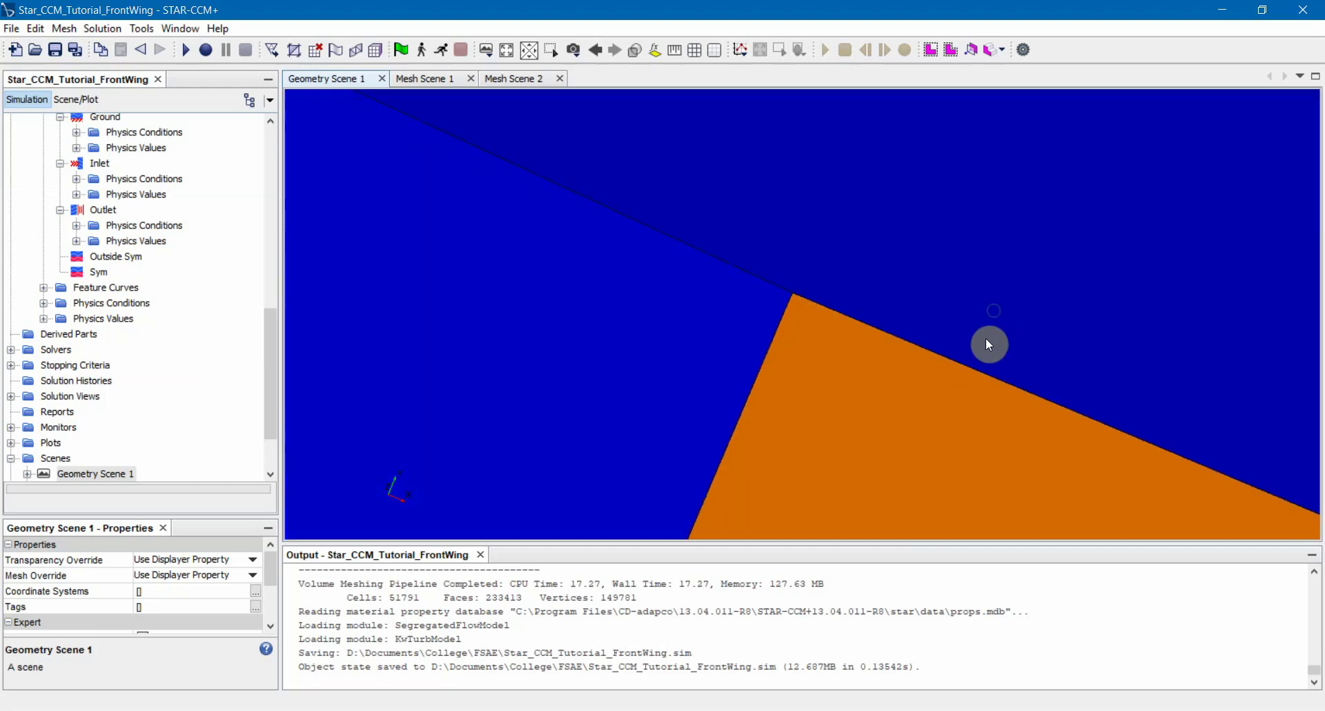
left_click_drag(986, 343, 889, 263)
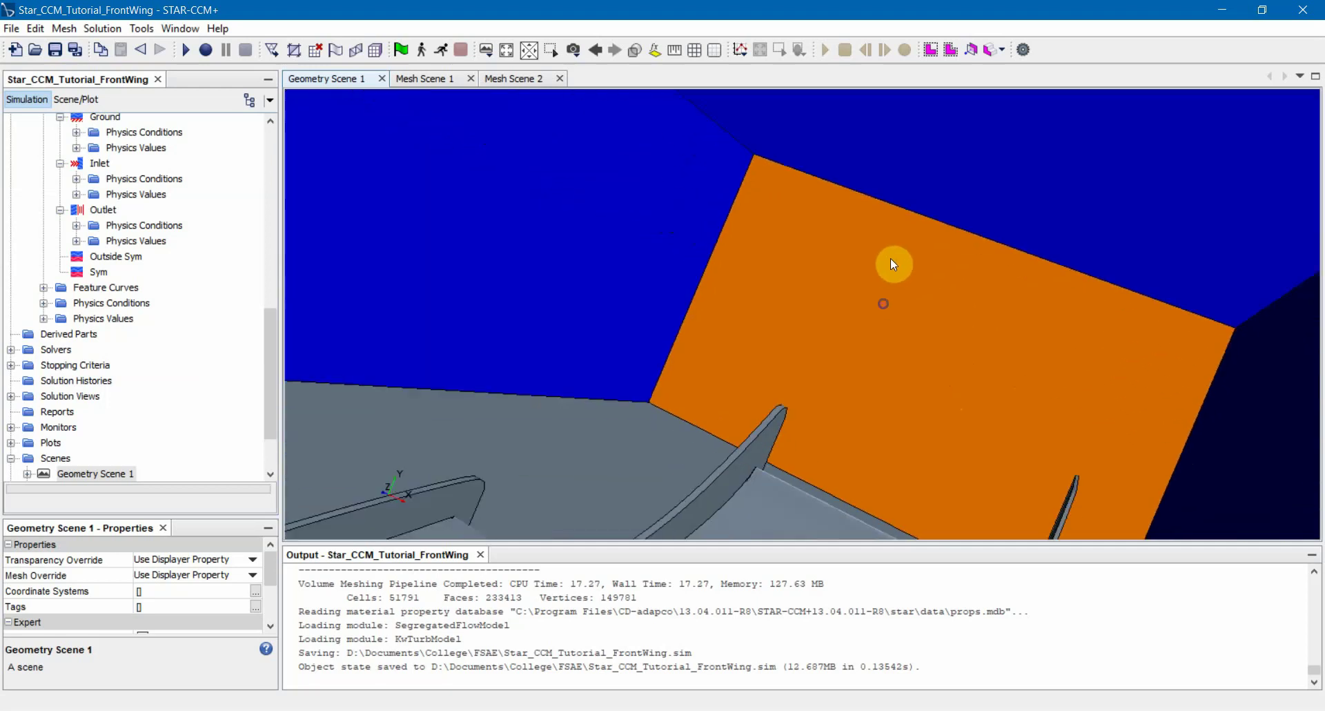
scroll(816, 287, "down", 5)
left_click_drag(797, 276, 753, 308)
scroll(70, 306, "up", 2)
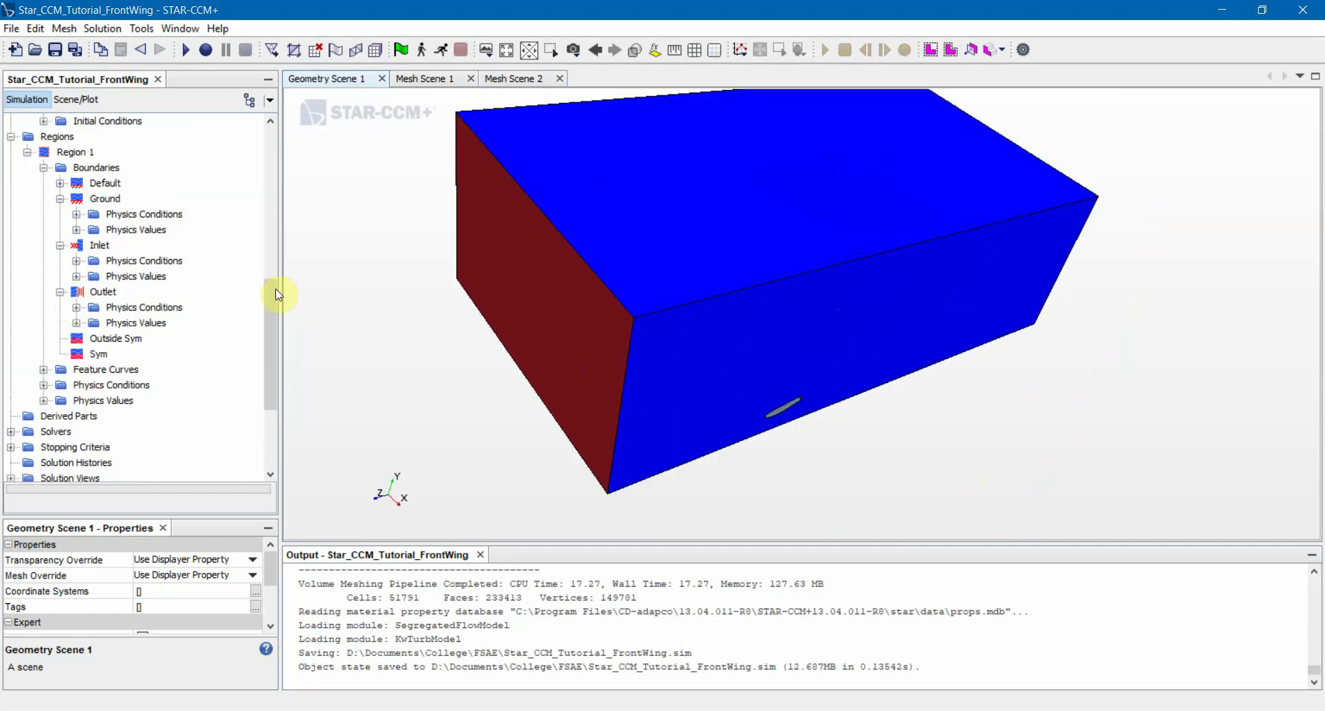
Add the Part2.Ground surface to the Ground boundary's part surfaces.
scroll(276, 294, "up", 1)
left_click(104, 246)
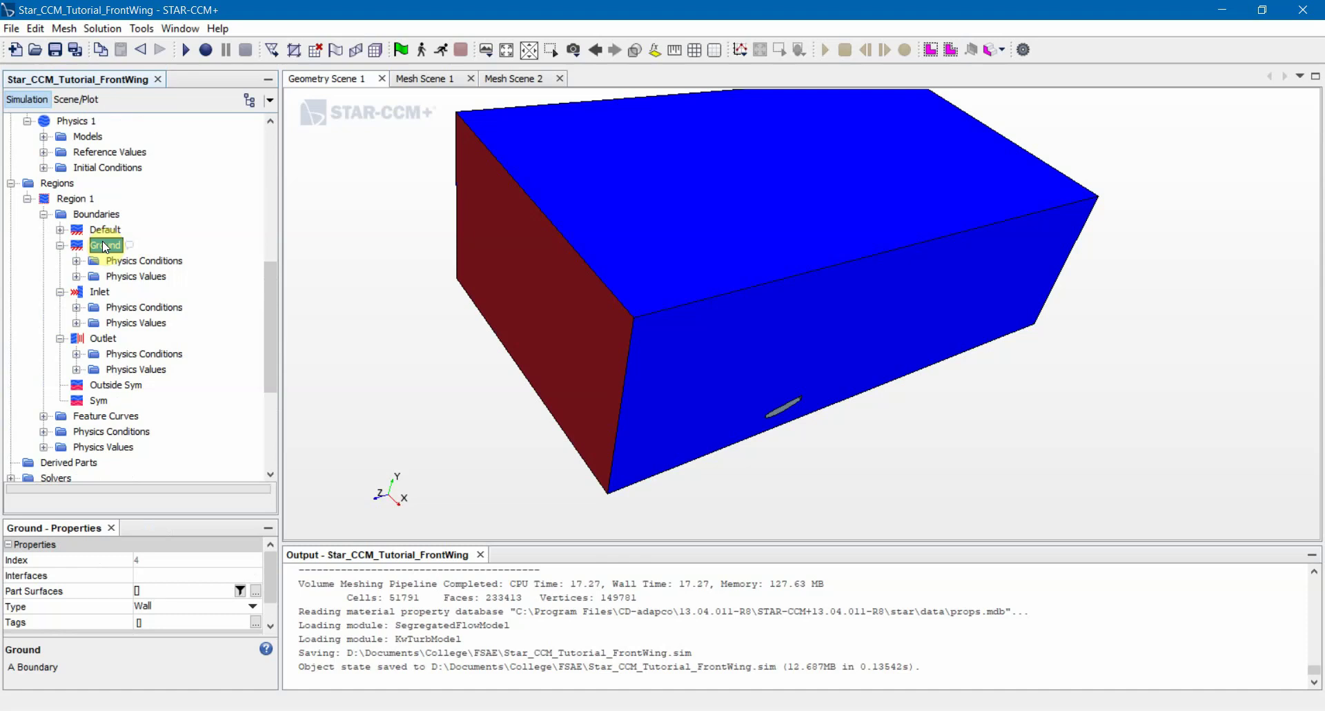
left_click(255, 592)
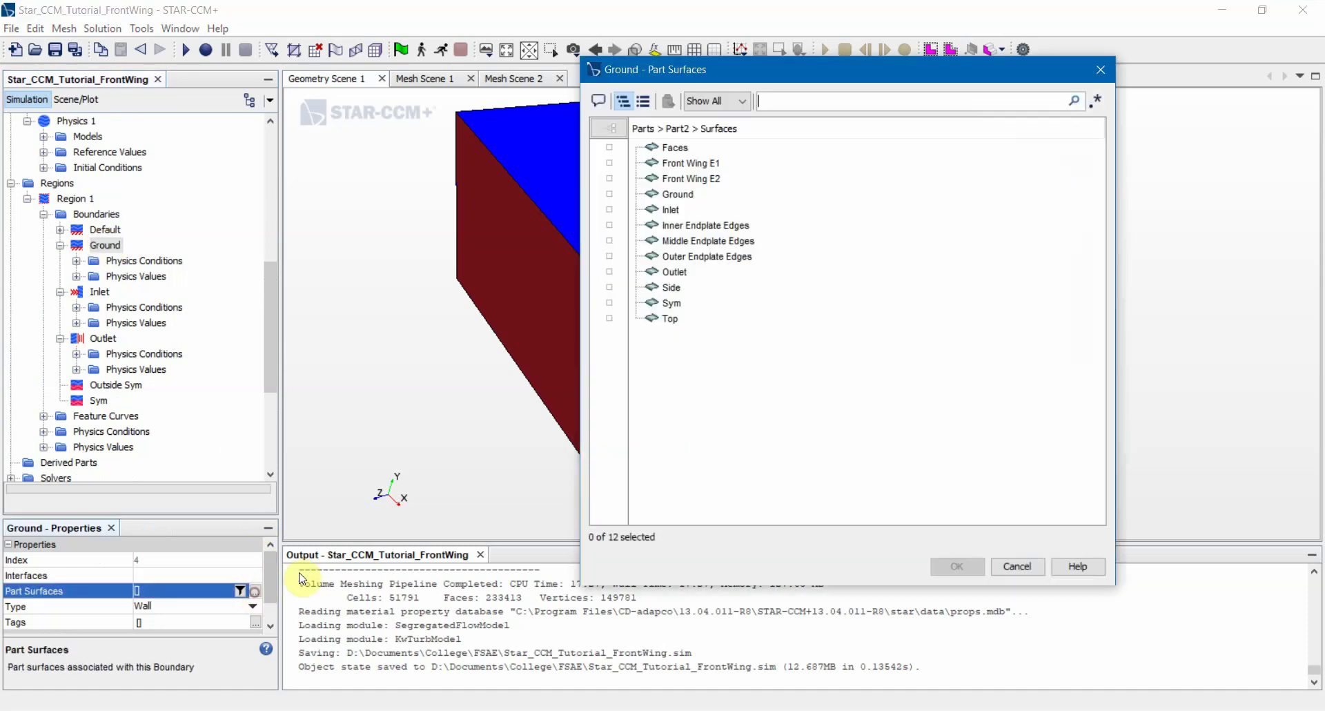
left_click(688, 196)
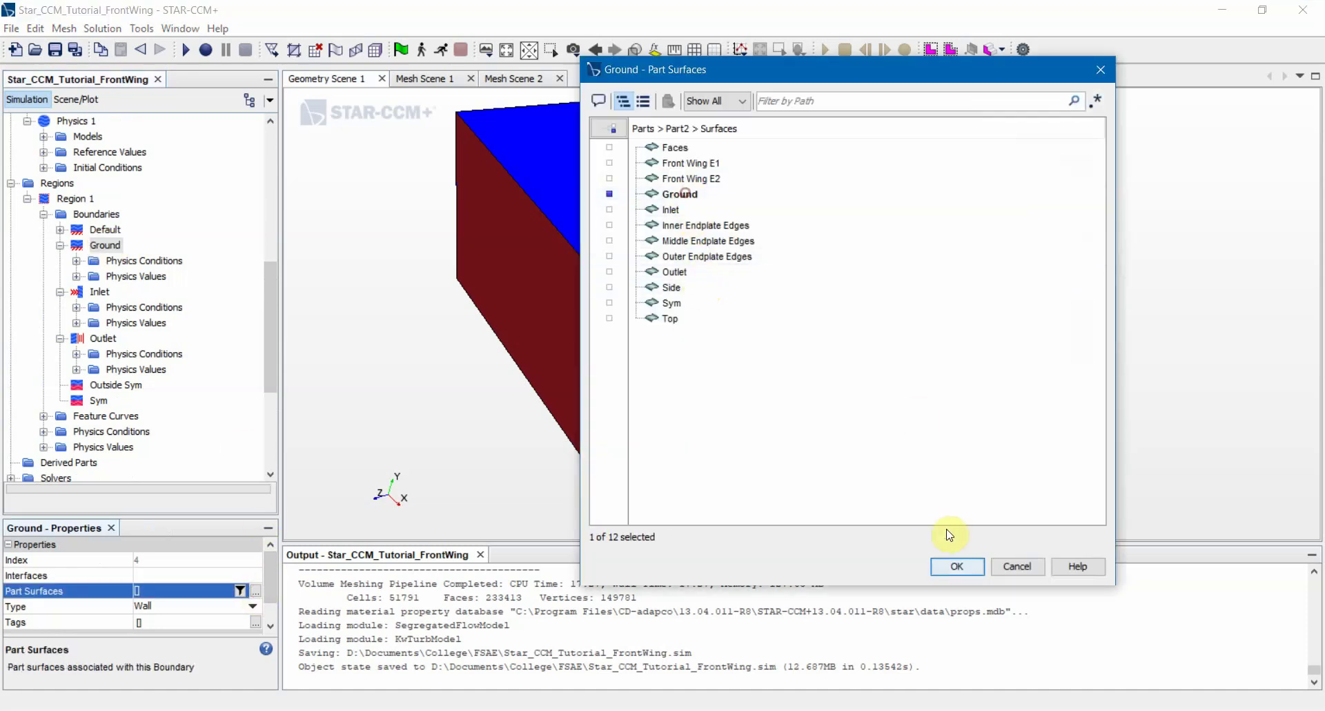
left_click(952, 562)
scroll(816, 399, "up", 3)
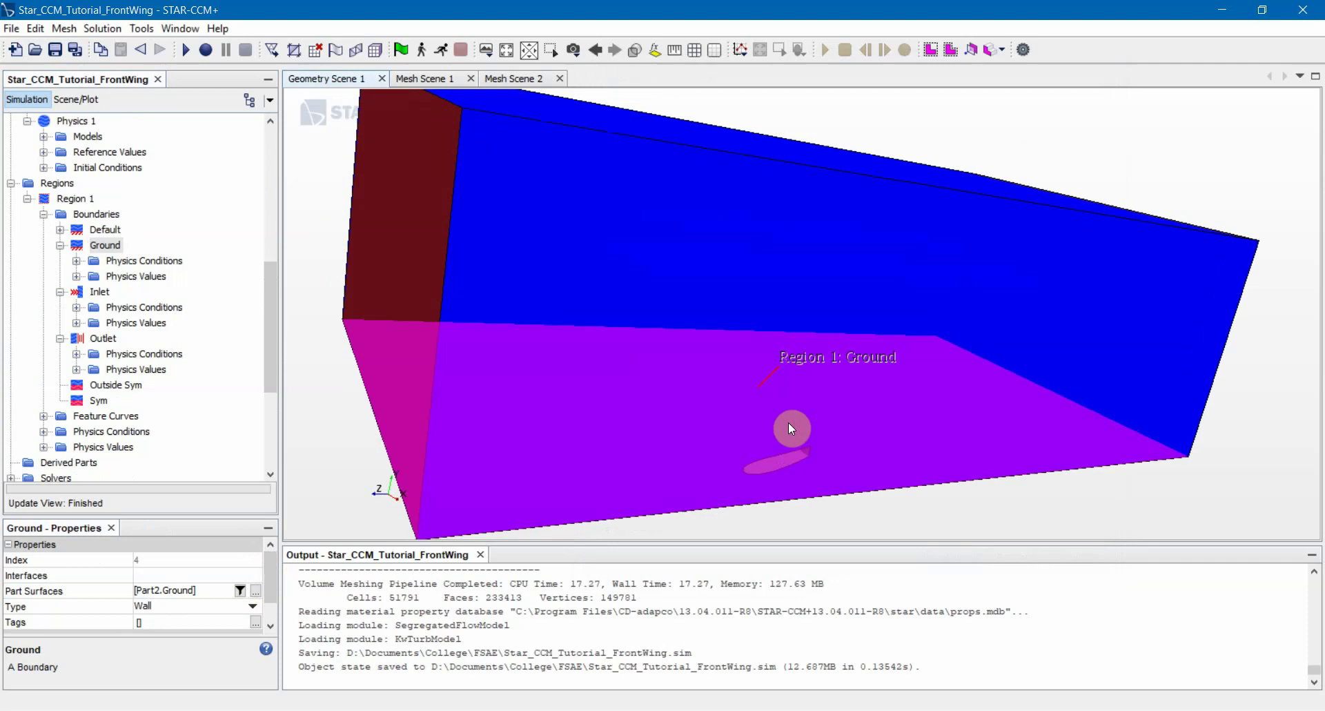
Review Ground's reference frame, shear stress and wall surface physics conditions without changing them.
left_click(76, 260)
left_click(122, 275)
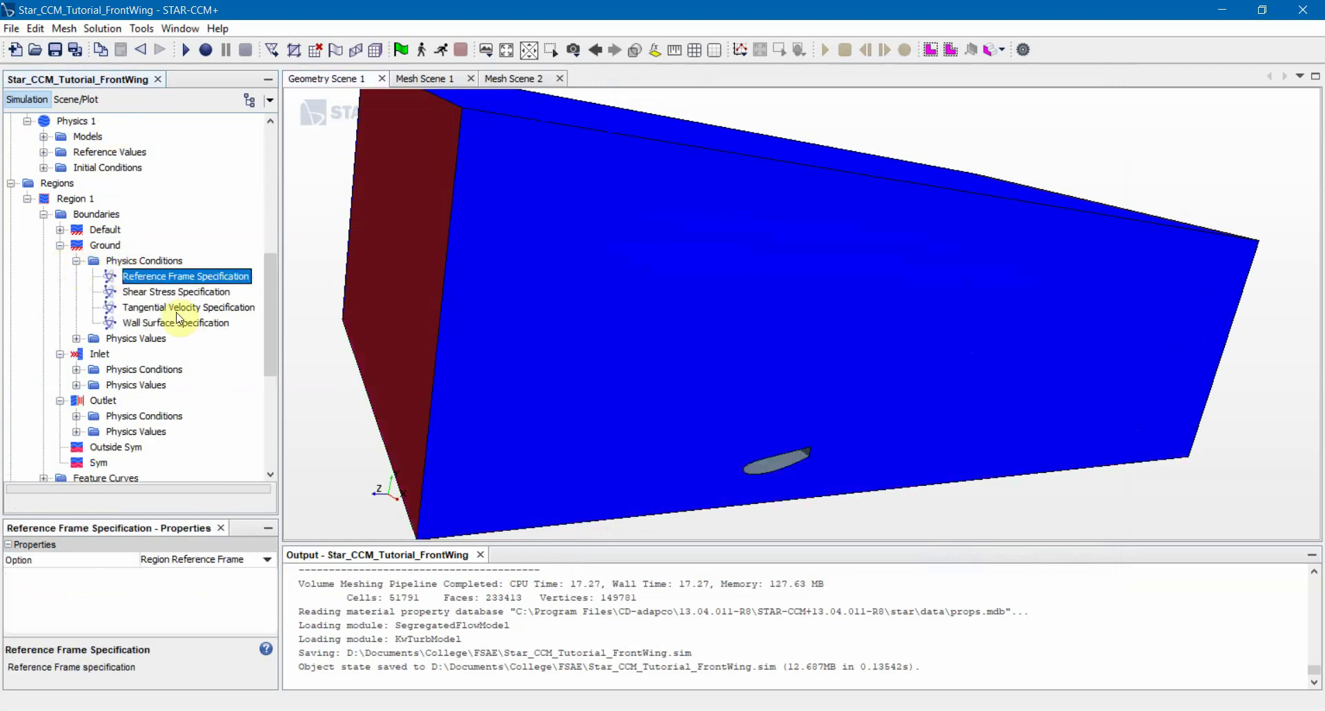
left_click(200, 547)
left_click(201, 558)
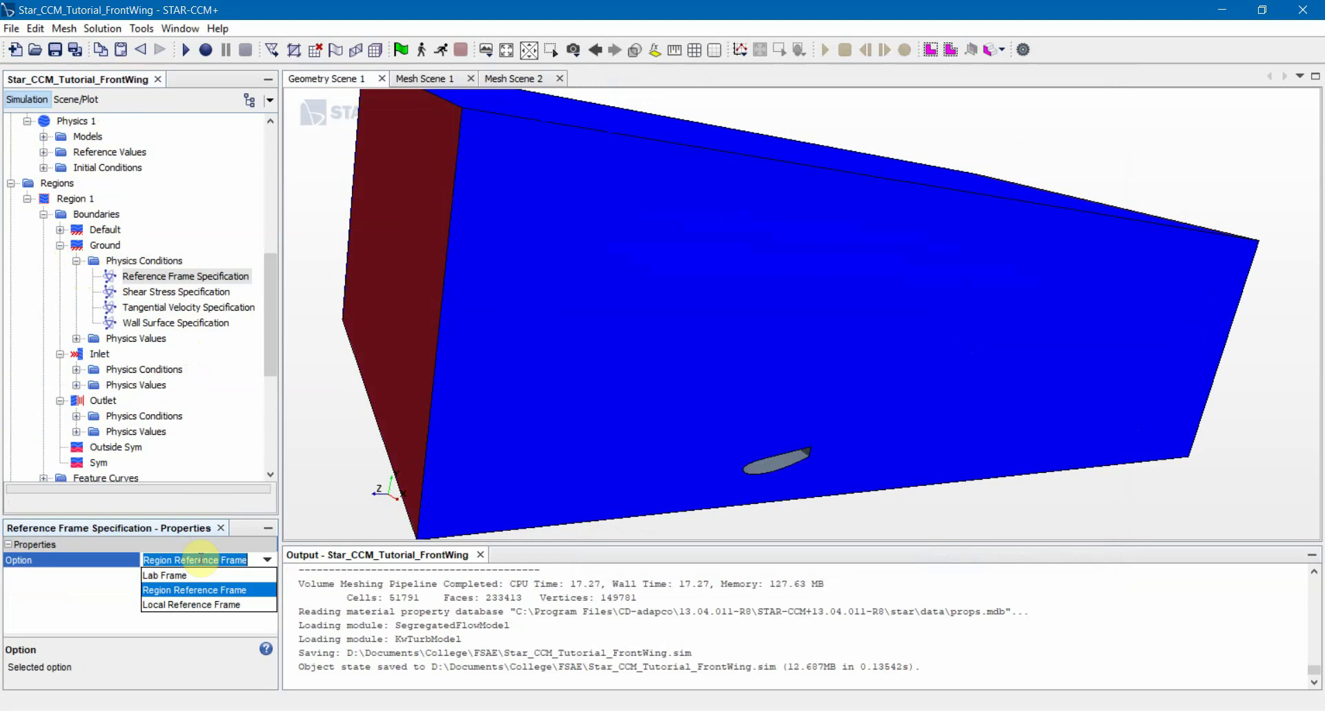
left_click(104, 601)
left_click(187, 308)
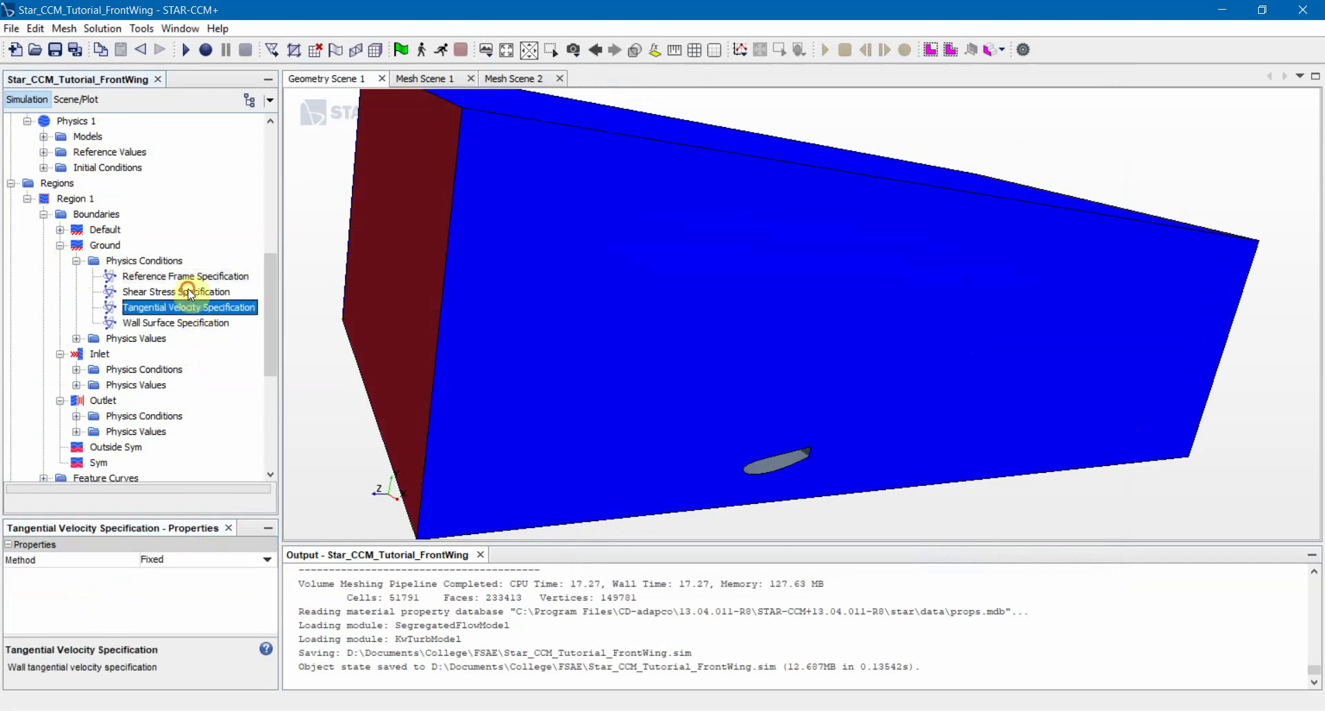
left_click(189, 292)
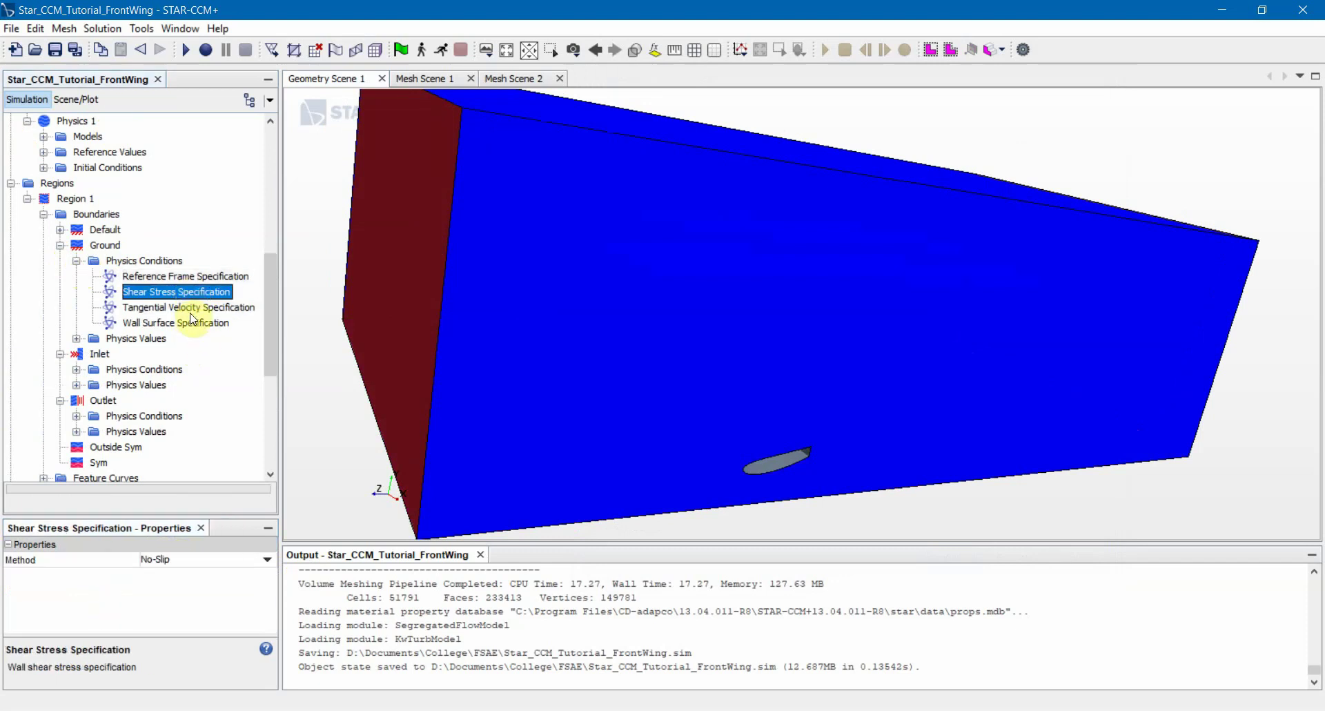
left_click(187, 322)
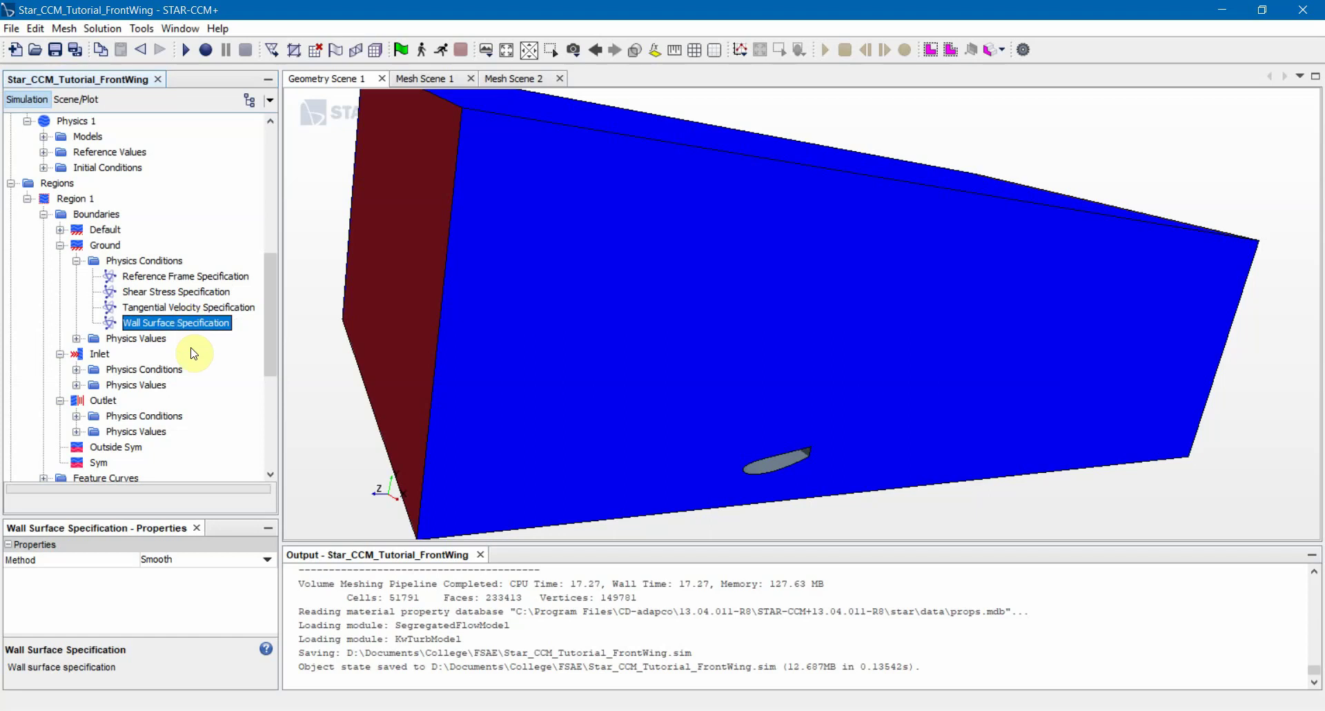
left_click(208, 559)
Change Ground's Tangential Velocity Specification method from Fixed to Vector.
left_click(185, 306)
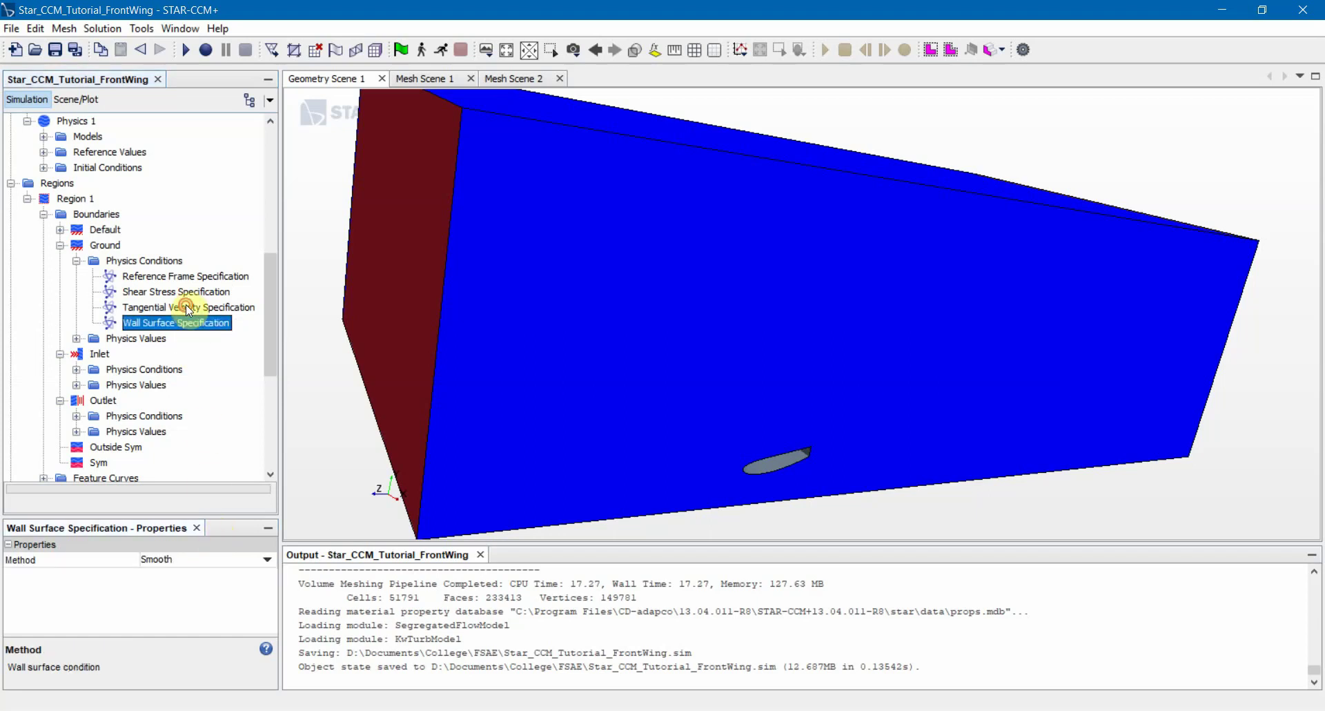
double_click(185, 306)
left_click(600, 424)
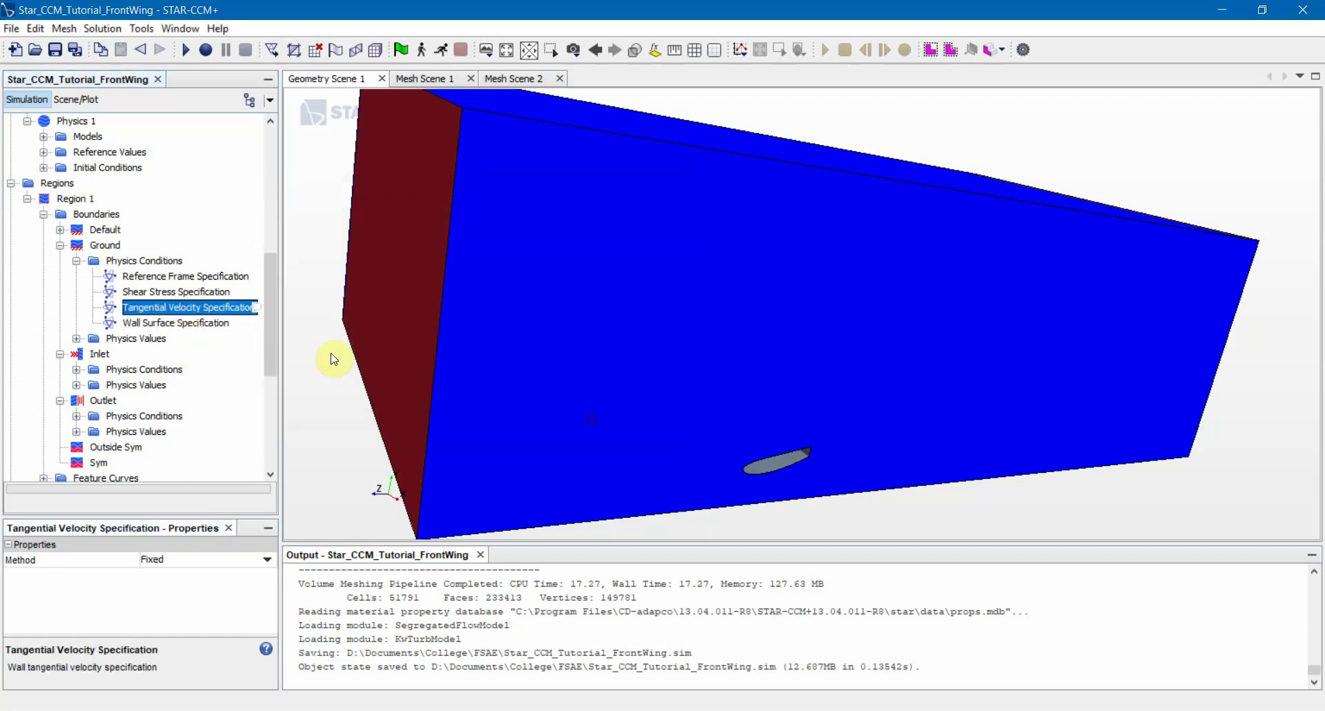
left_click(195, 559)
left_click(194, 562)
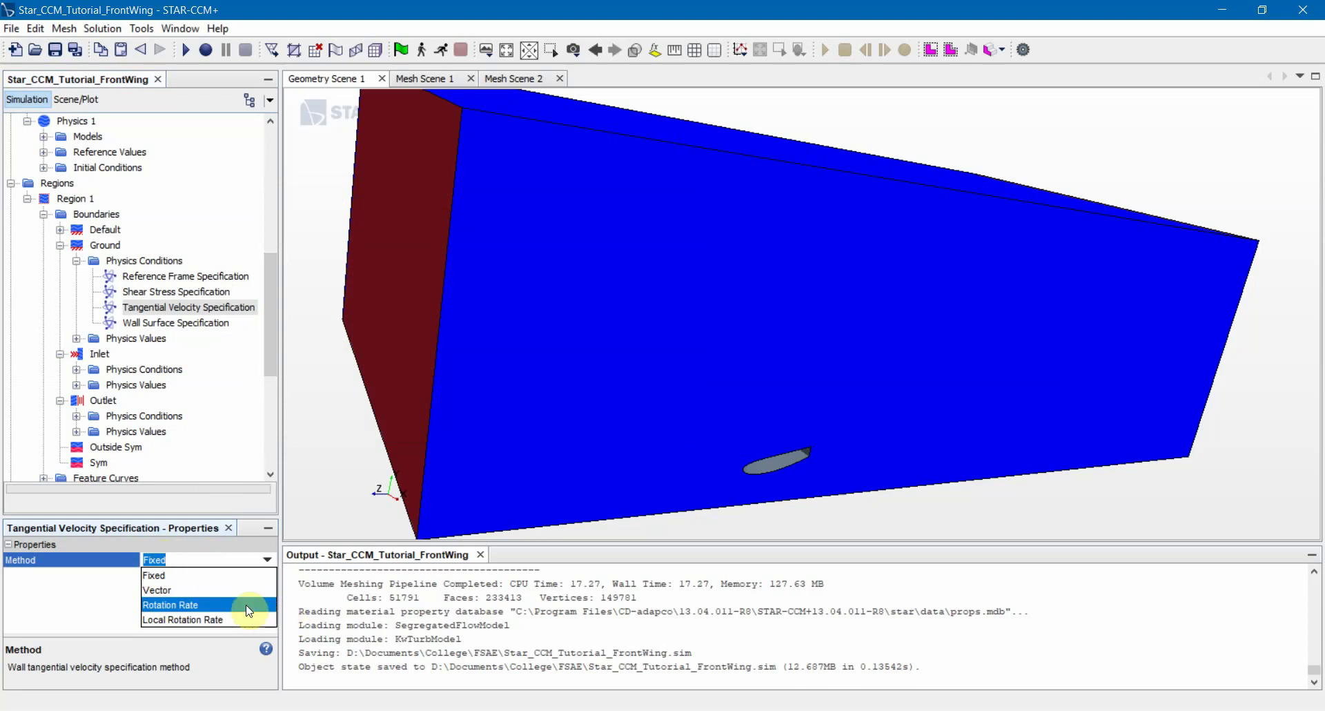
left_click(219, 590)
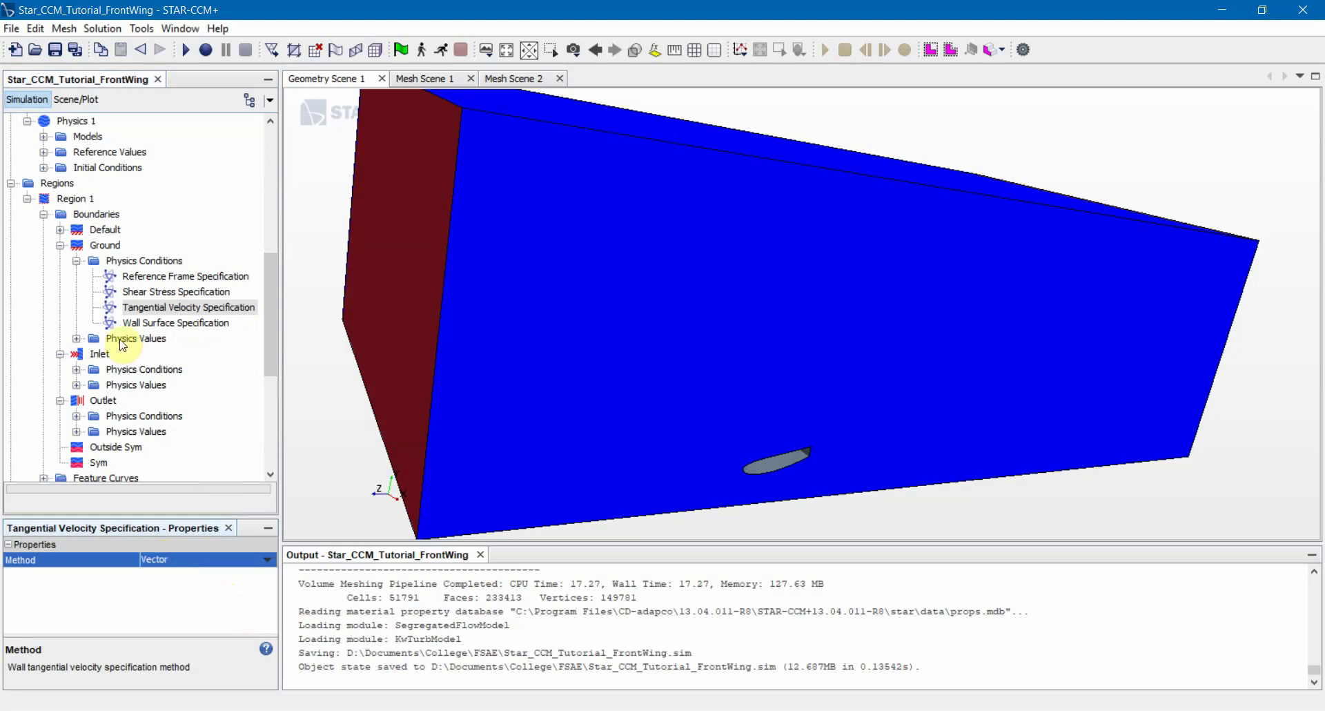
Set Ground's Relative Velocity value to [0.0, 0.0, -15.646] m/s.
left_click(77, 339)
left_click(138, 353)
left_click(142, 368)
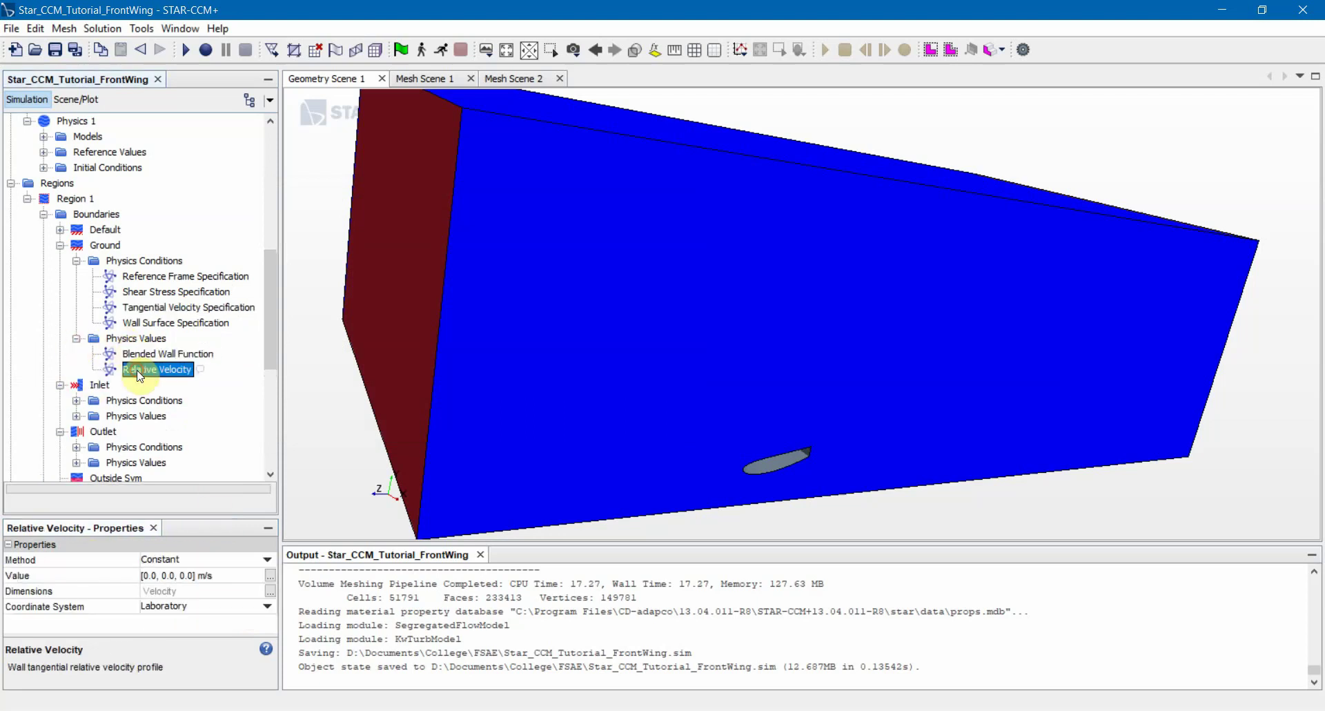
left_click_drag(630, 369, 563, 118)
right_click_drag(563, 121, 788, 502)
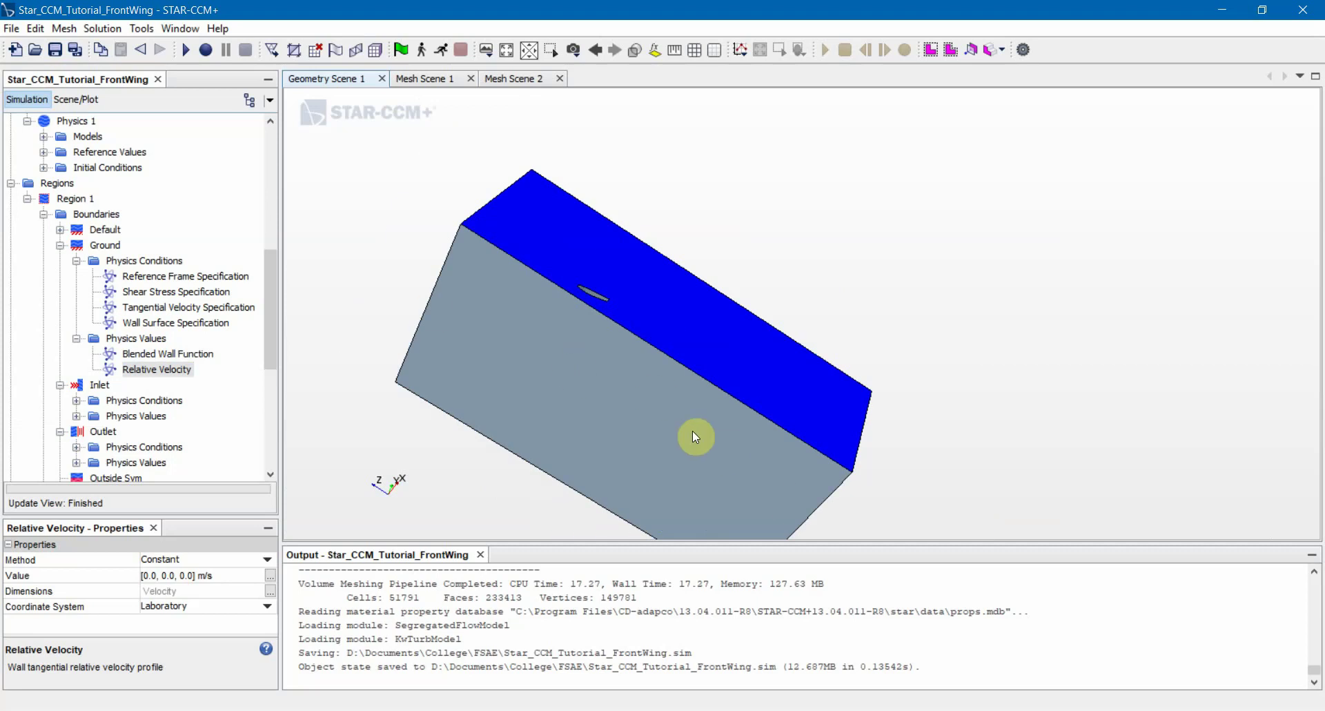
left_click(183, 575)
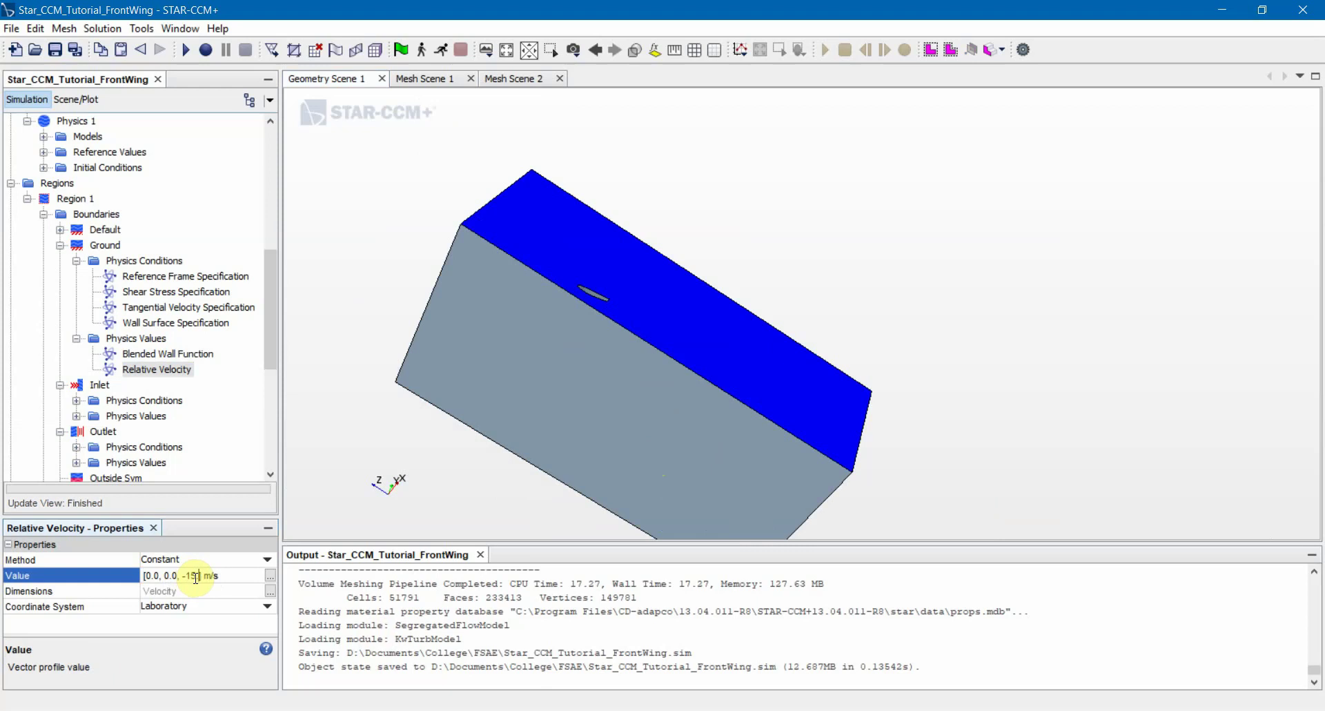
type(".646")
key("Return")
left_click_drag(428, 364, 533, 391)
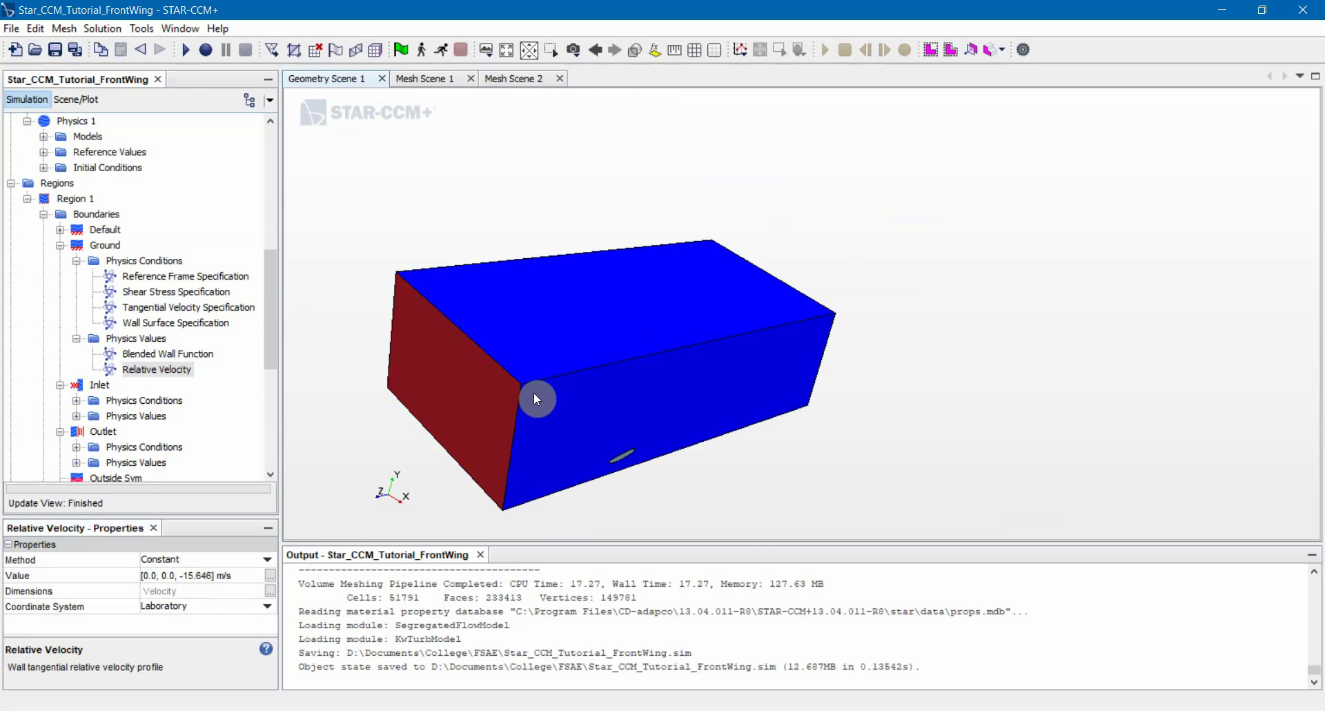
Collapse the Ground, Inlet and Outlet boundary nodes and clear the Ground highlight.
left_click(76, 339)
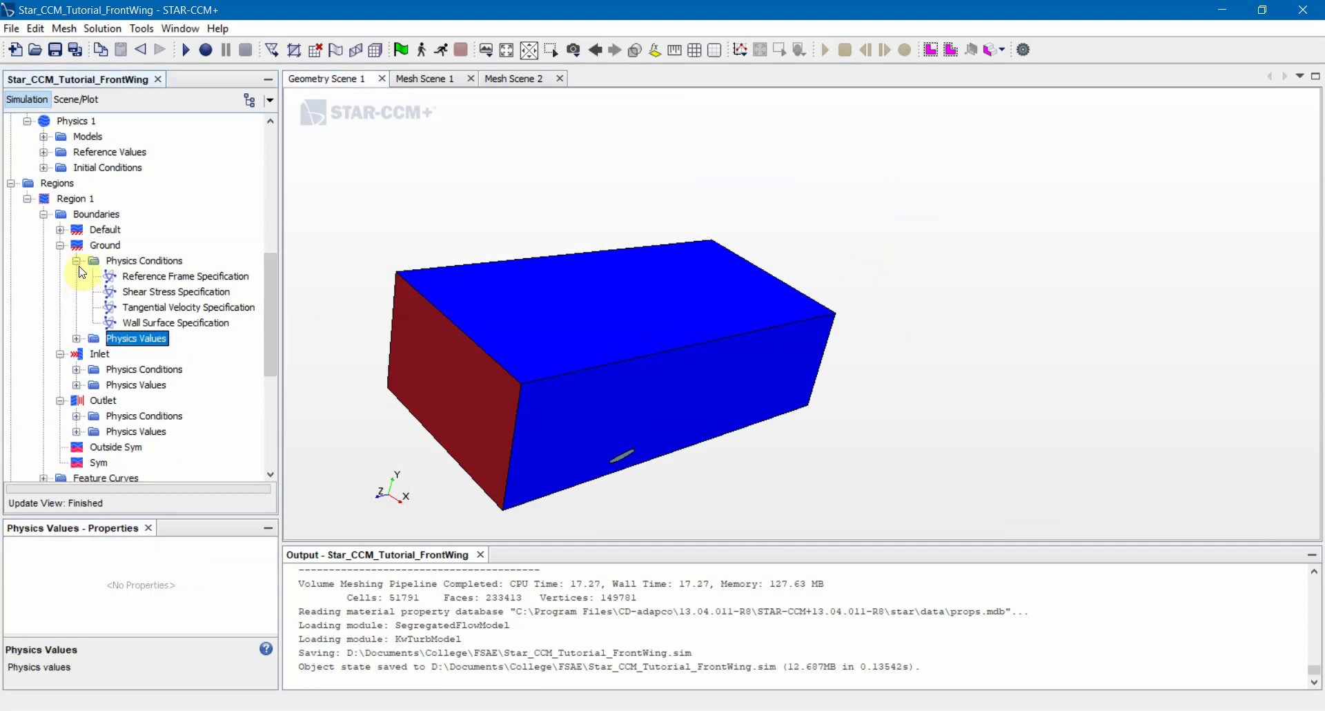
left_click(77, 260)
left_click(60, 261)
left_click(60, 276)
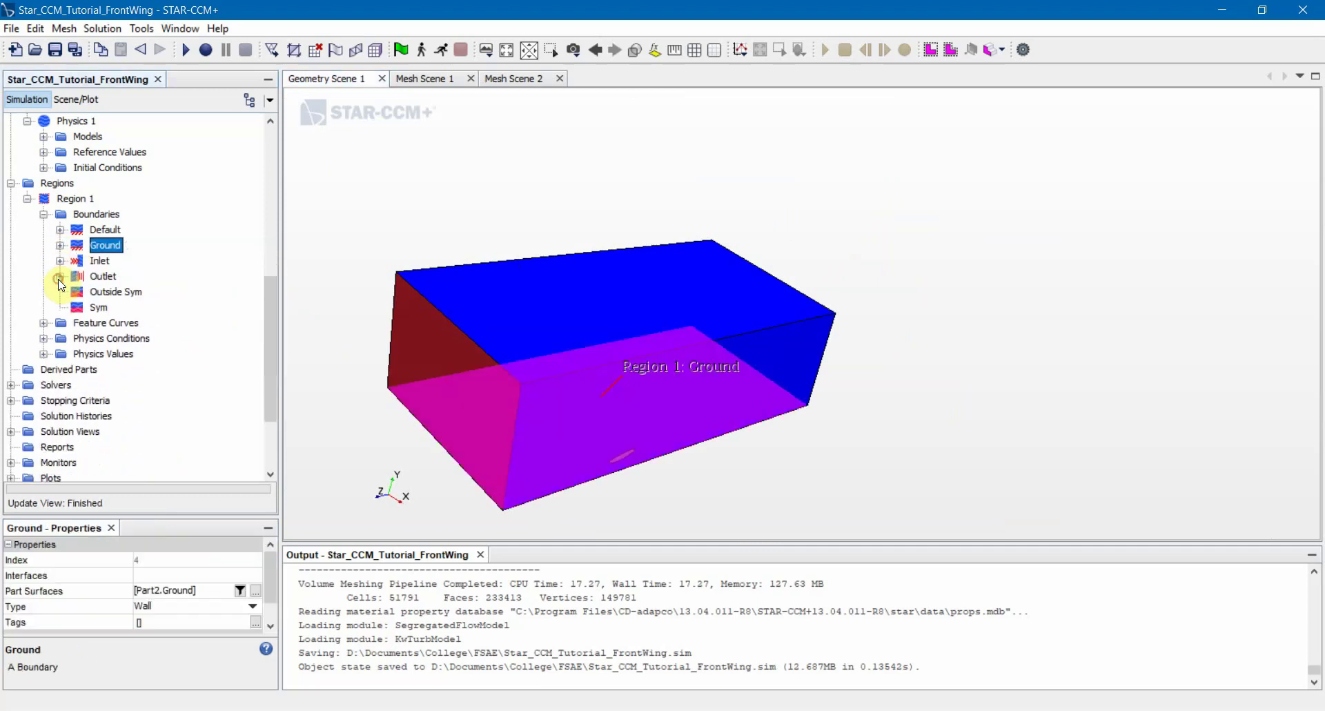
scroll(78, 323, "up", 3)
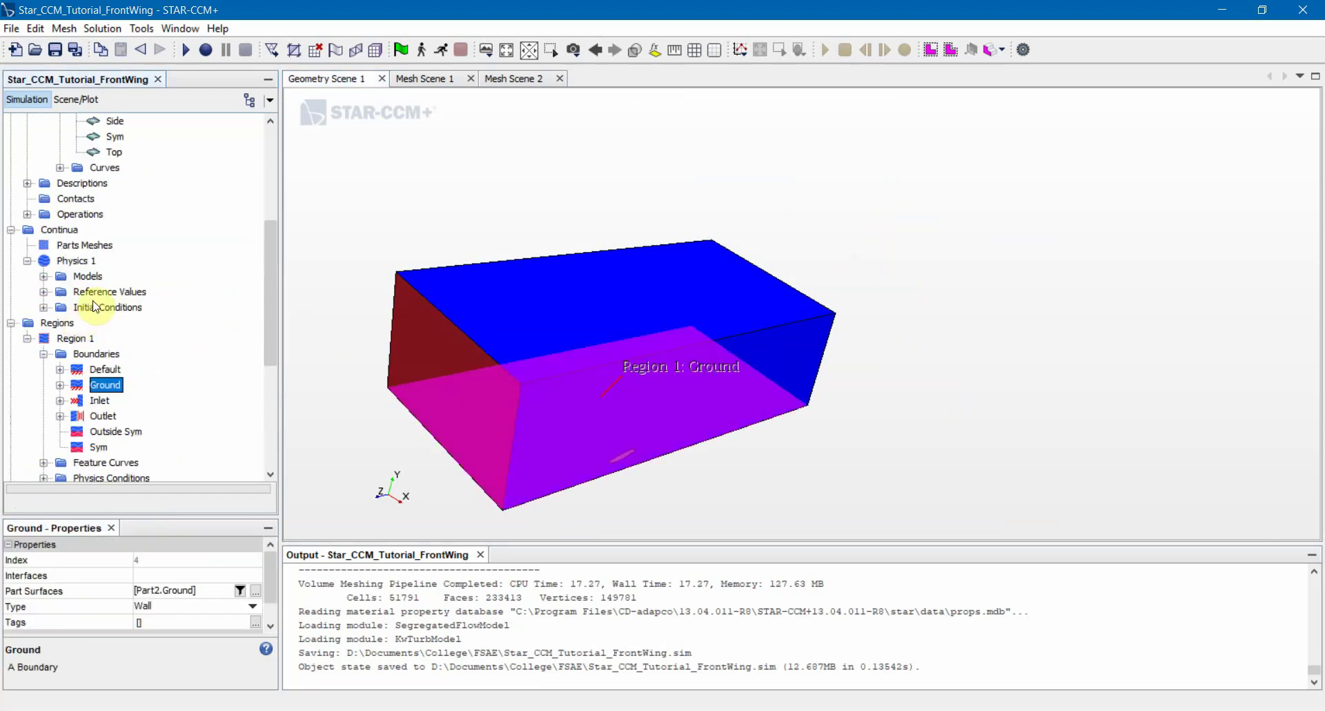
left_click_drag(541, 305, 530, 278)
left_click(438, 228)
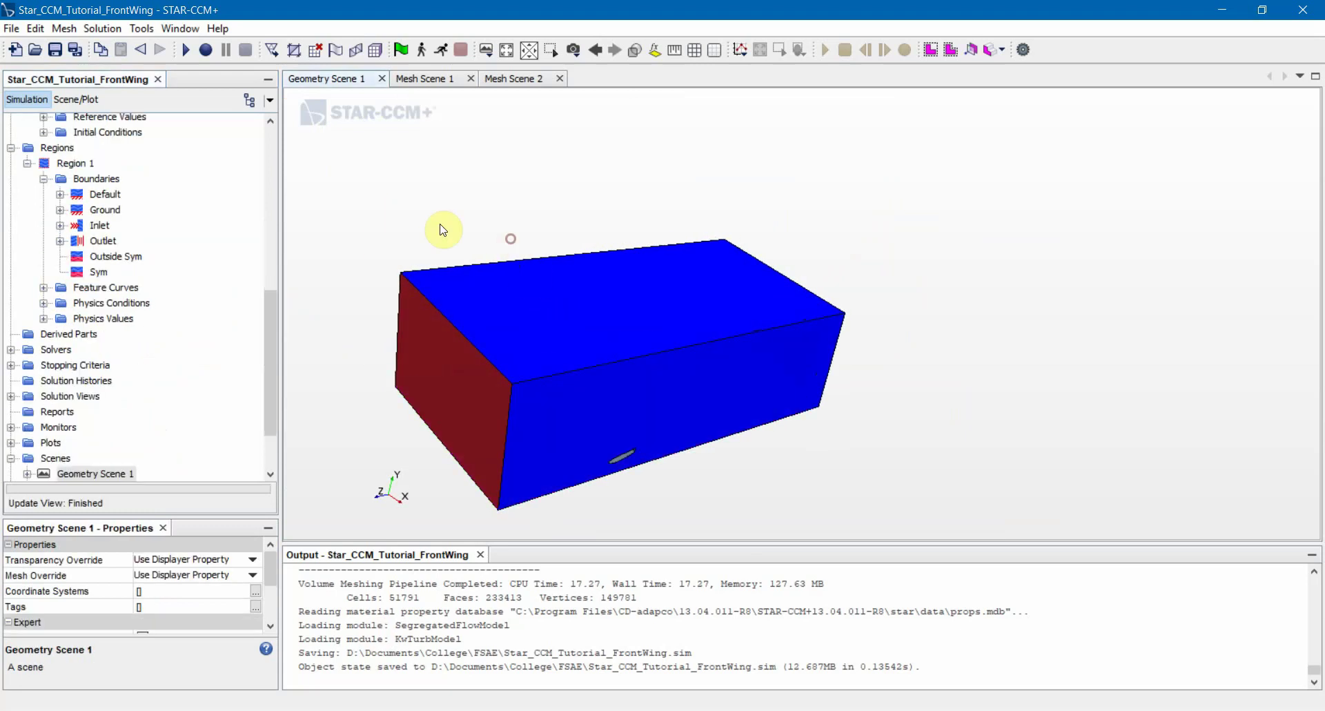